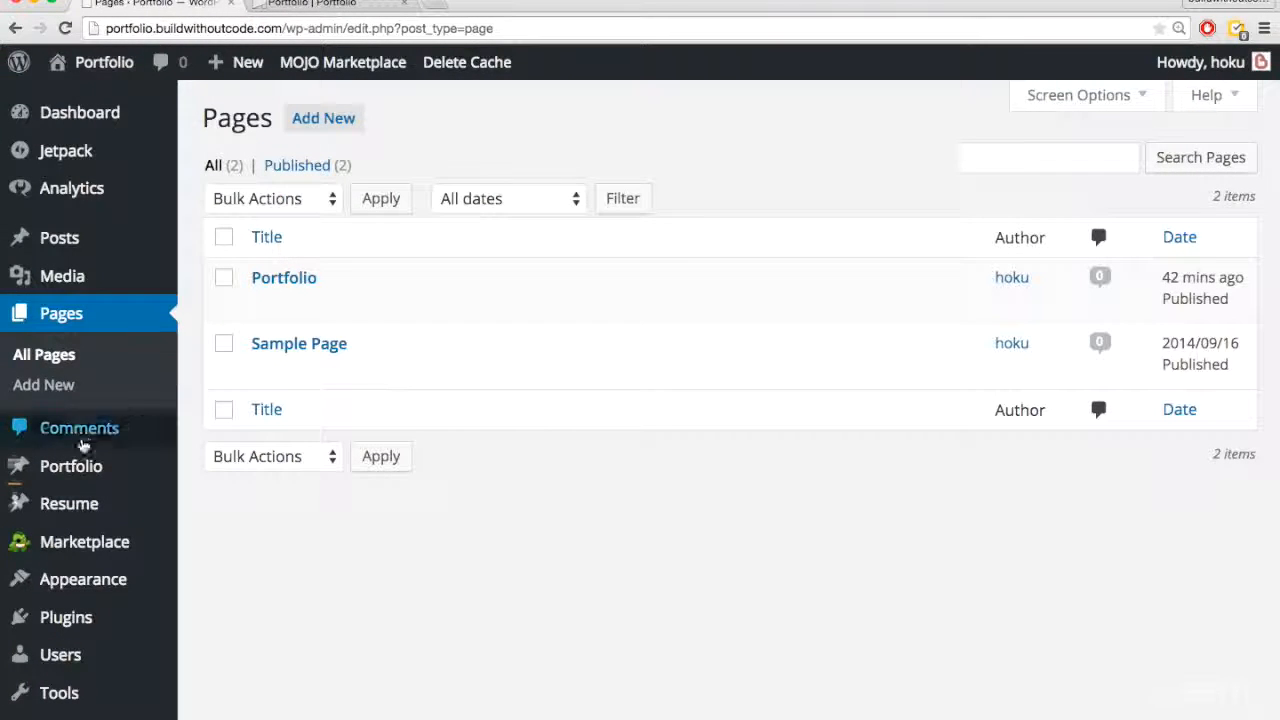
Start a new portfolio item titled "The Ultimate WordPress Course Cover Photo"
mouse_move(60, 474)
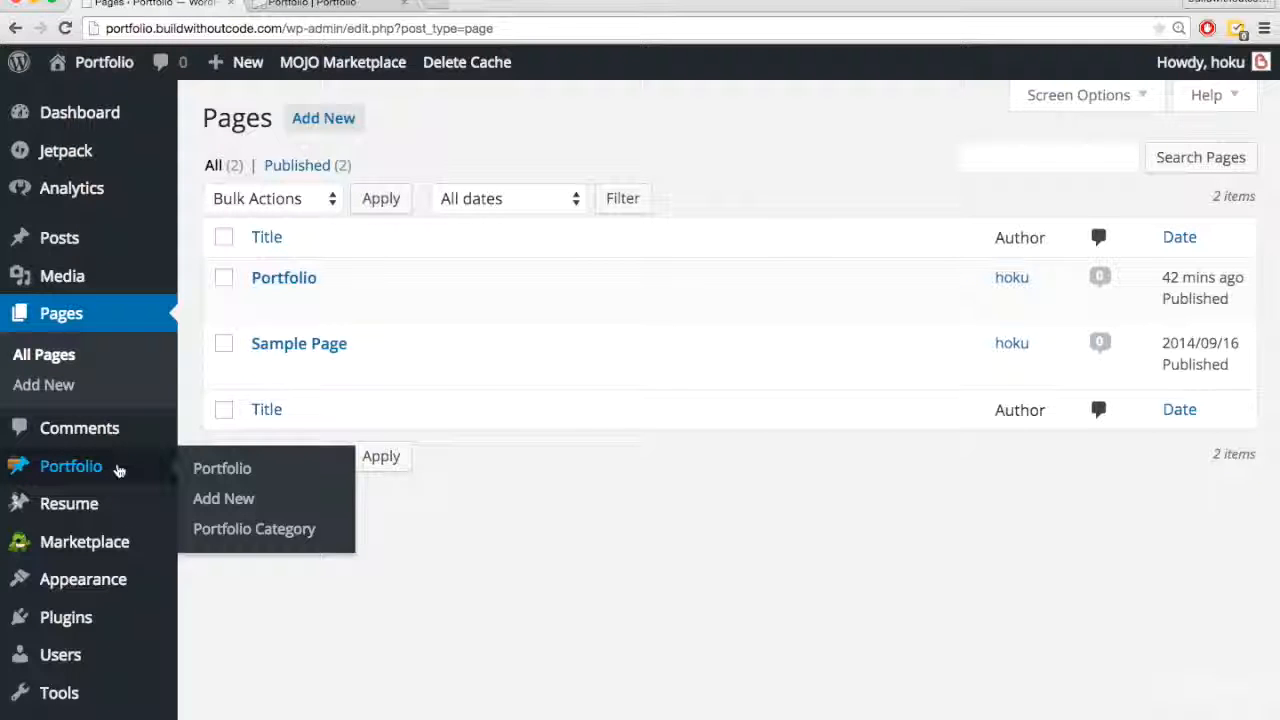
key("ctrl+Tab")
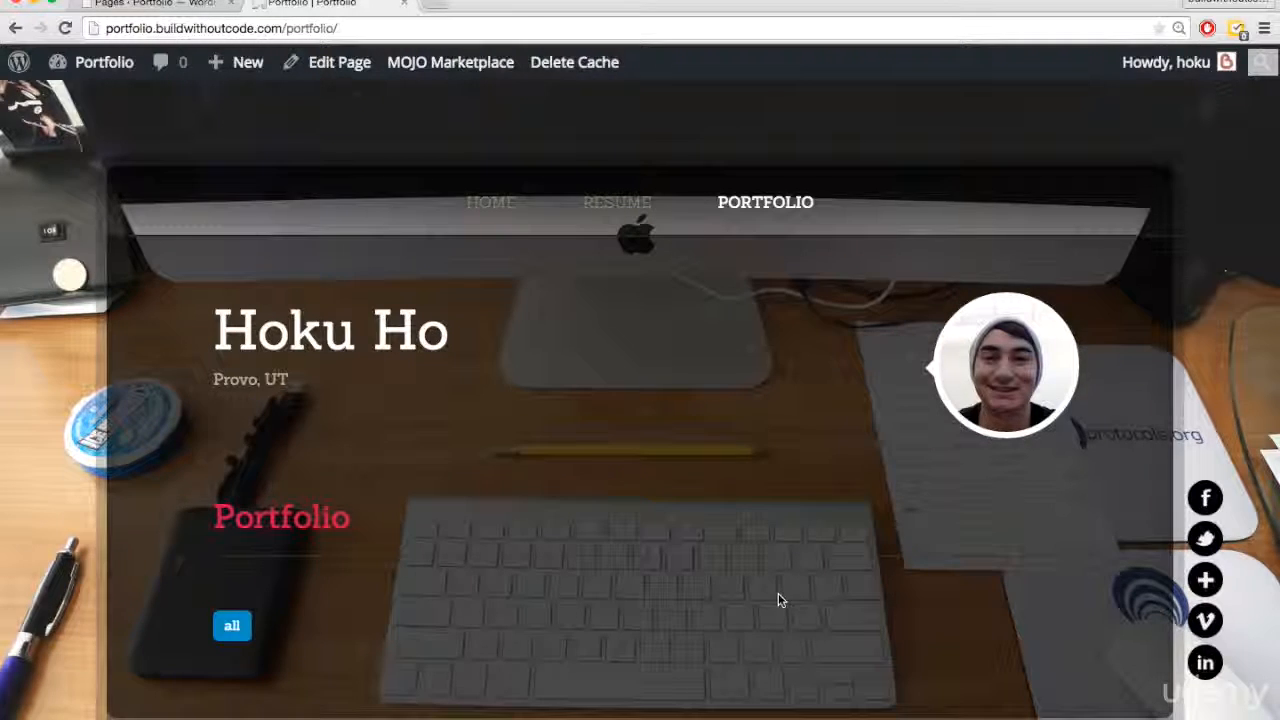
key("ctrl+shift+Tab")
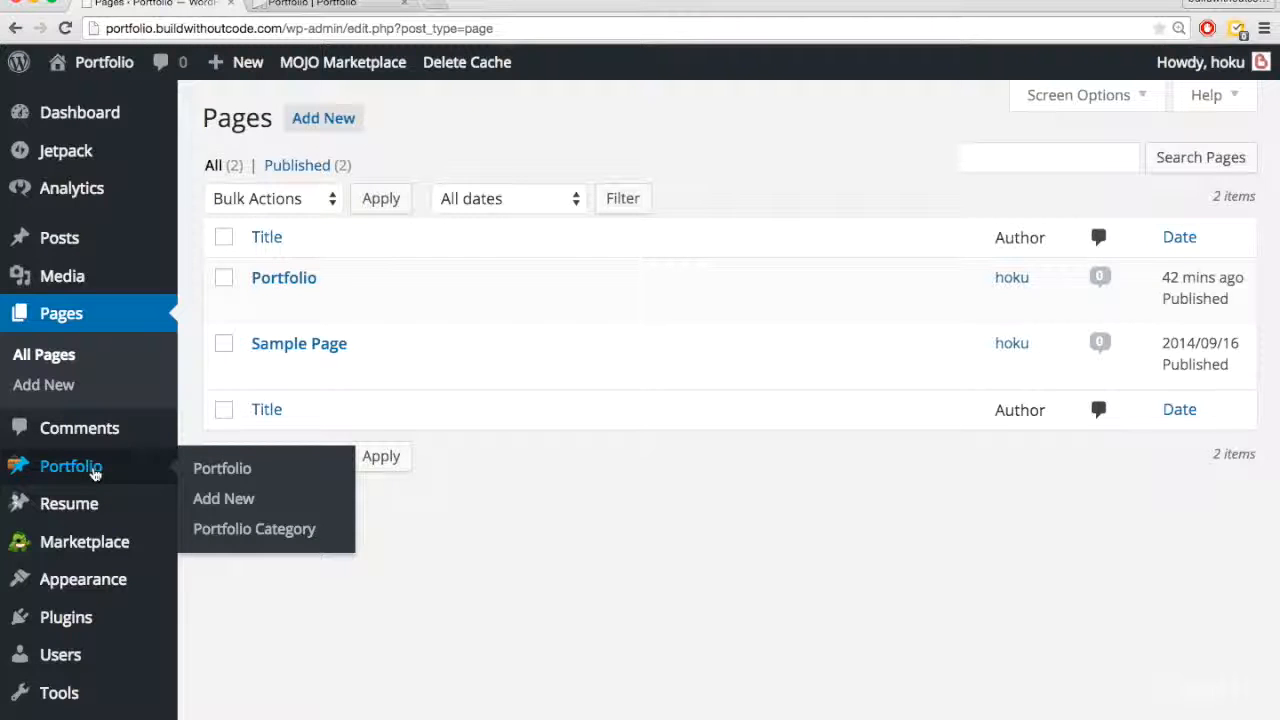
left_click(229, 498)
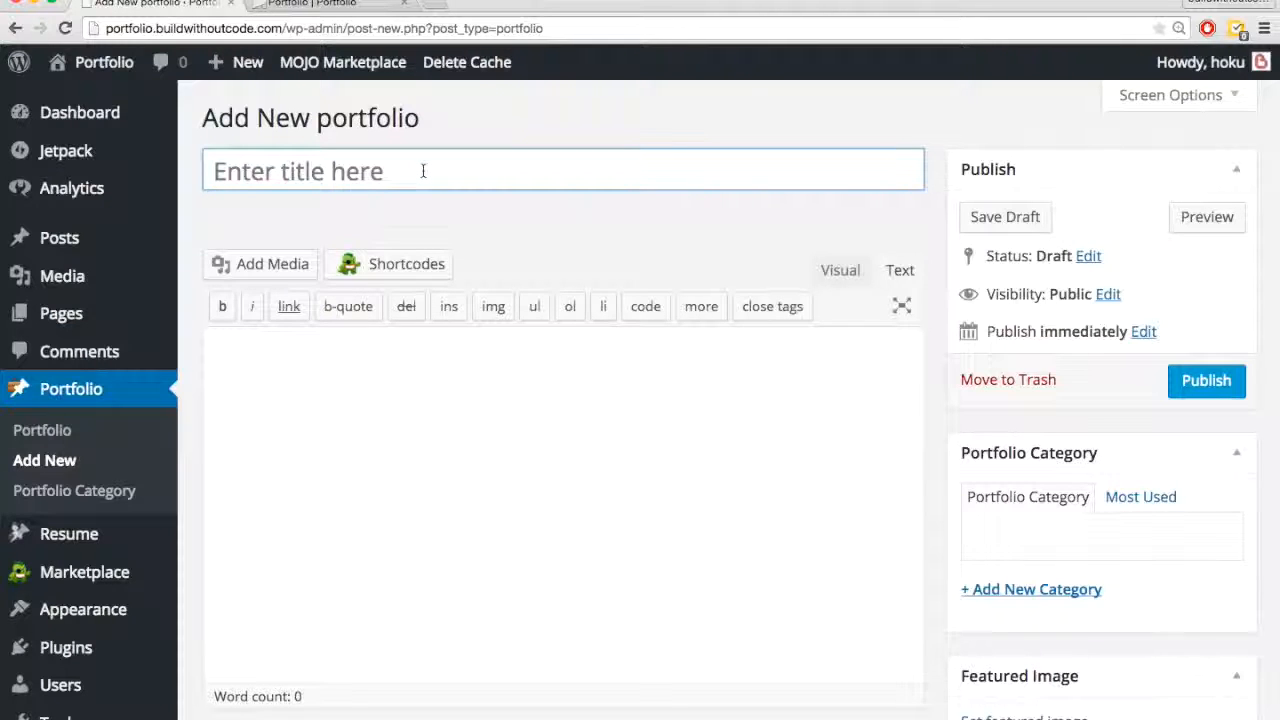
left_click(367, 170)
type("The Ultimate WordPress Course Cover Photo")
left_click(429, 219)
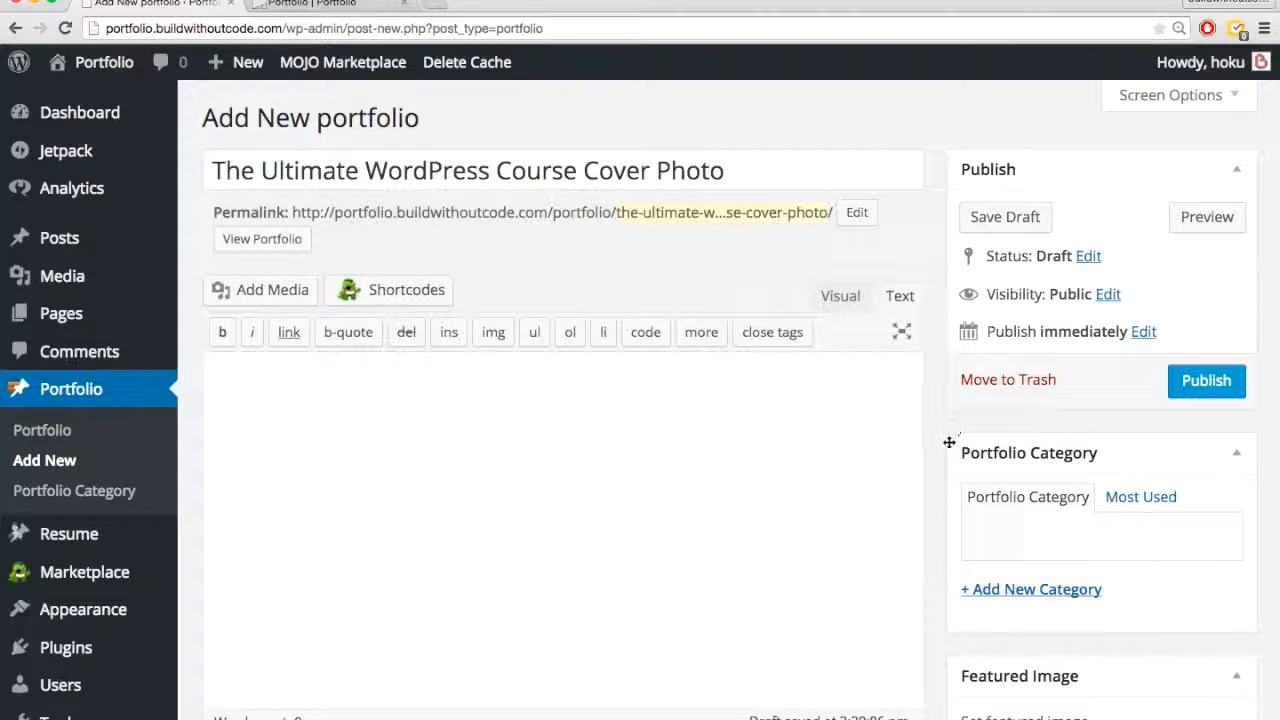
Upload udemy-main-photo2.jpg and set it as the portfolio item's featured image
scroll(939, 452, "down", 1)
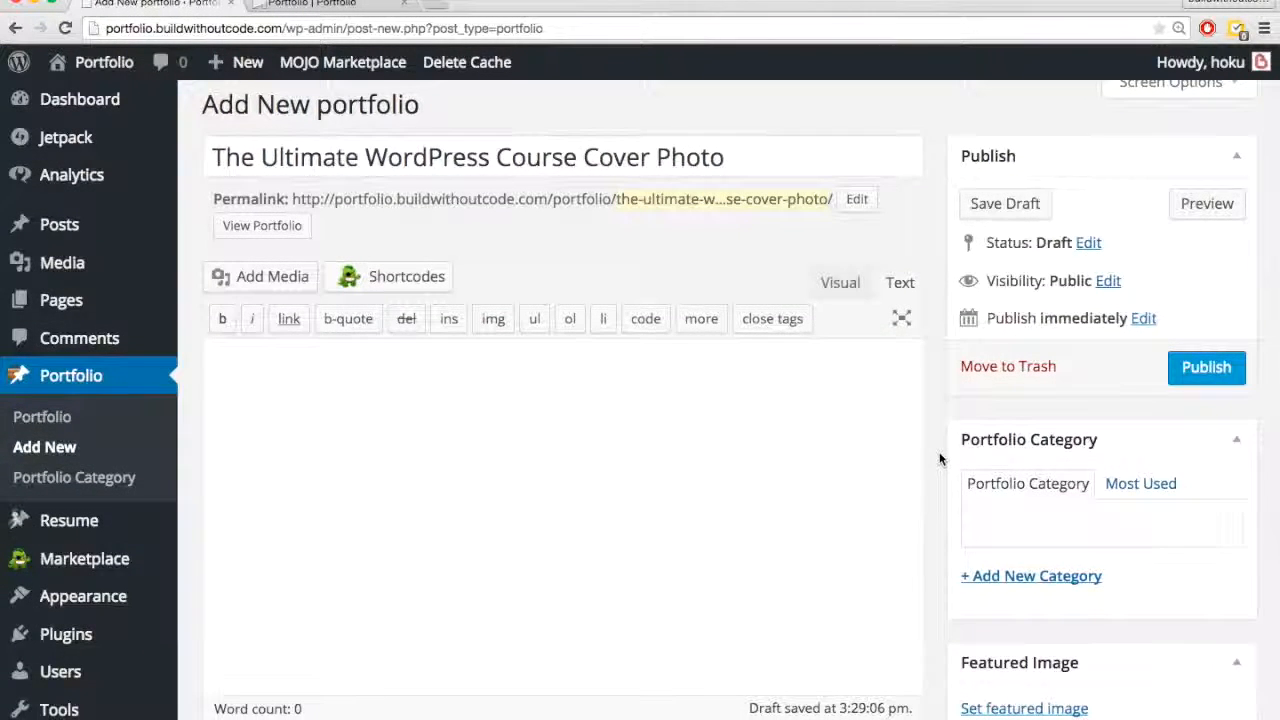
scroll(939, 458, "down", 3)
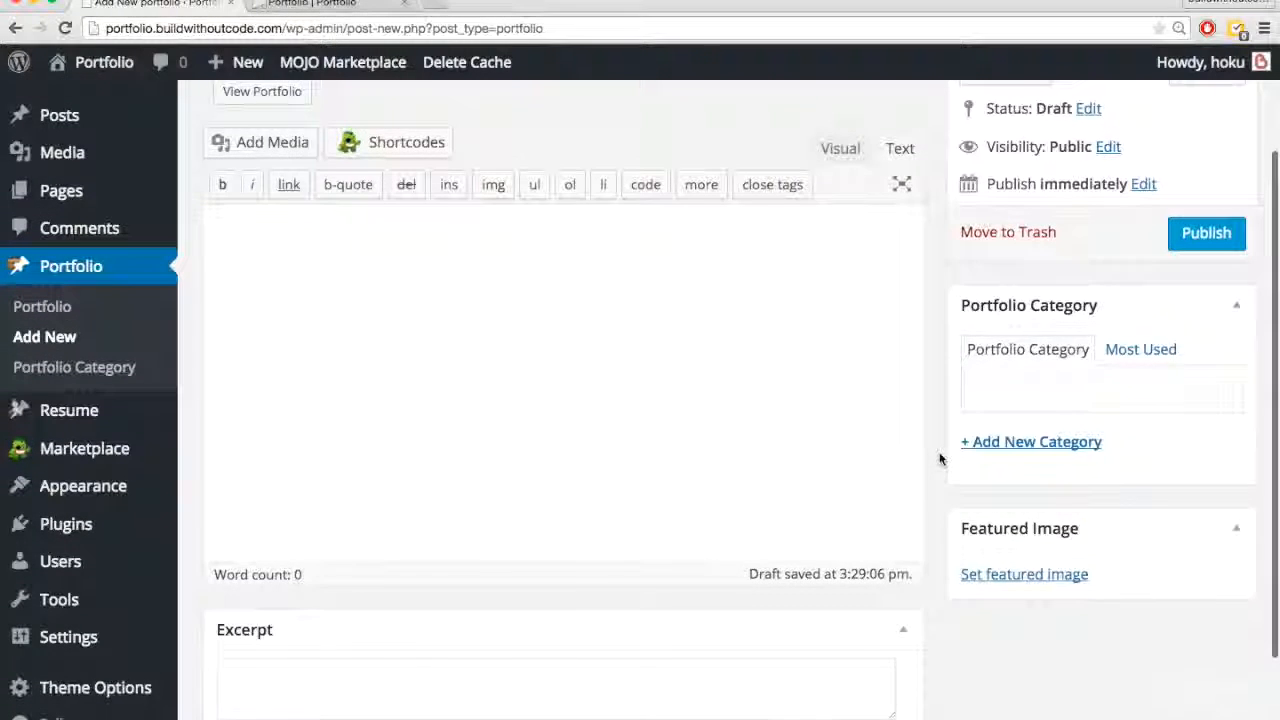
scroll(939, 458, "down", 2)
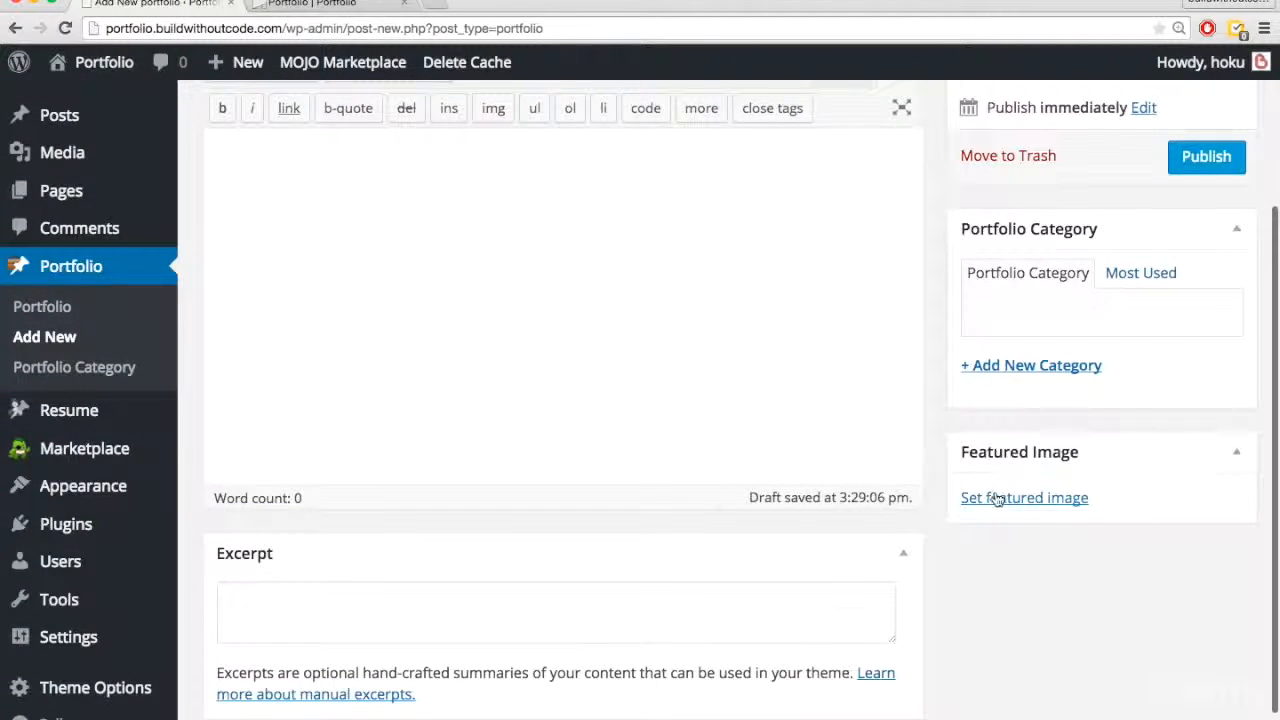
left_click(997, 498)
left_click(131, 145)
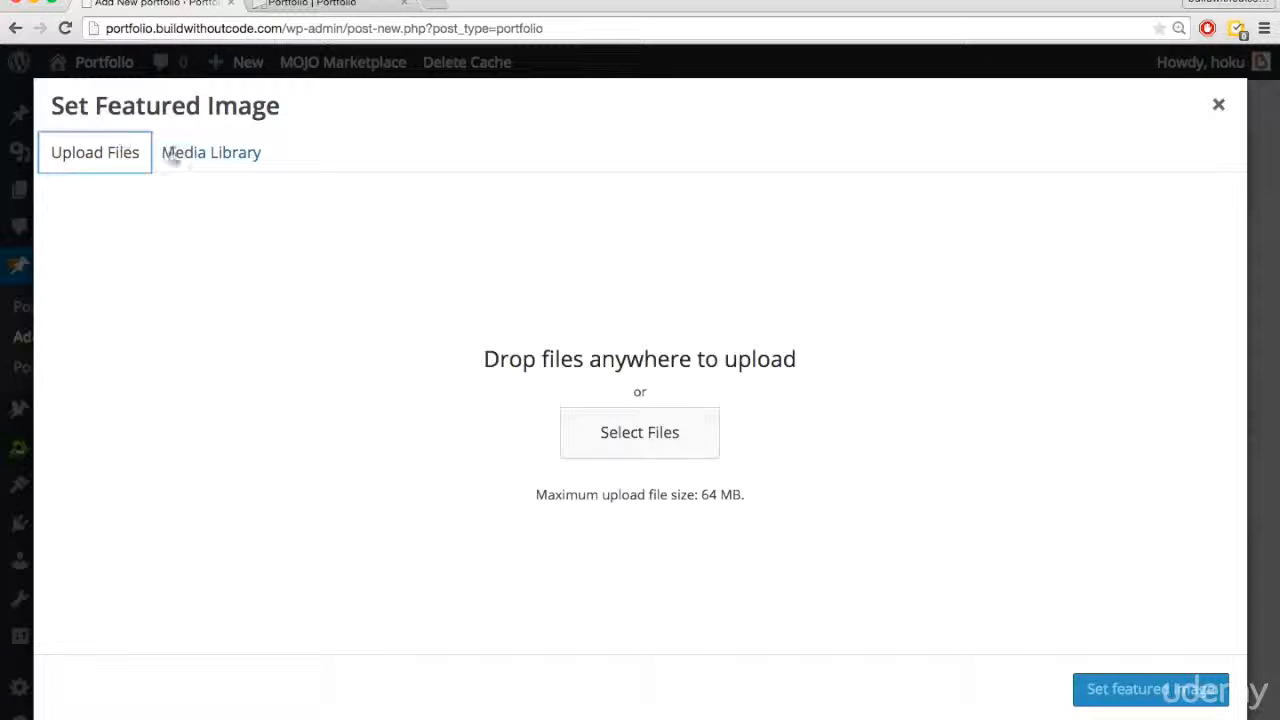
left_click(652, 455)
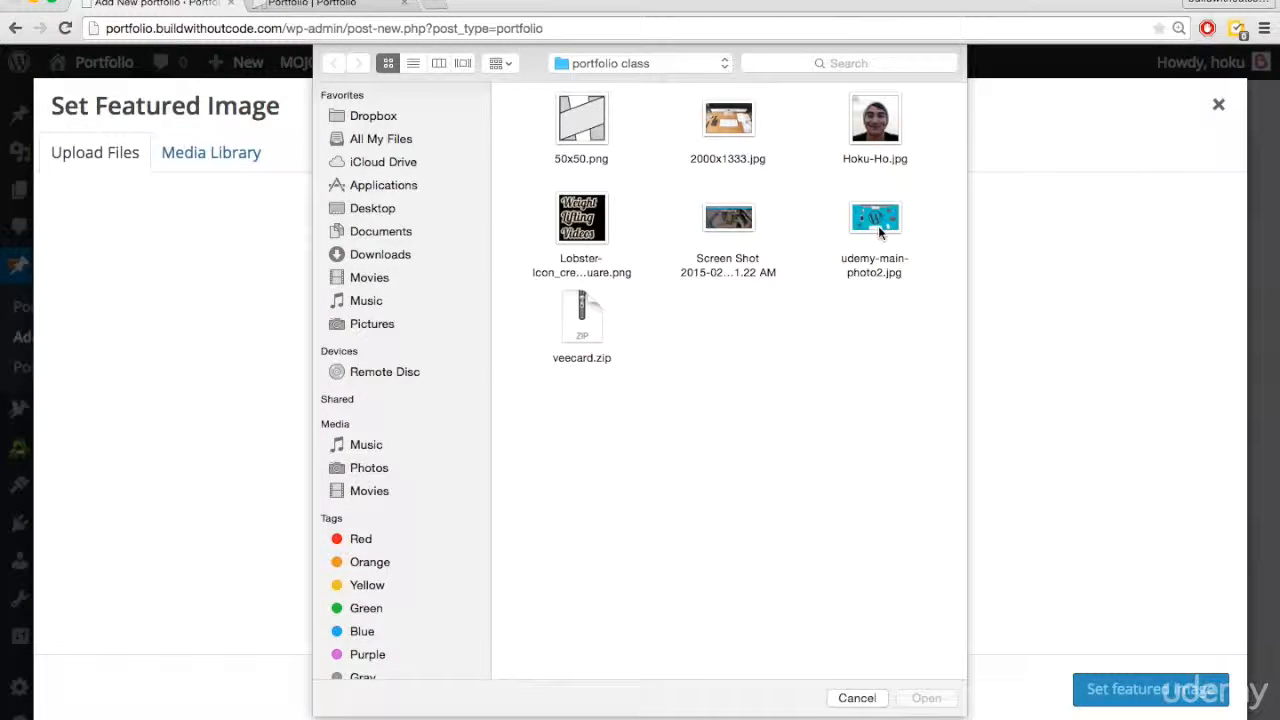
double_click(878, 225)
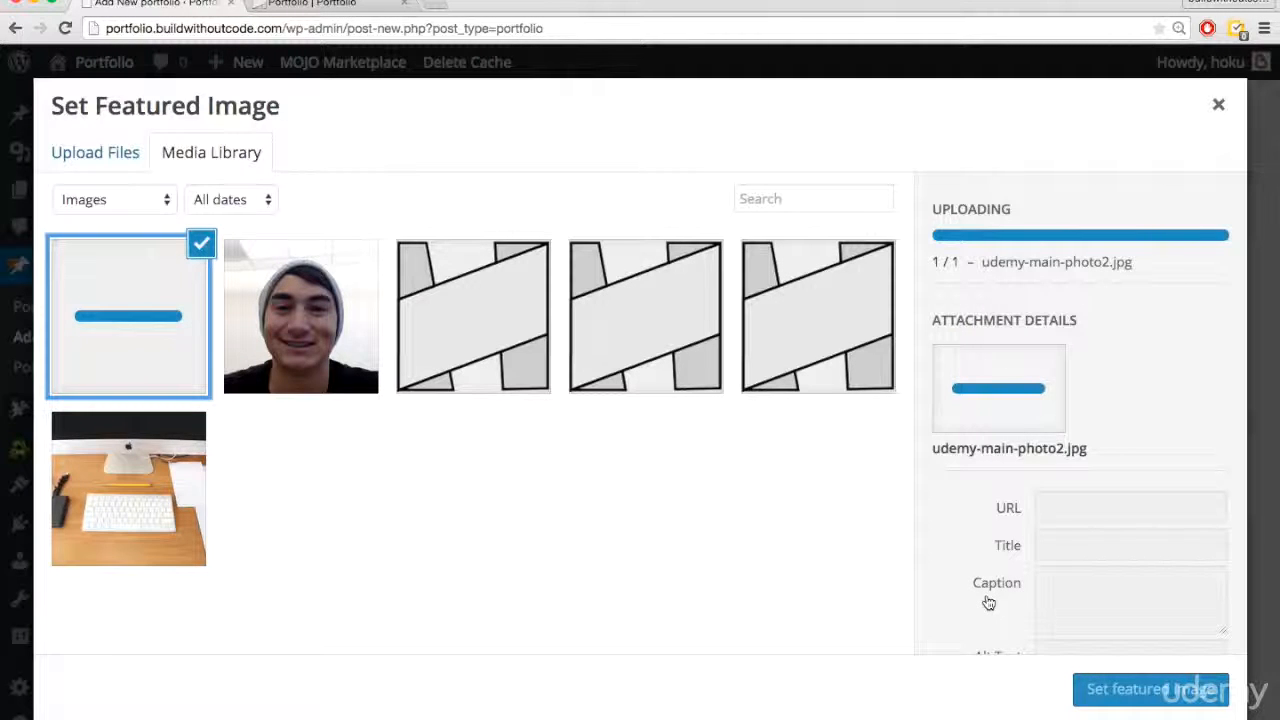
left_click(1121, 690)
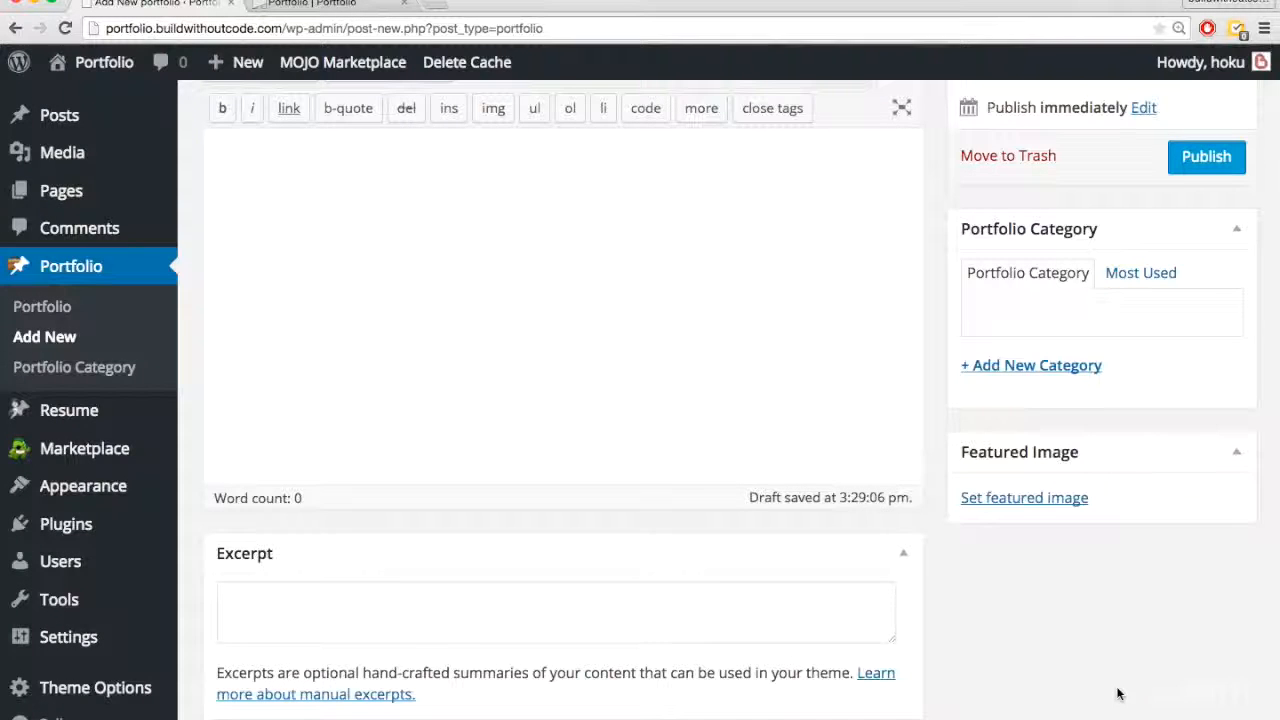
Create the portfolio category "BuildWithoutCode.com" for the new item
scroll(941, 421, "up", 5)
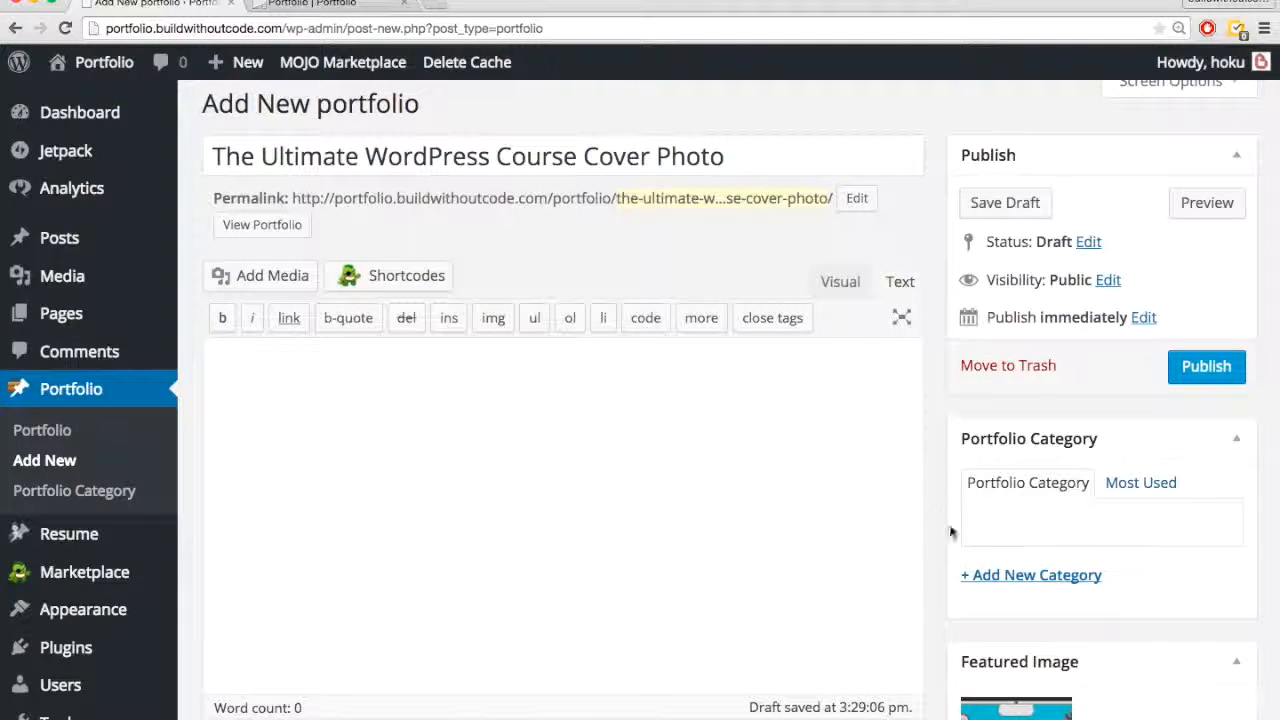
left_click(1017, 577)
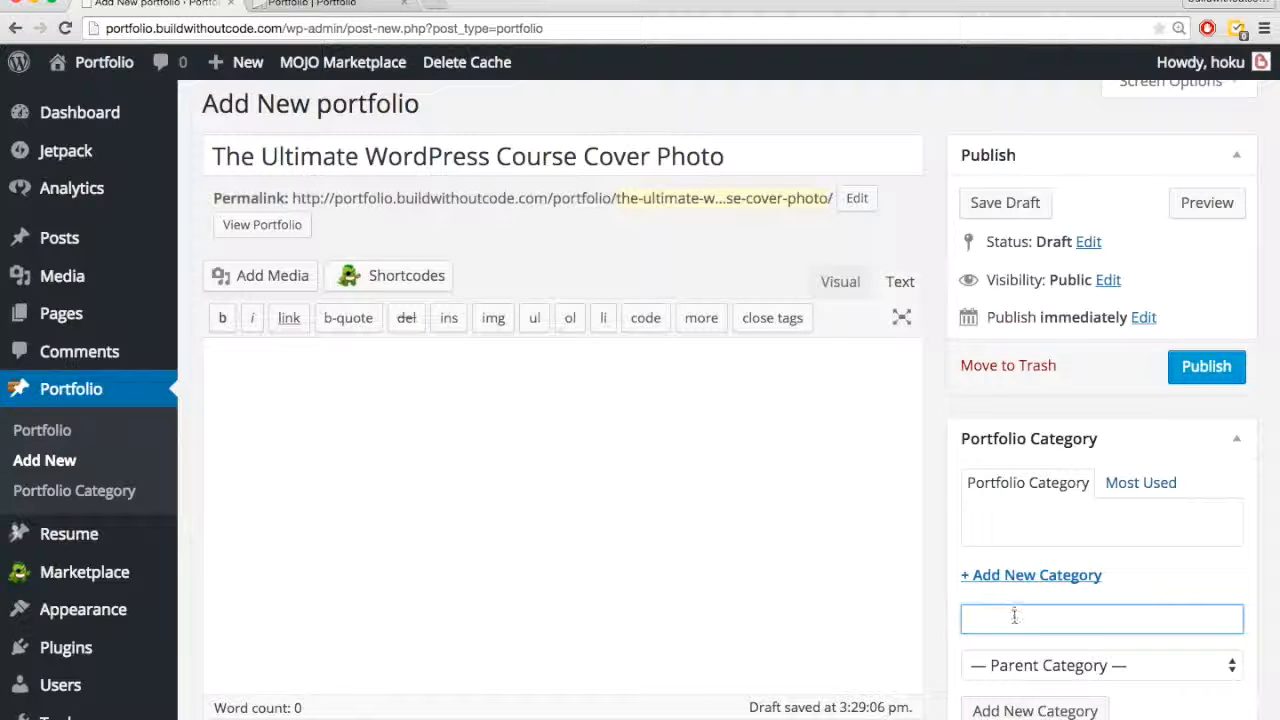
scroll(1015, 620, "down", 2)
scroll(1015, 622, "down", 1)
type("BuildWithoutCode.com")
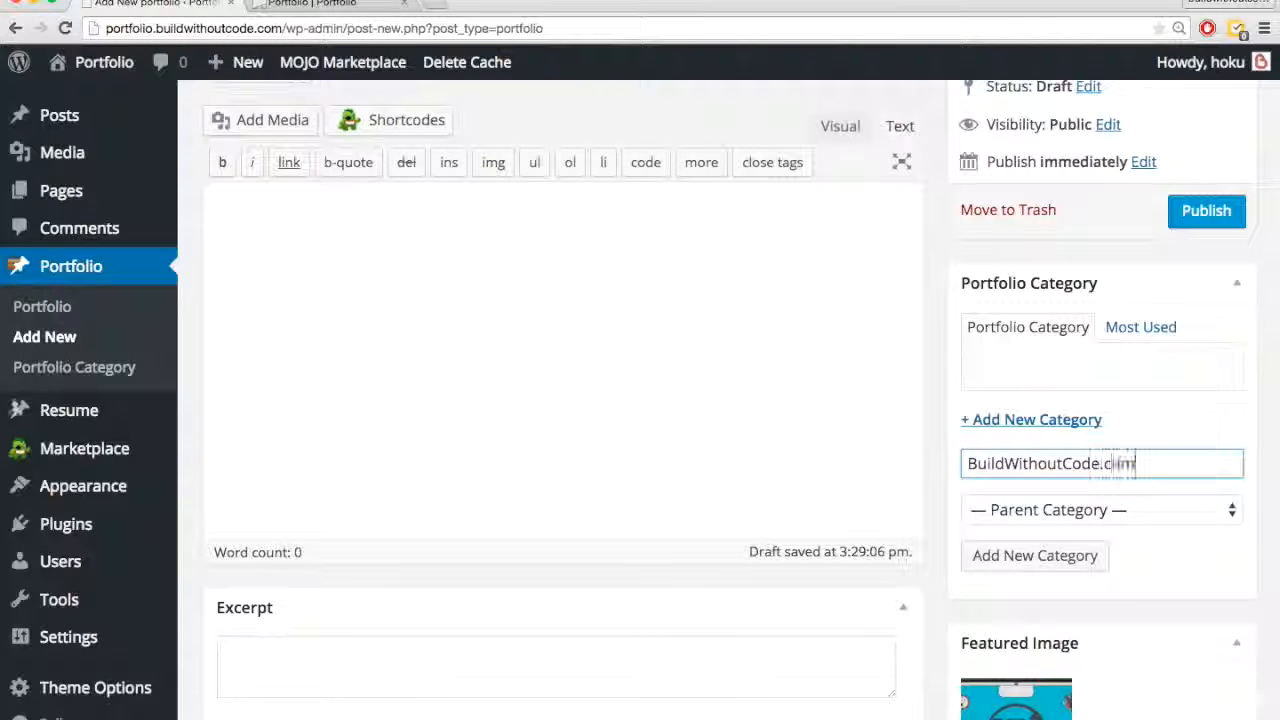
left_click(1018, 555)
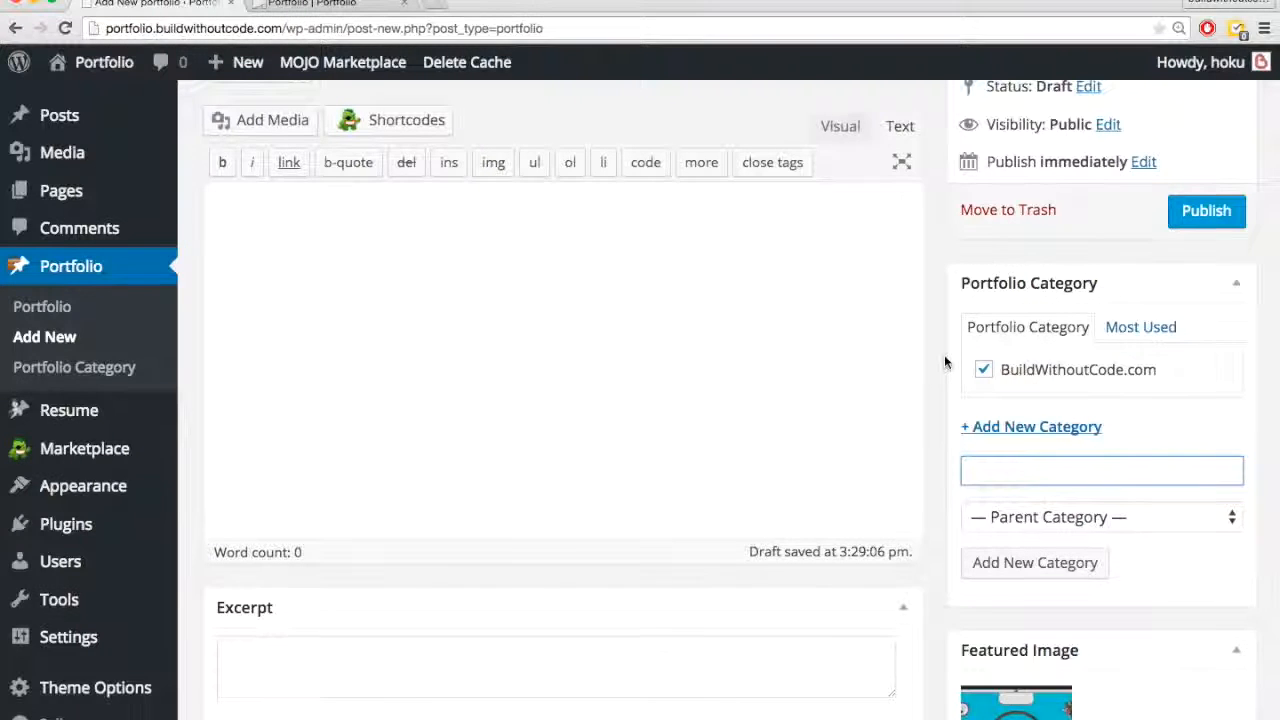
Write "See more at Buildwithoutcode.com" as the item's body text and link the site name to the URL Buildwithoutcode.com
scroll(945, 362, "up", 3)
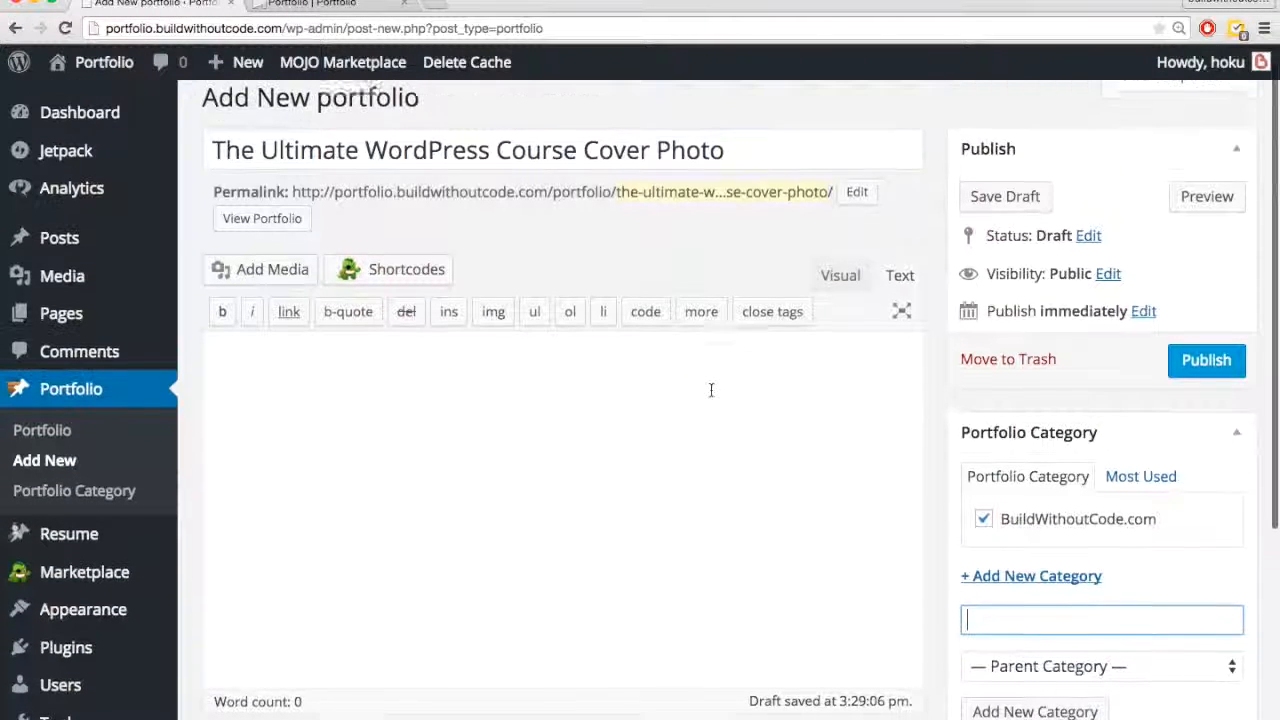
left_click(597, 440)
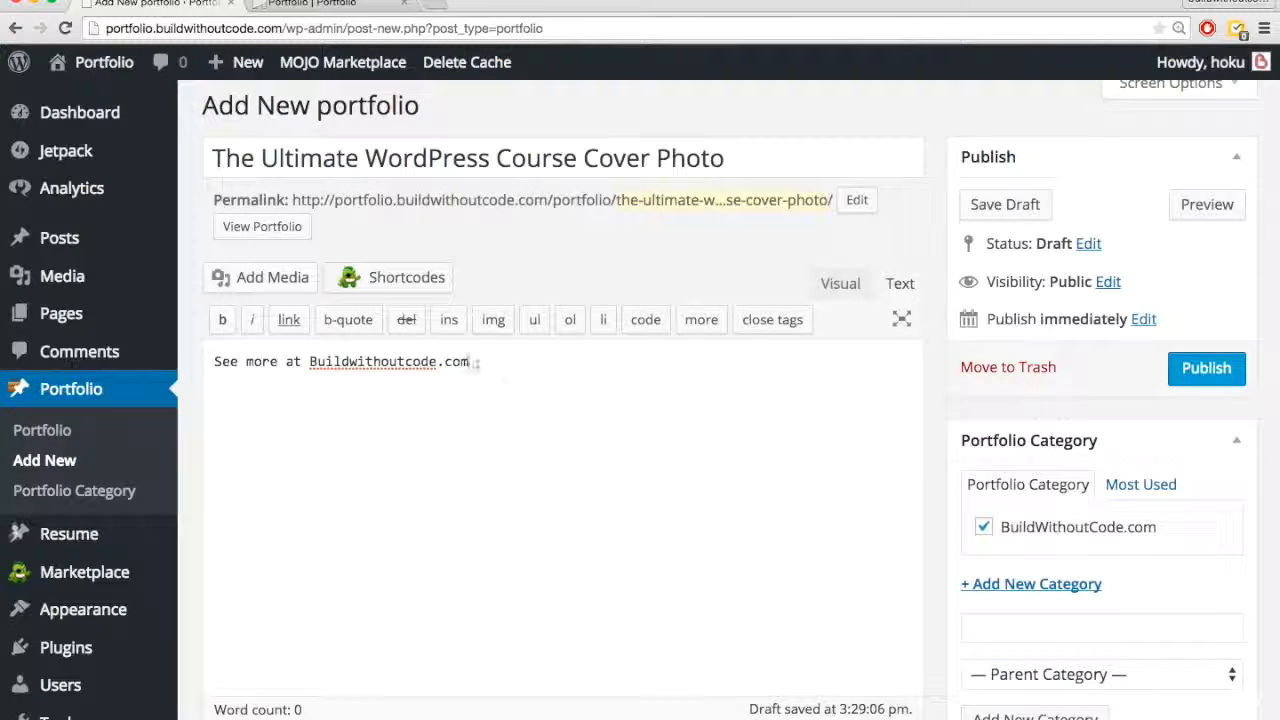
left_click_drag(471, 362, 311, 362)
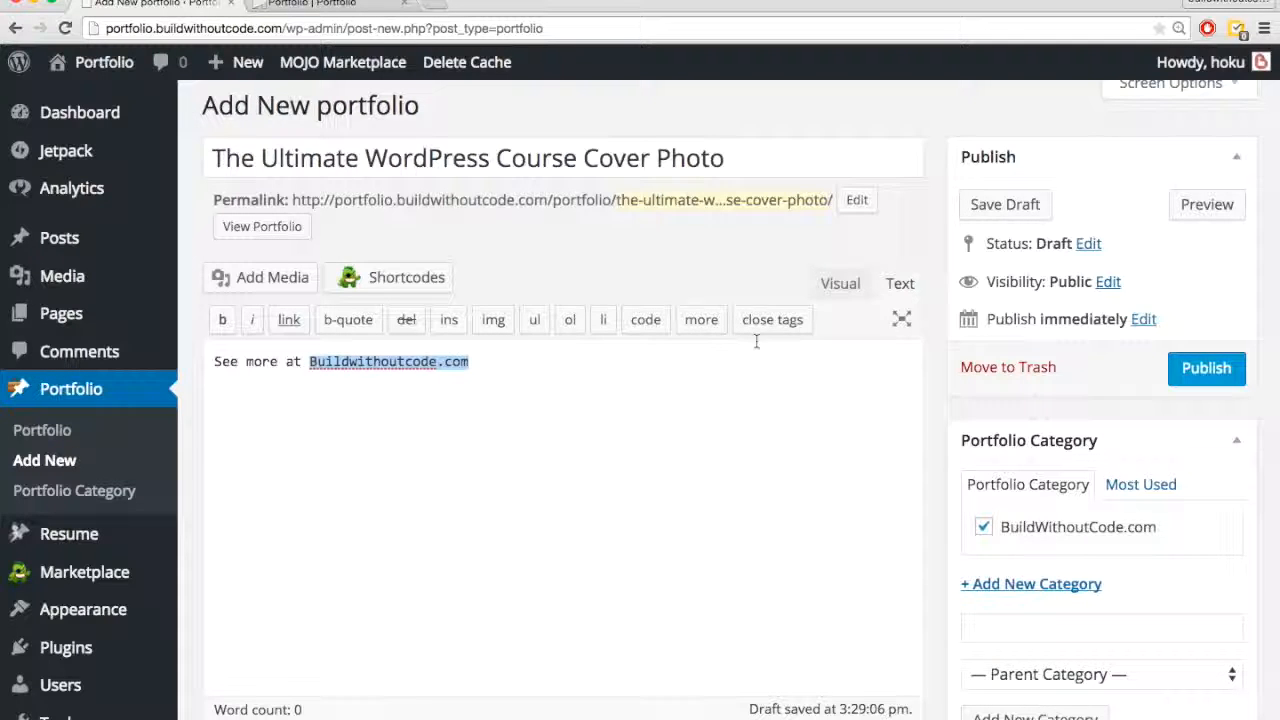
left_click(826, 290)
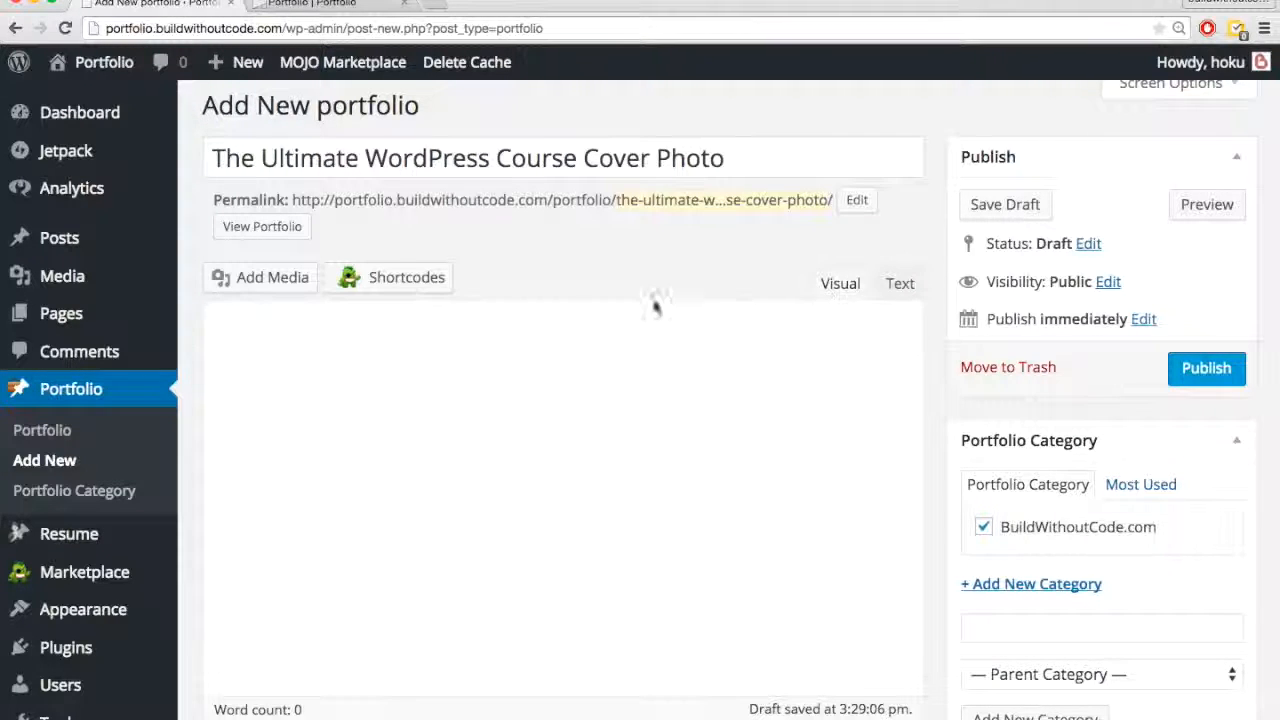
left_click_drag(490, 383, 311, 383)
key("super+c")
left_click(575, 318)
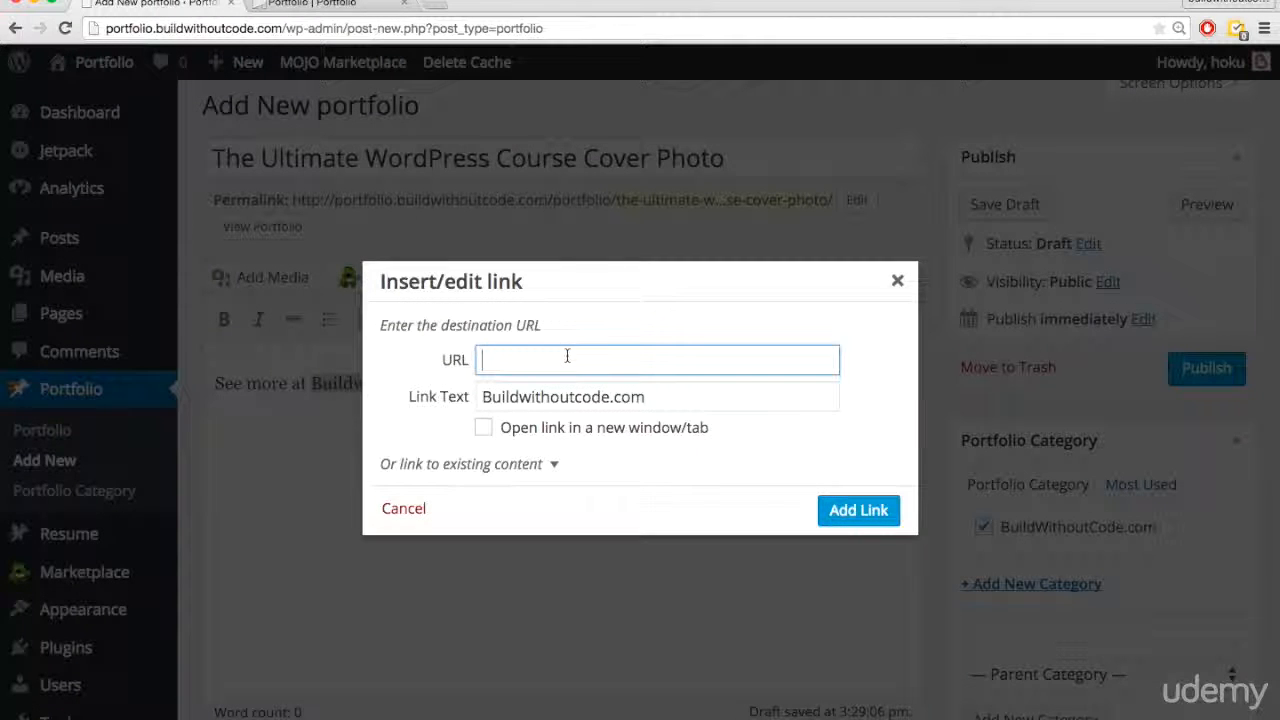
key("super+v")
left_click(848, 509)
Publish the portfolio item and check the project grid on the live Portfolio page
left_click(1189, 370)
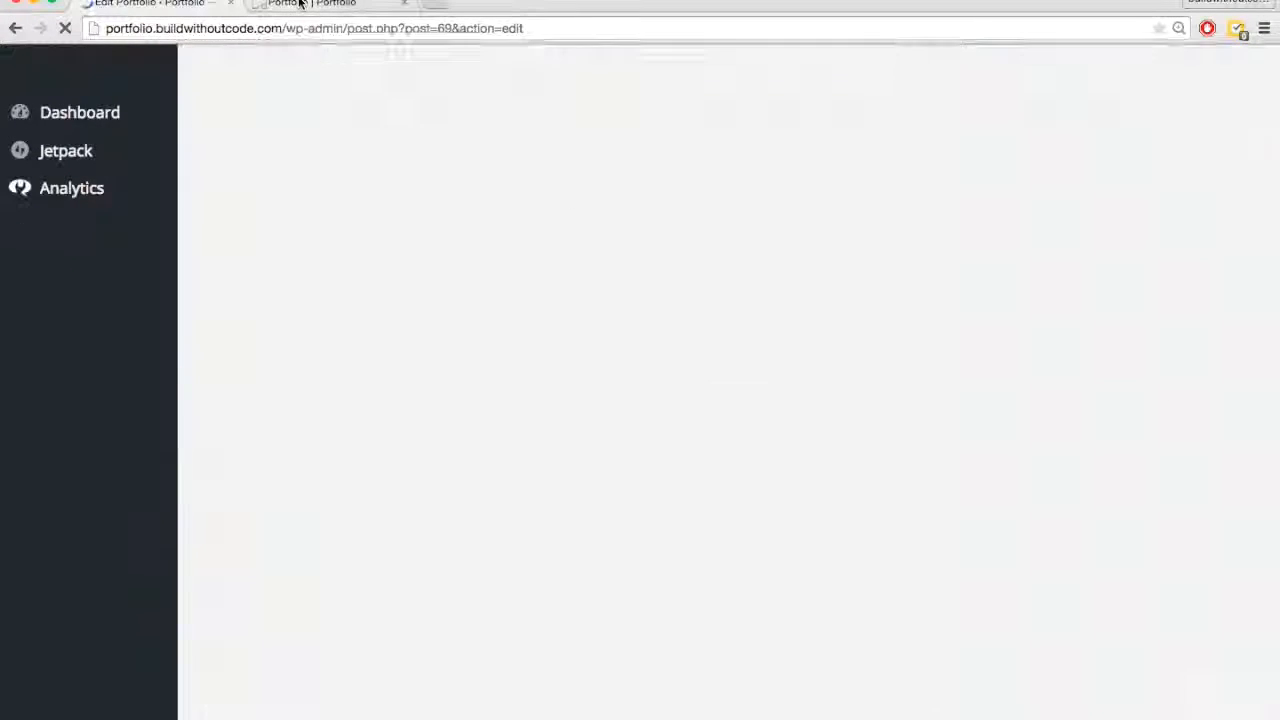
left_click(310, 4)
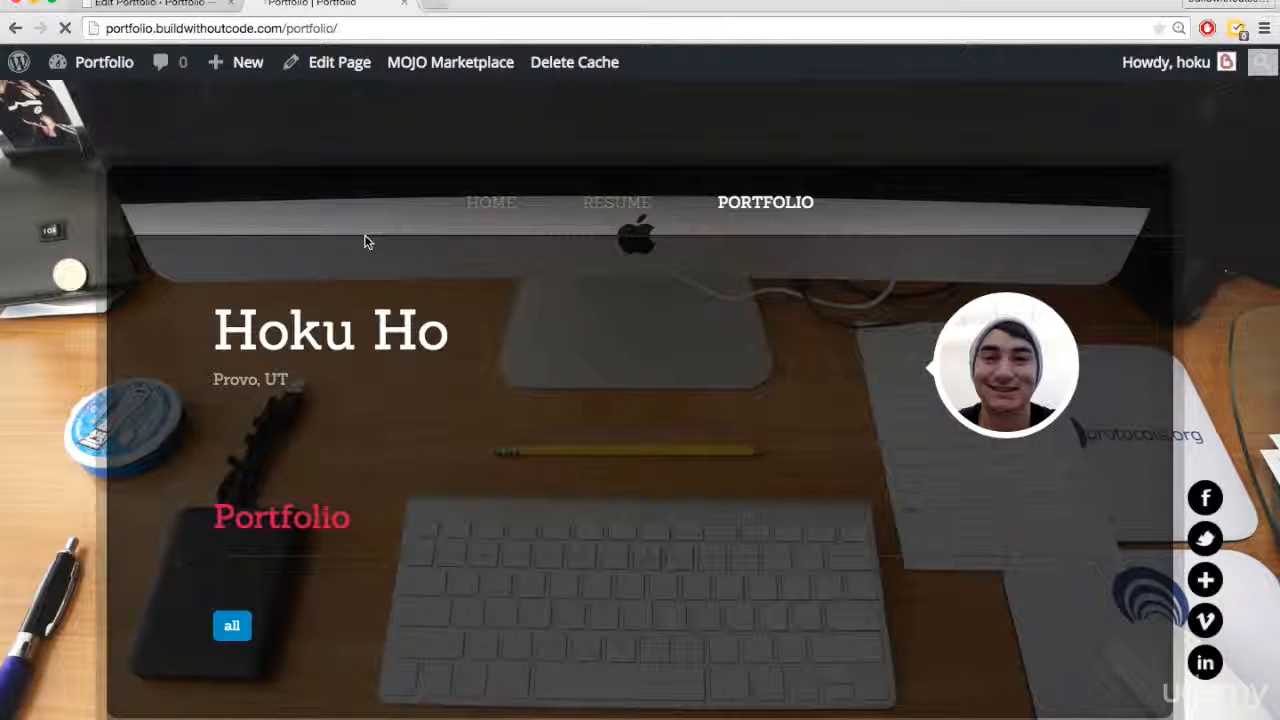
scroll(202, 474, "down", 3)
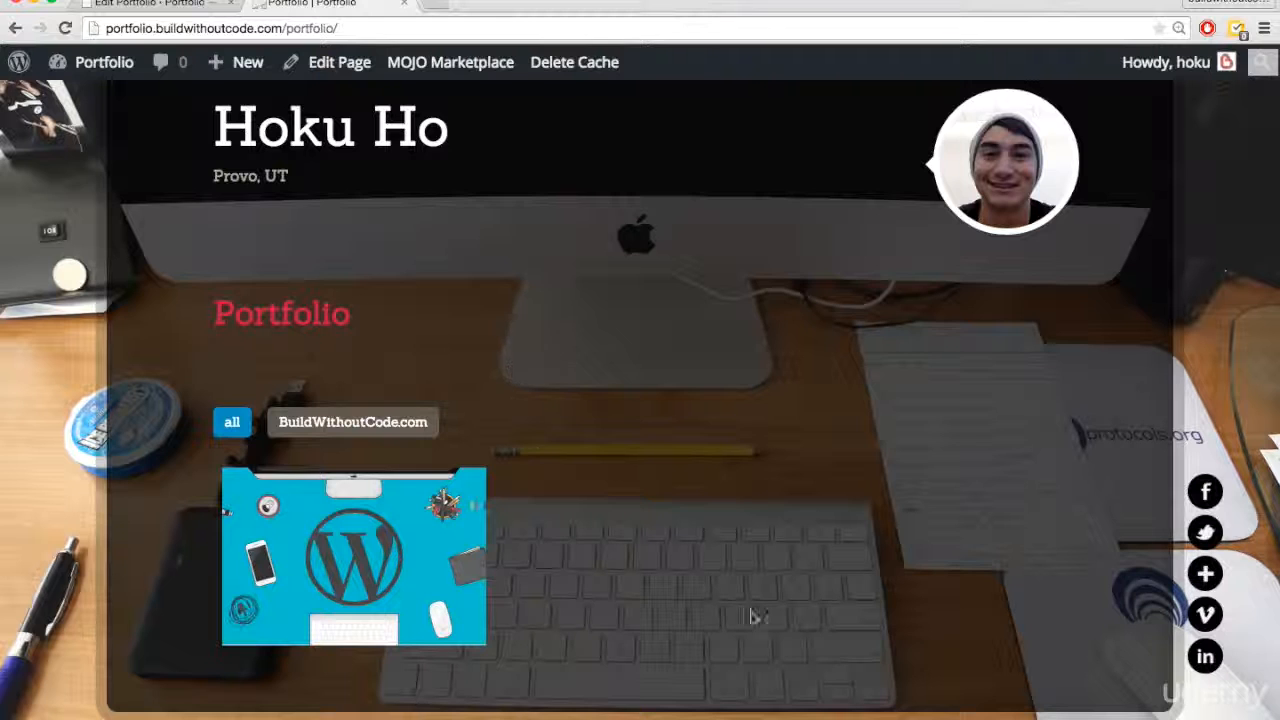
Filter the live portfolio by BuildWithoutCode.com, view the cover photo enlarged and close the preview
left_click(400, 426)
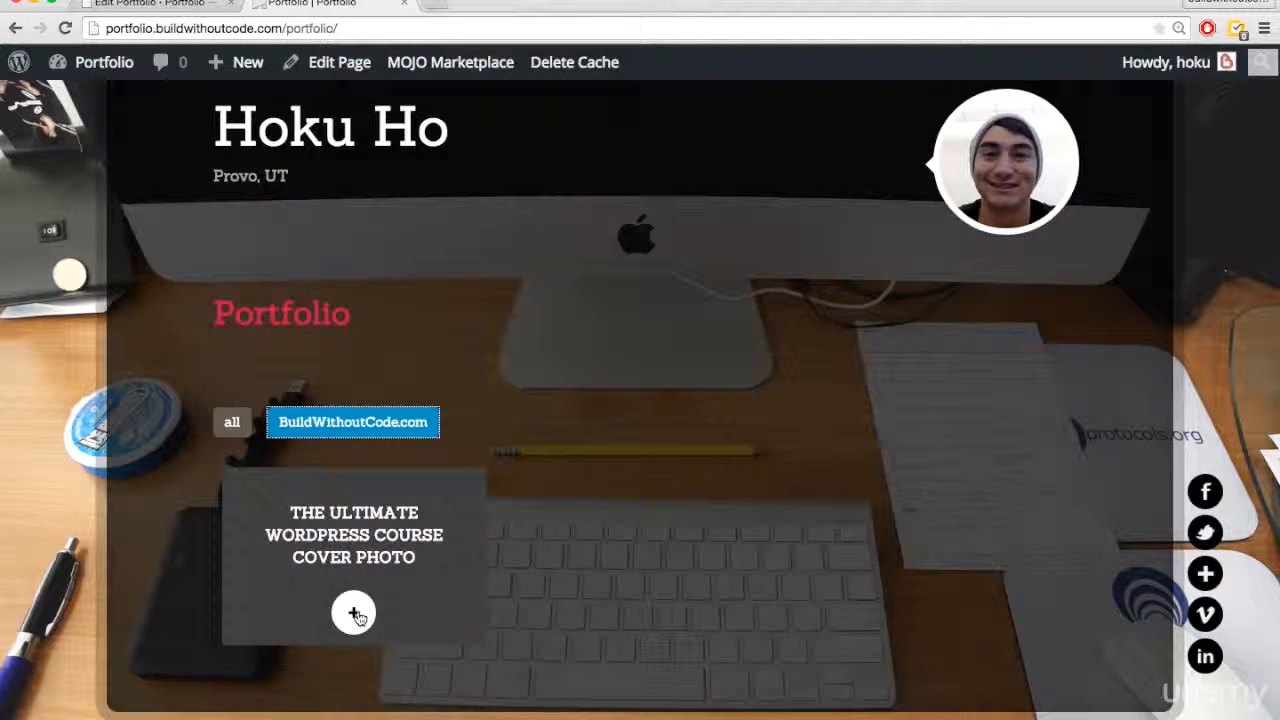
left_click(352, 610)
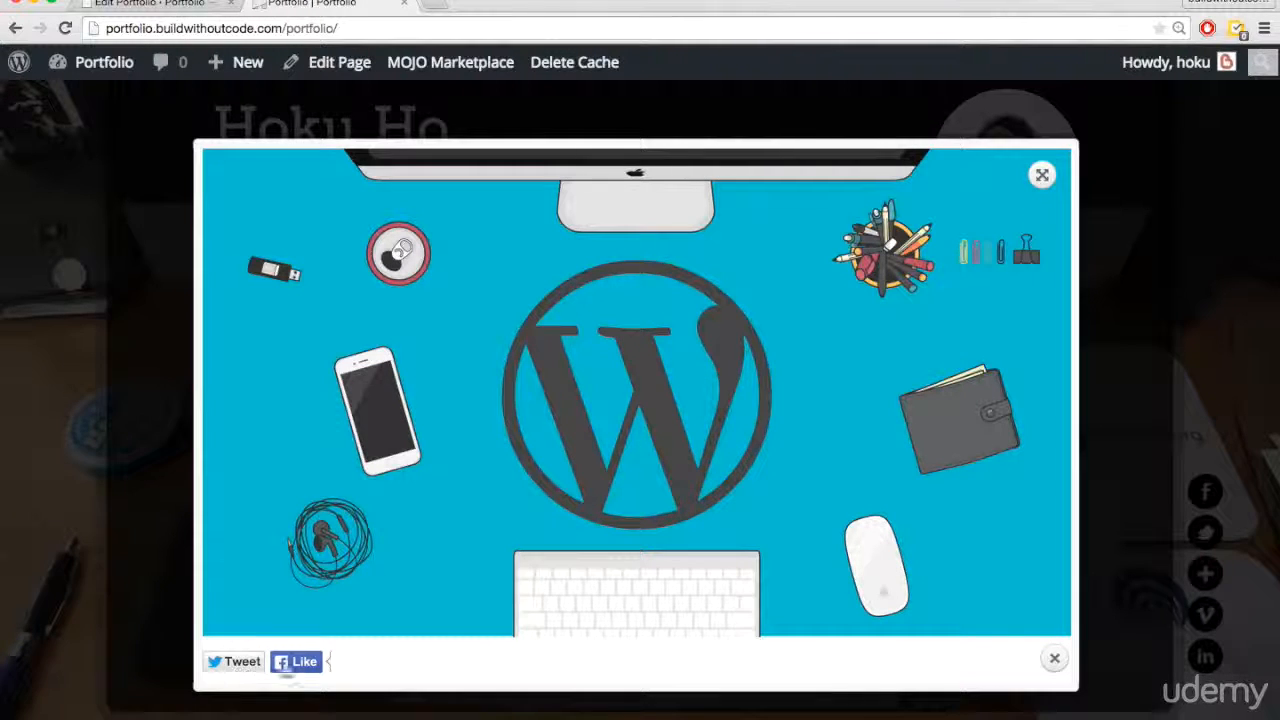
left_click(1054, 658)
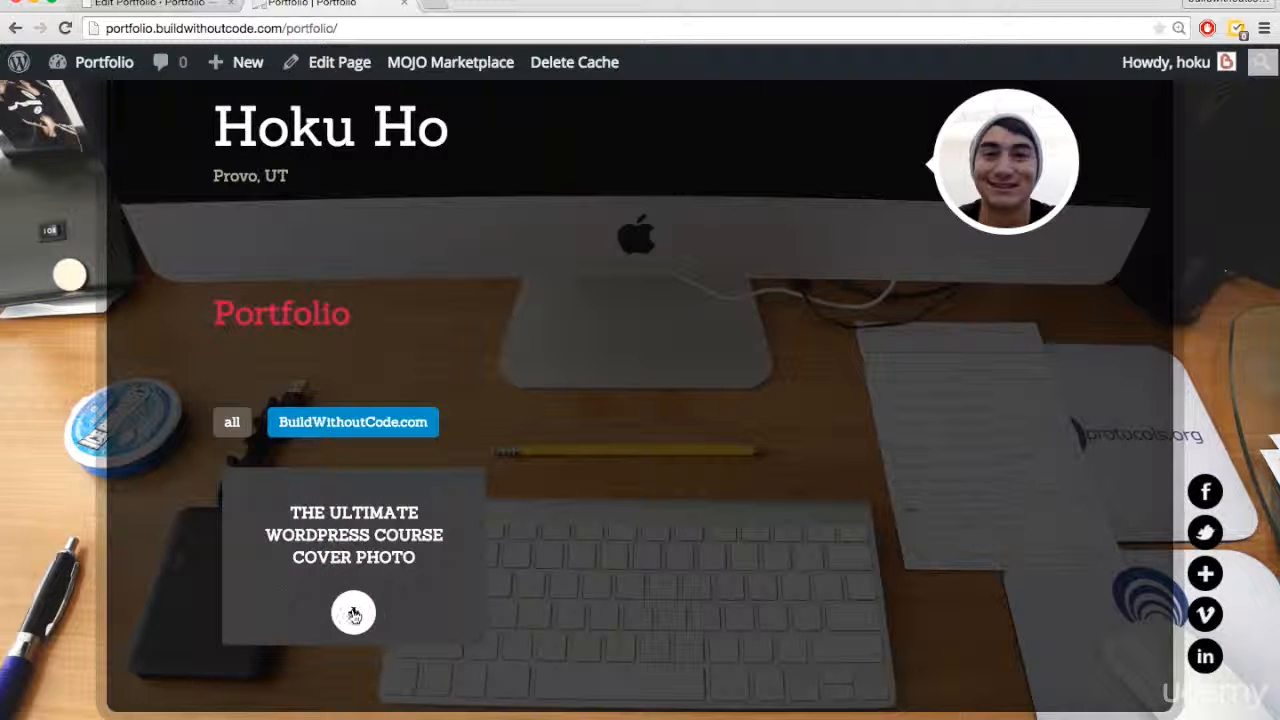
Open the cover photo item's own page and examine its title, full image and linked description
left_click(368, 523)
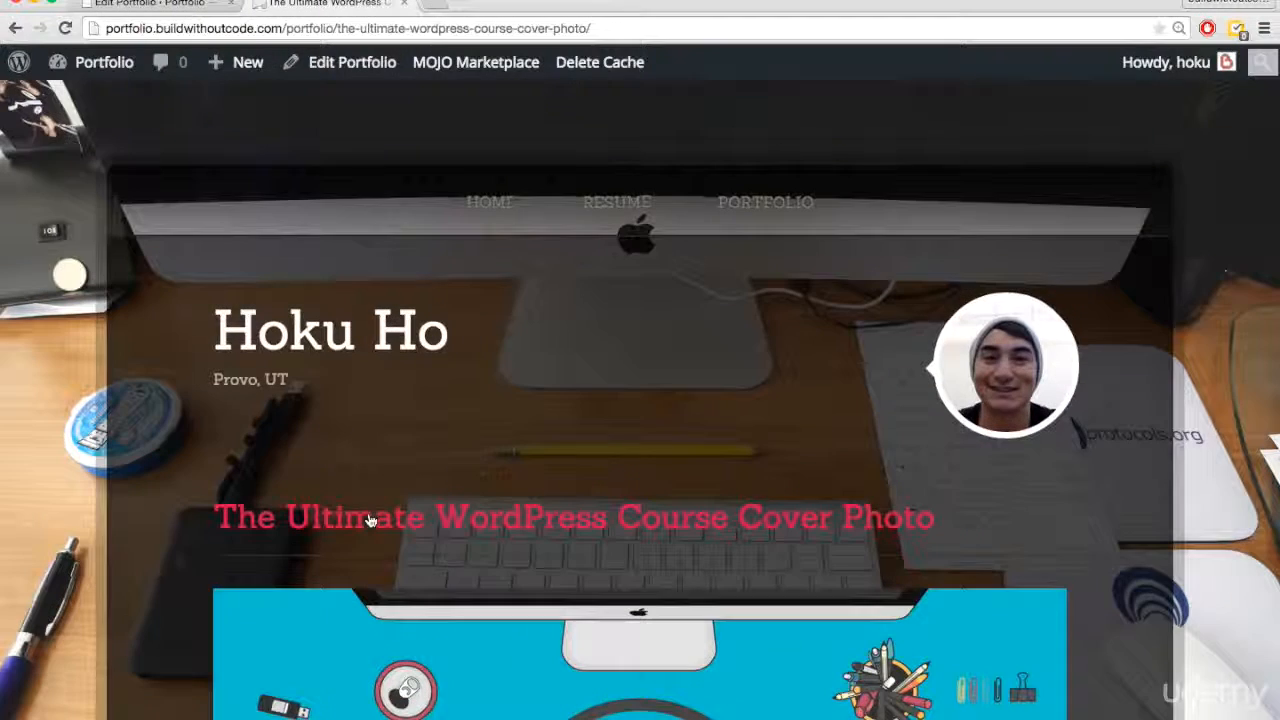
scroll(170, 504, "down", 5)
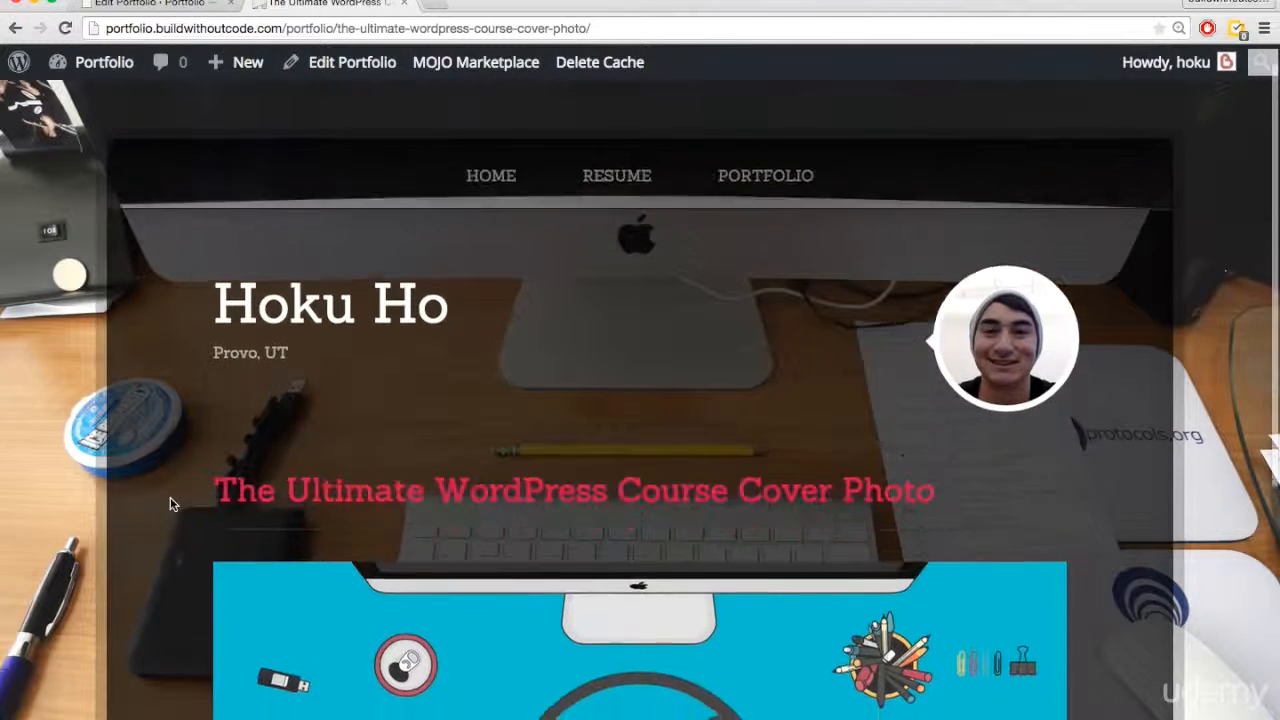
scroll(170, 504, "down", 3)
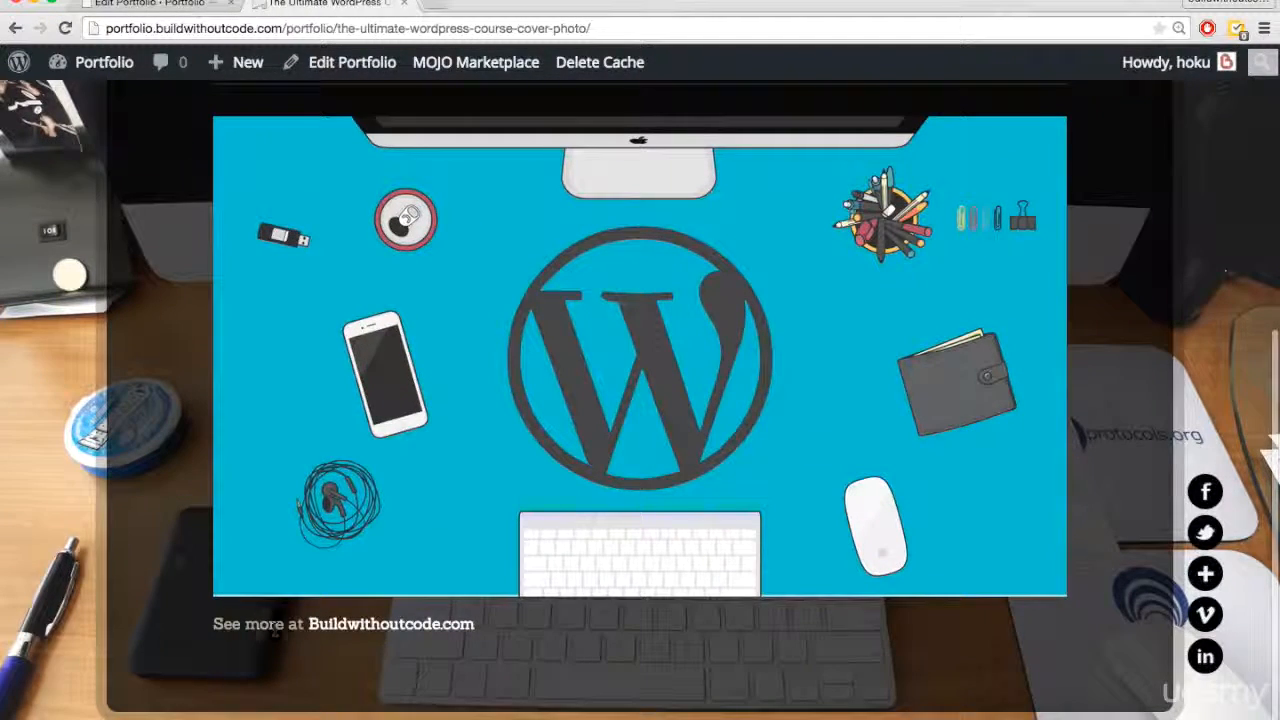
scroll(110, 540, "up", 3)
scroll(110, 540, "down", 3)
scroll(506, 295, "up", 3)
scroll(206, 329, "up", 4)
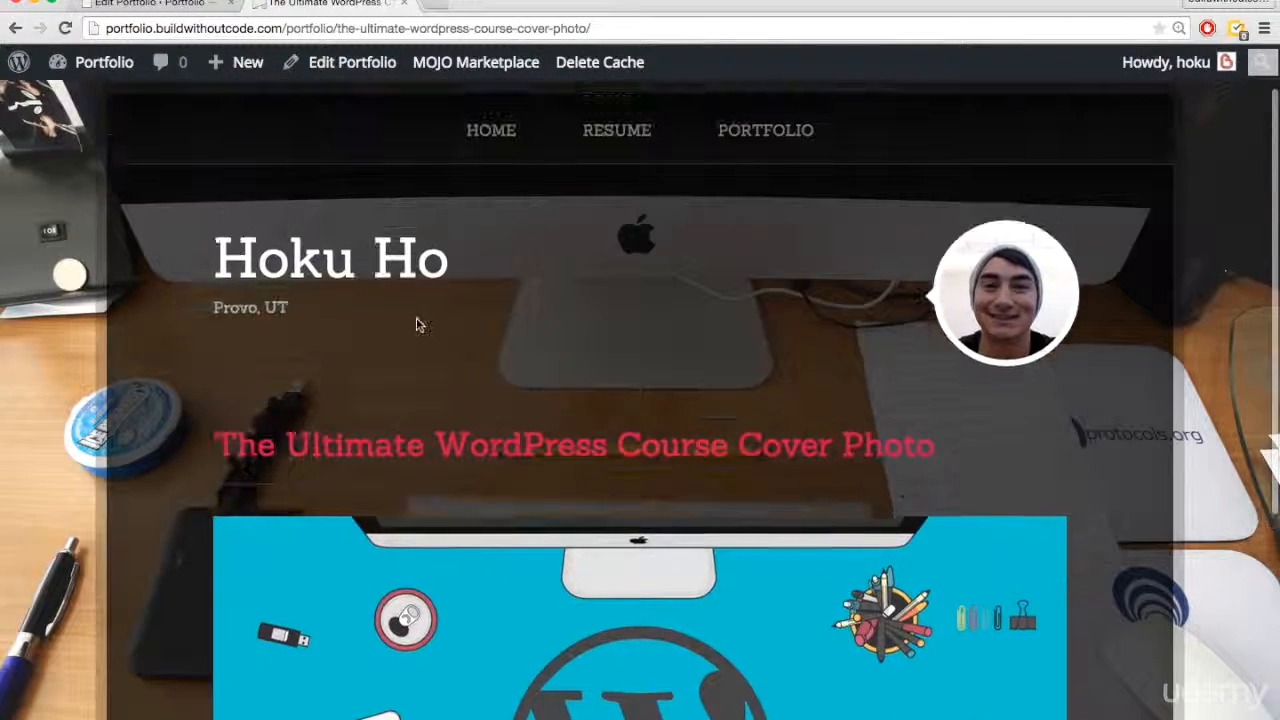
scroll(416, 324, "up", 1)
Return to the live Portfolio page and filter its projects by the BuildWithoutCode.com category
left_click(766, 202)
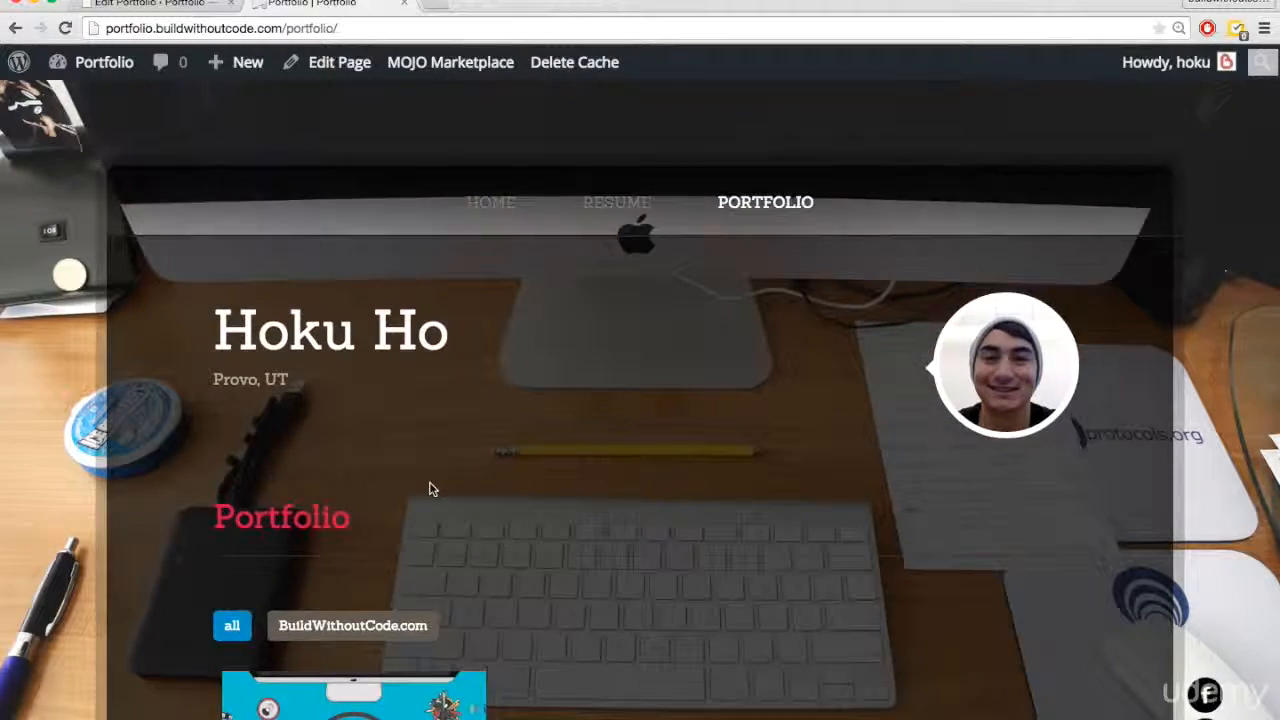
scroll(432, 488, "down", 2)
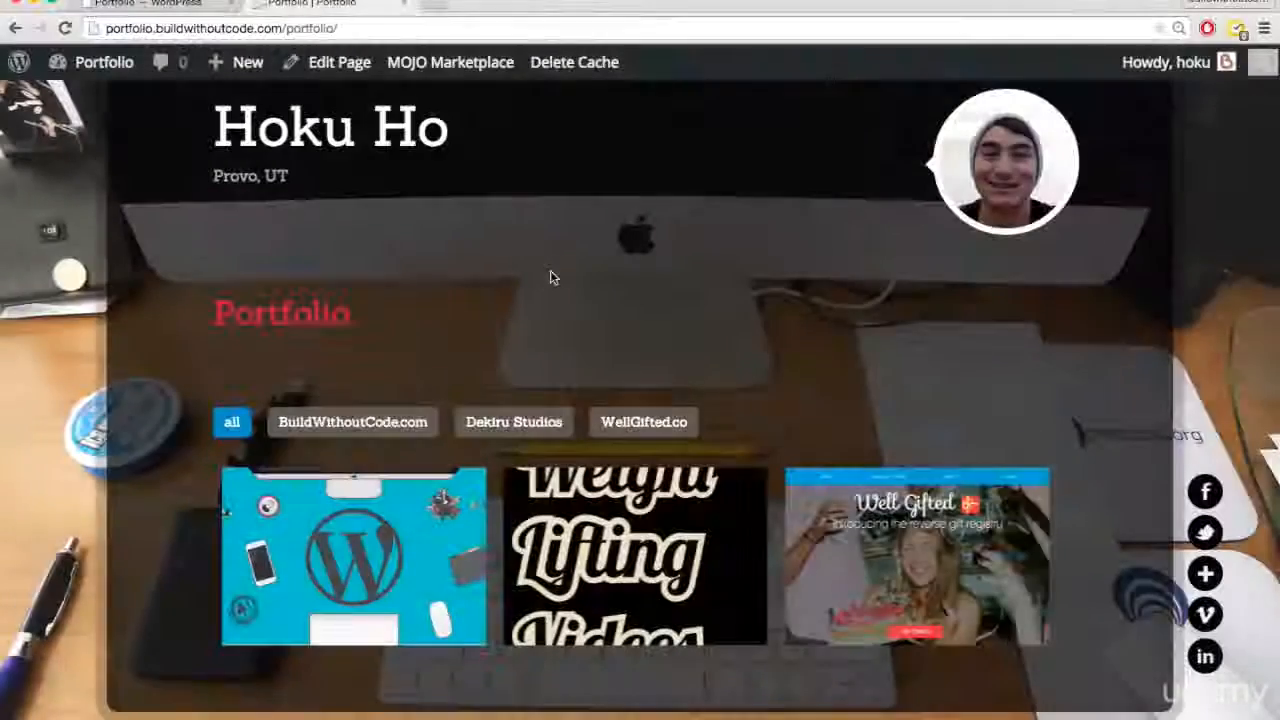
mouse_move(743, 553)
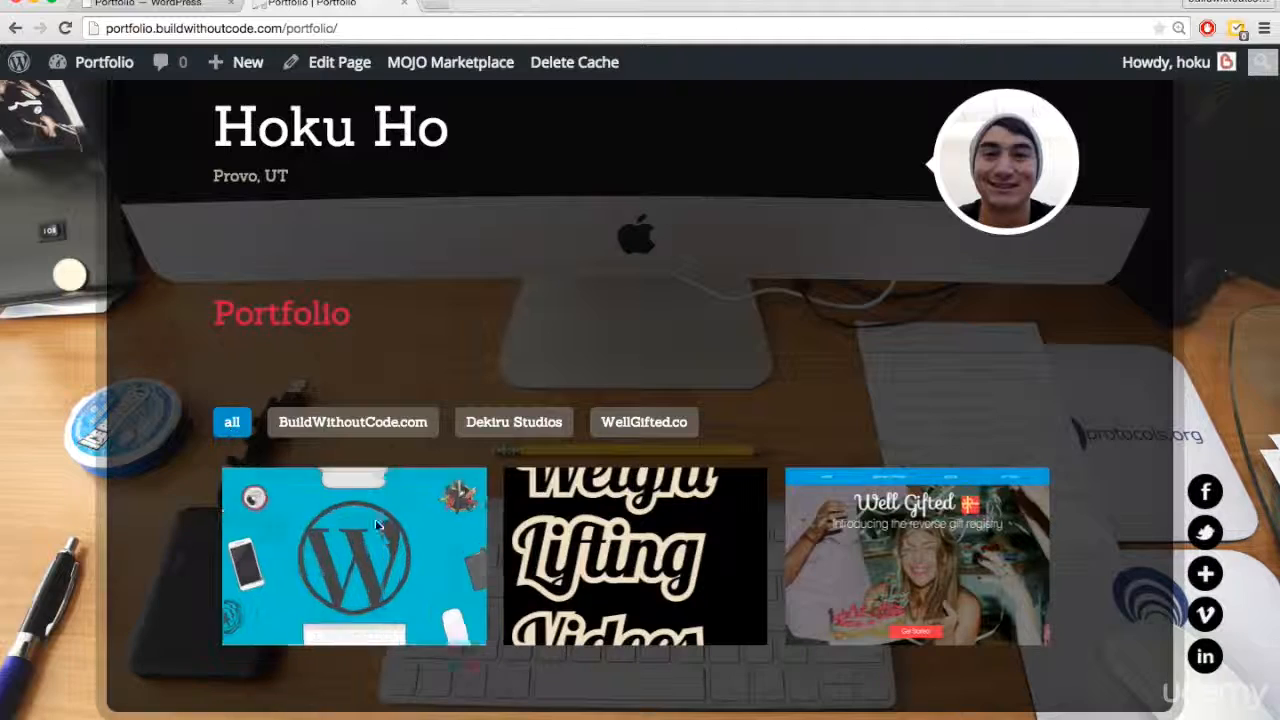
left_click(357, 421)
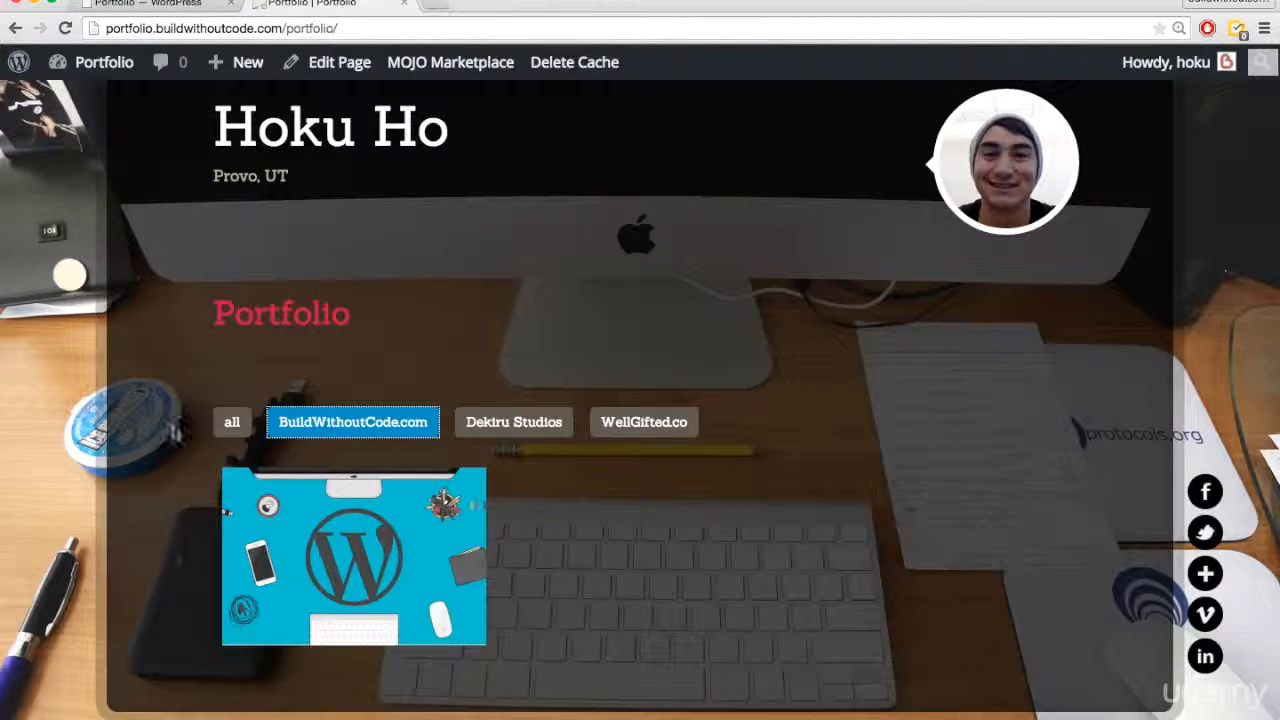
Filter the live portfolio by Dekiru Studios and WellGifted.co, and show all projects again
mouse_move(443, 557)
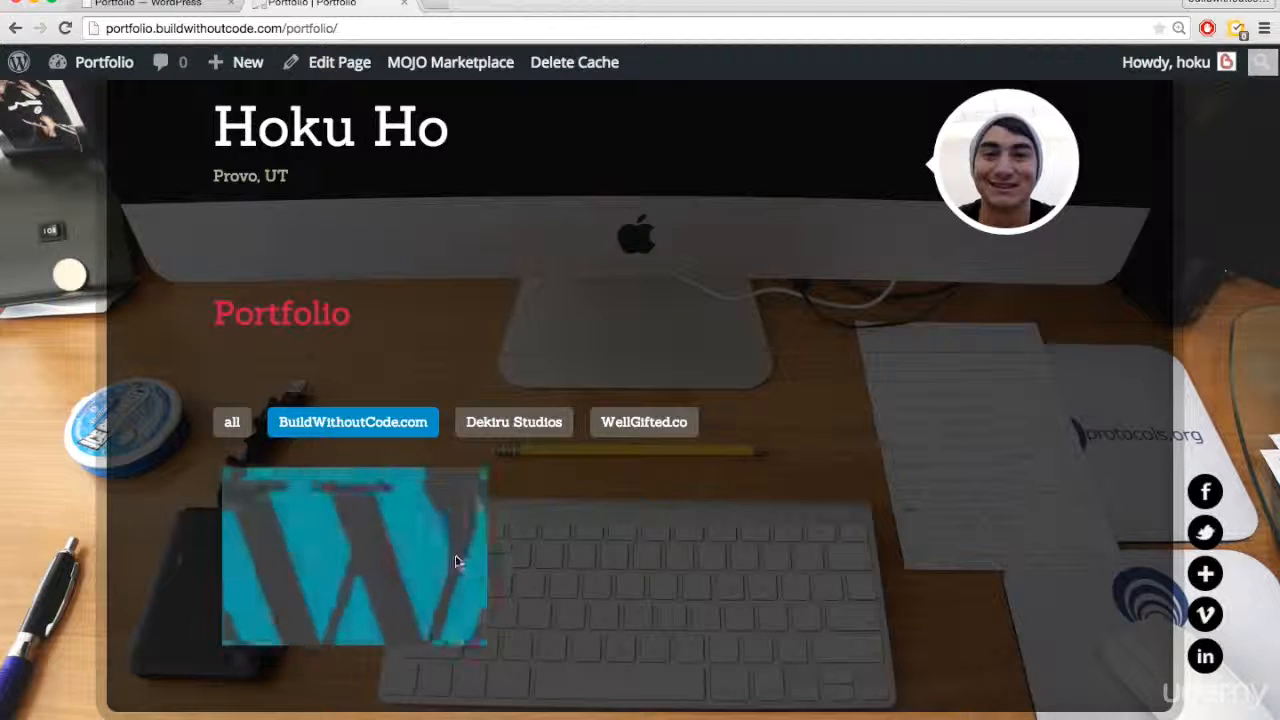
left_click(513, 433)
left_click(632, 425)
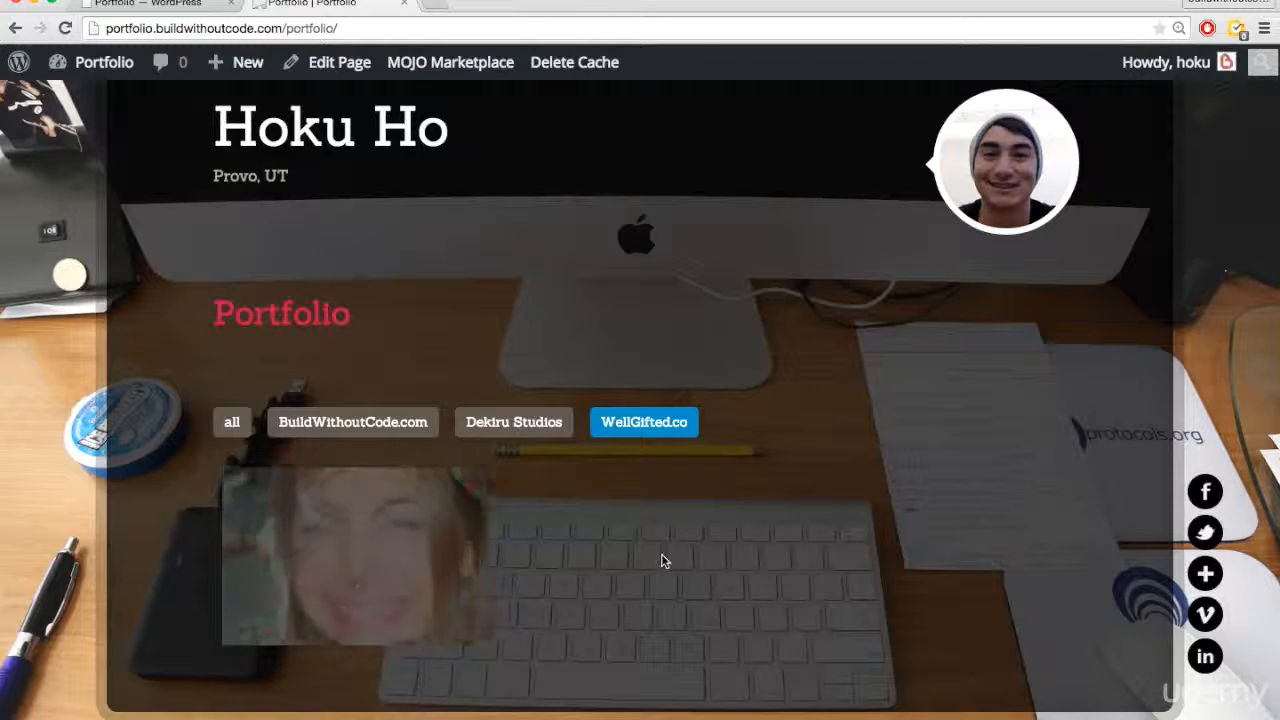
left_click(231, 423)
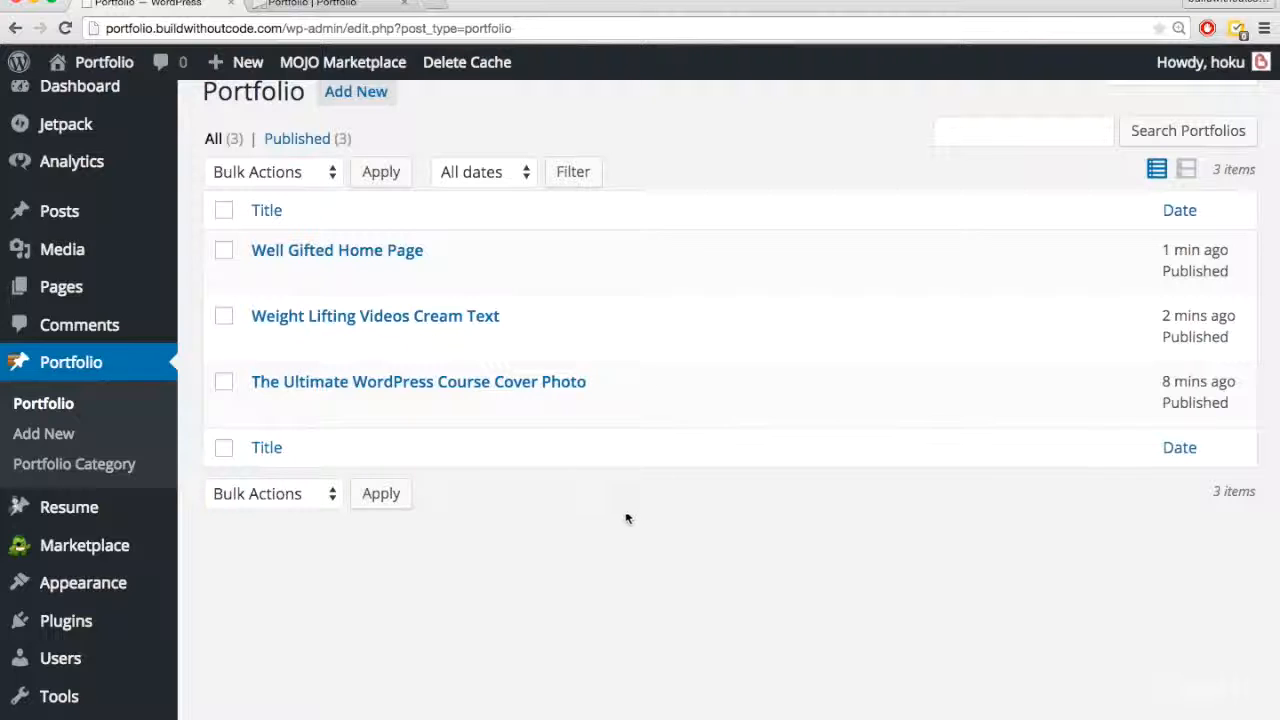
Find the Simple Custom Post Order plugin in the WordPress plugin directory, install it and activate it
mouse_move(659, 392)
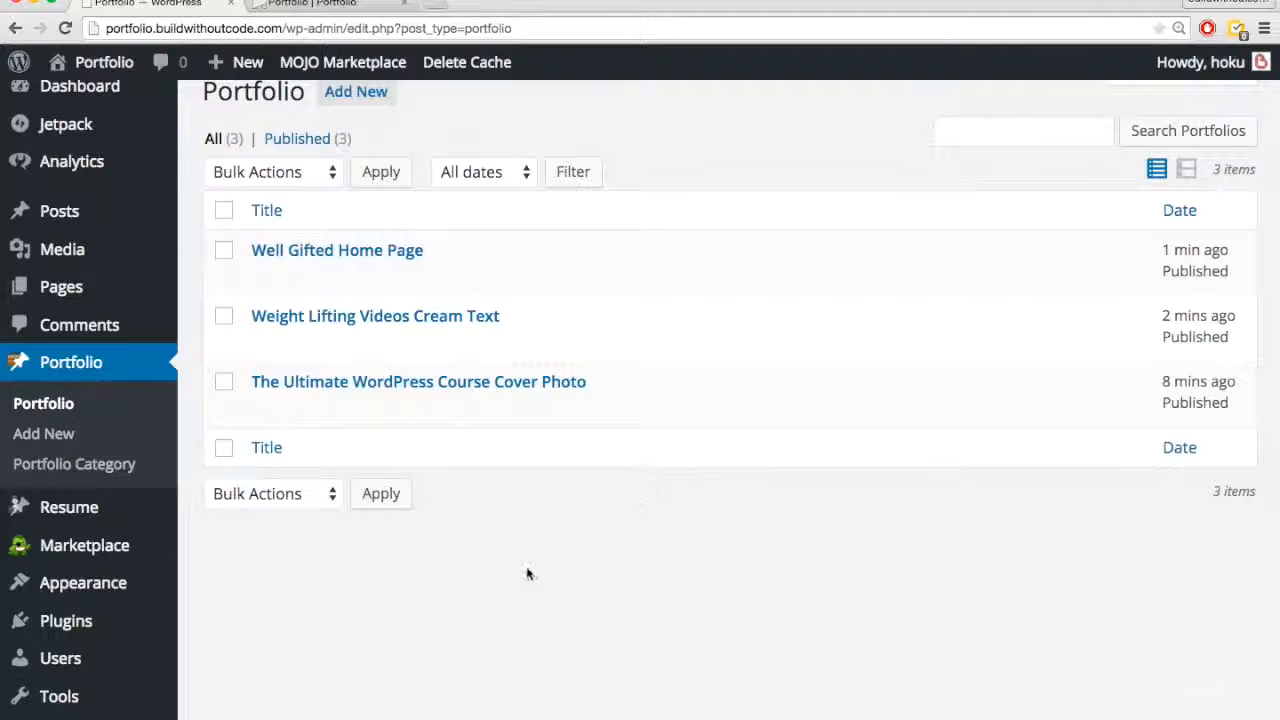
scroll(528, 572, "down", 1)
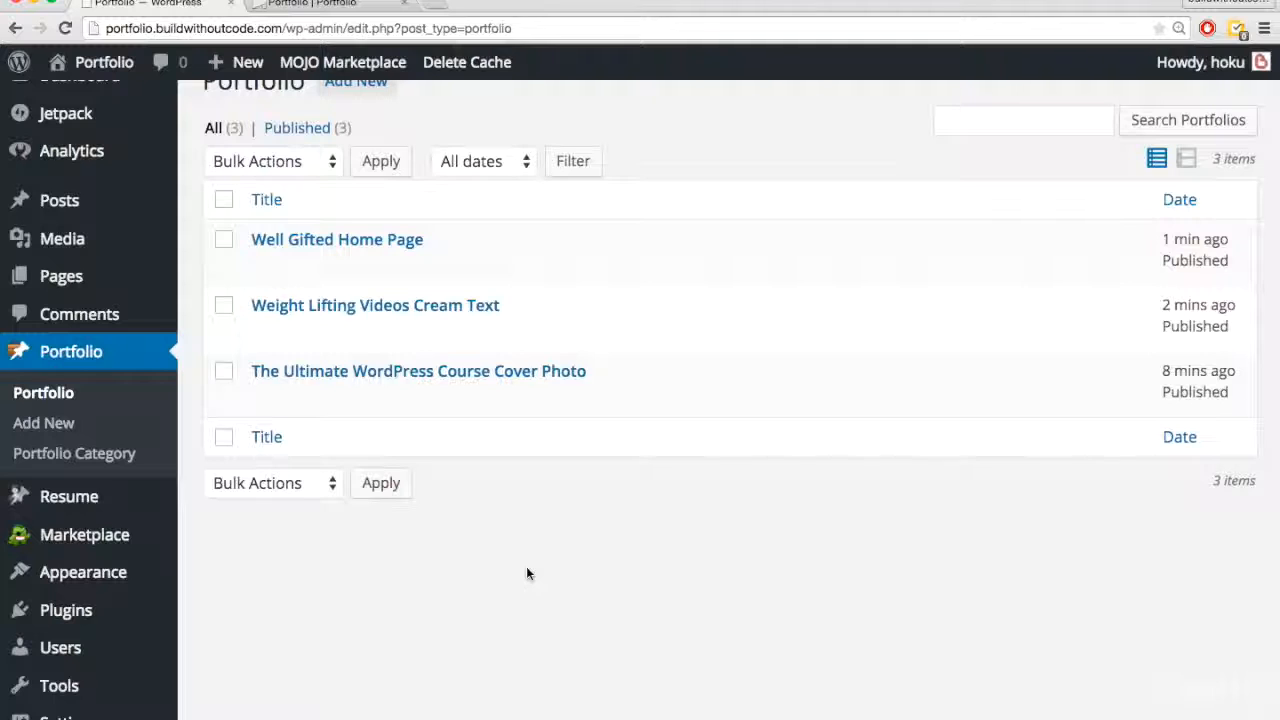
scroll(528, 573, "down", 2)
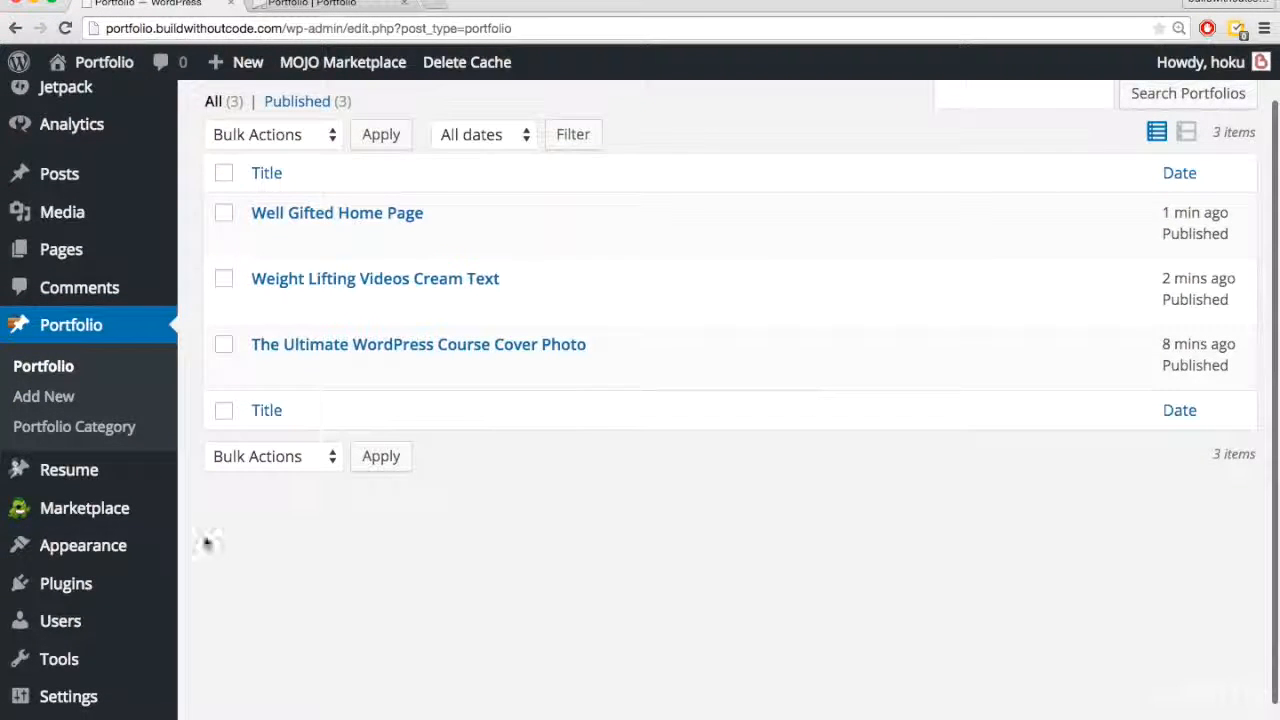
mouse_move(80, 583)
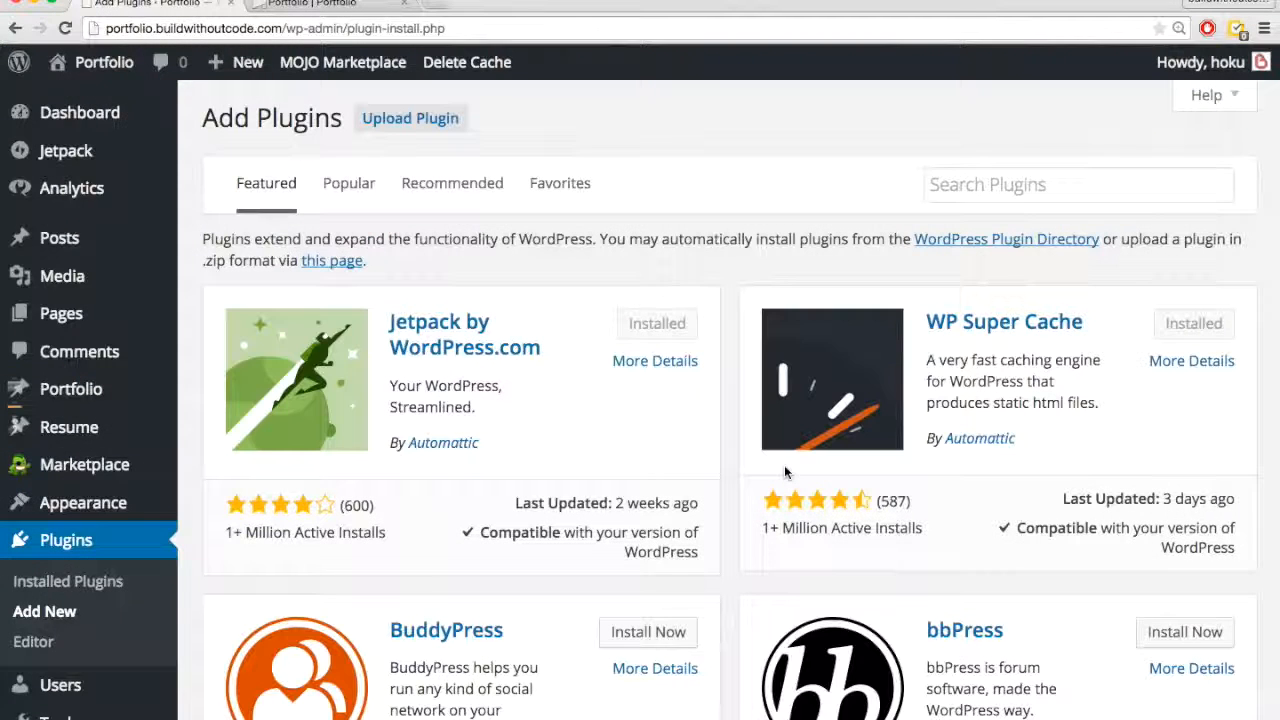
left_click(968, 190)
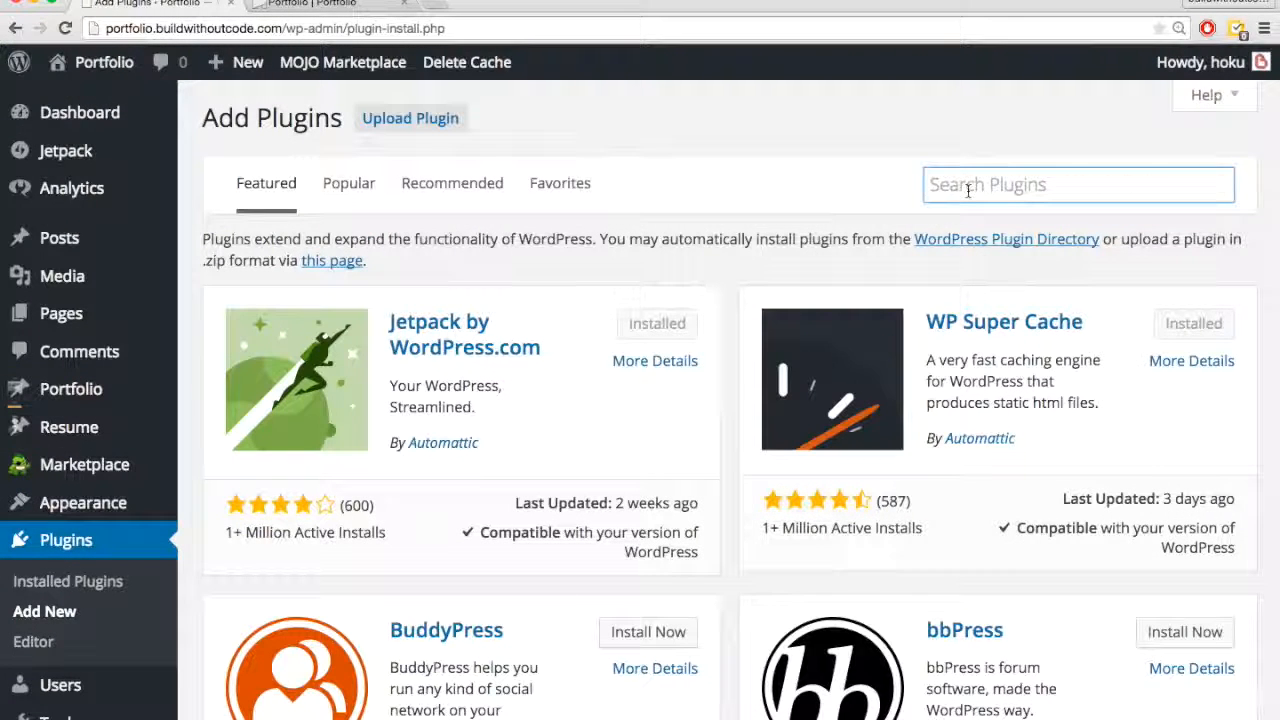
type("Simple Custom Post Order")
key("Return")
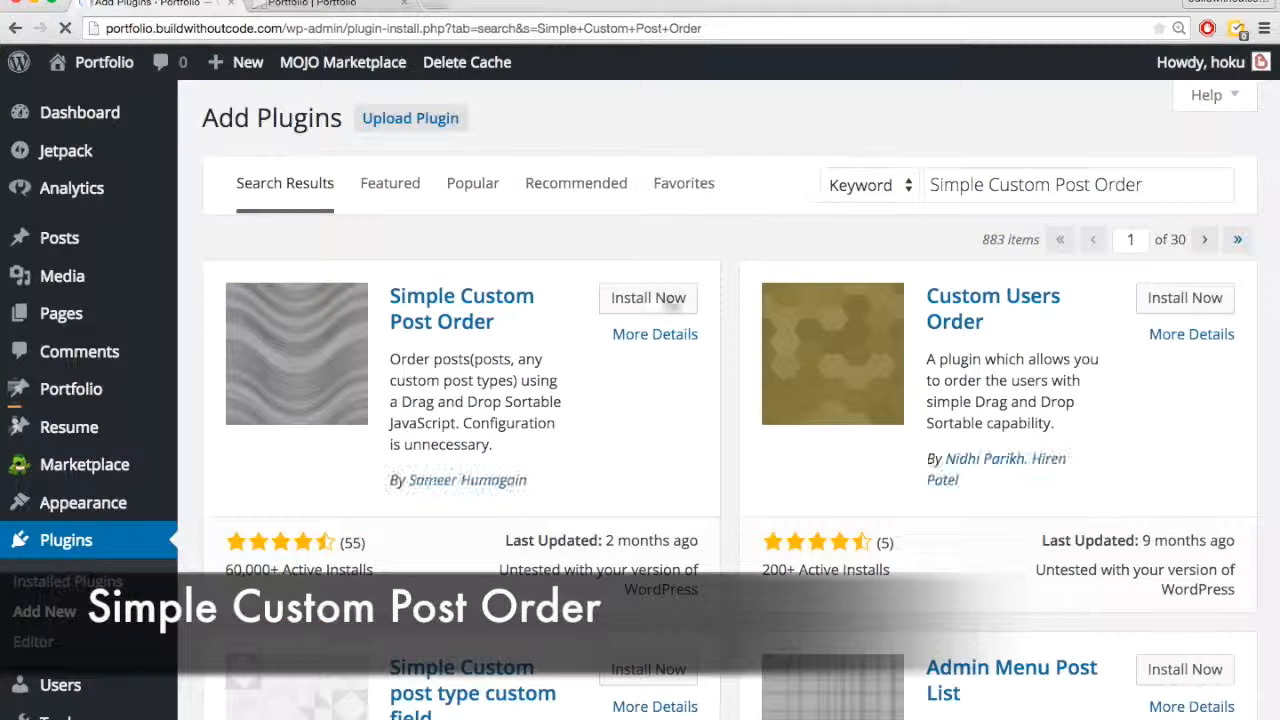
left_click(657, 300)
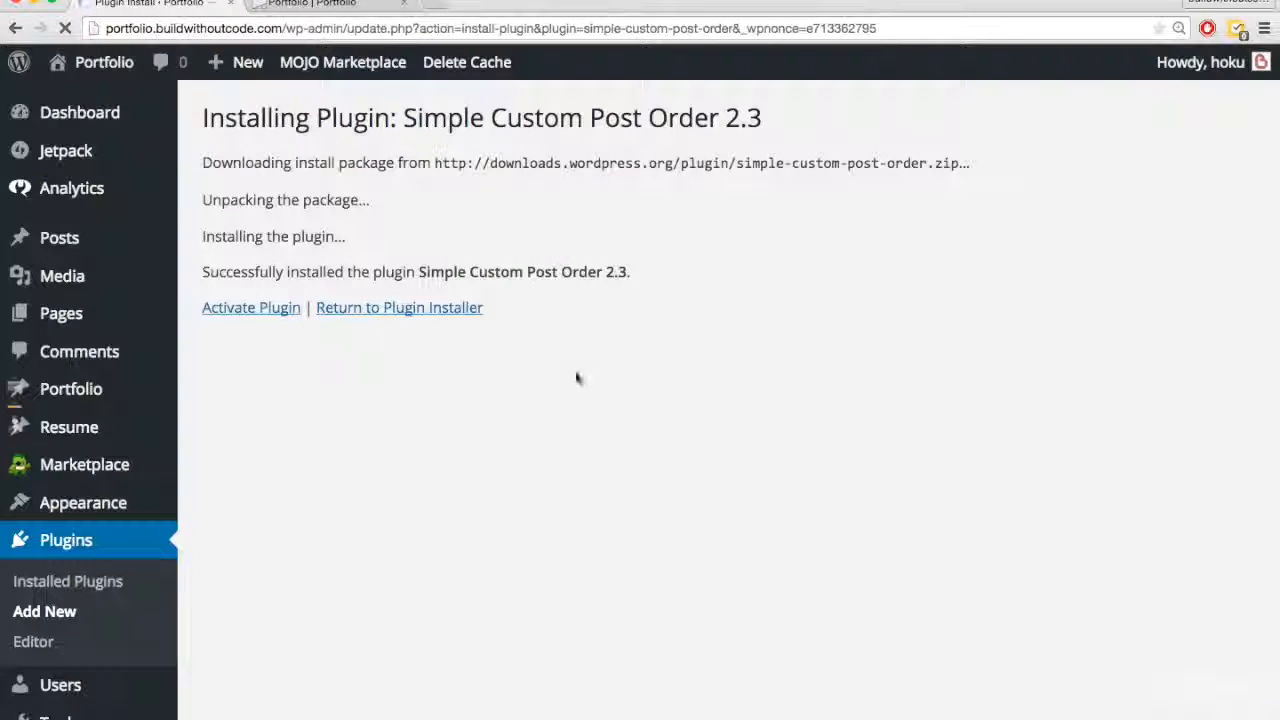
left_click(260, 309)
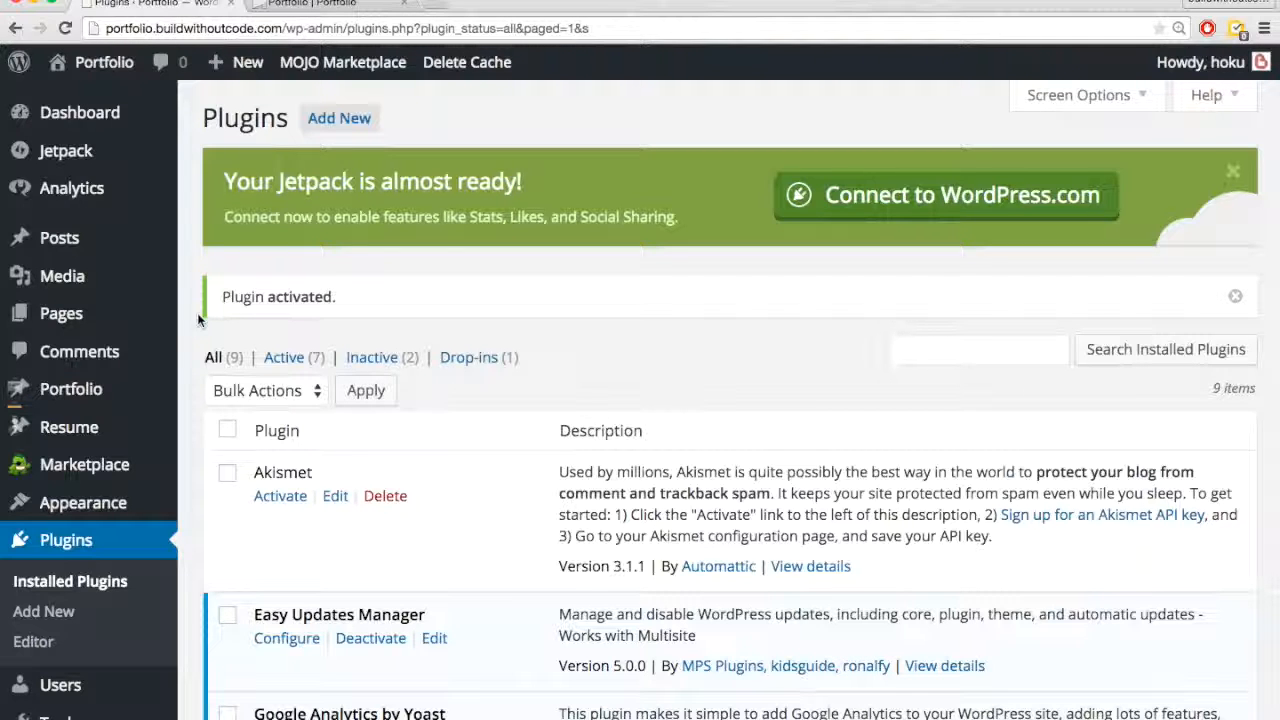
Enable sorting for the Portfolio post type in the Simple Custom Post Order settings and save the change
scroll(198, 320, "down", 2)
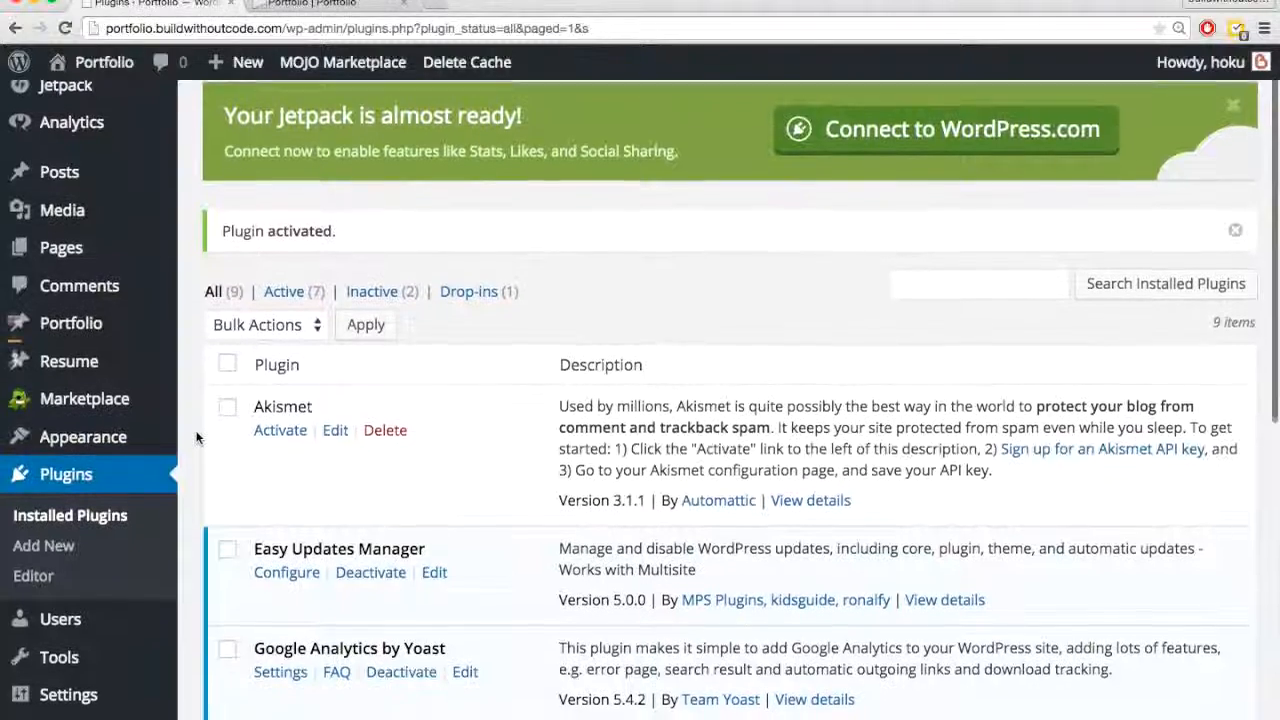
mouse_move(128, 320)
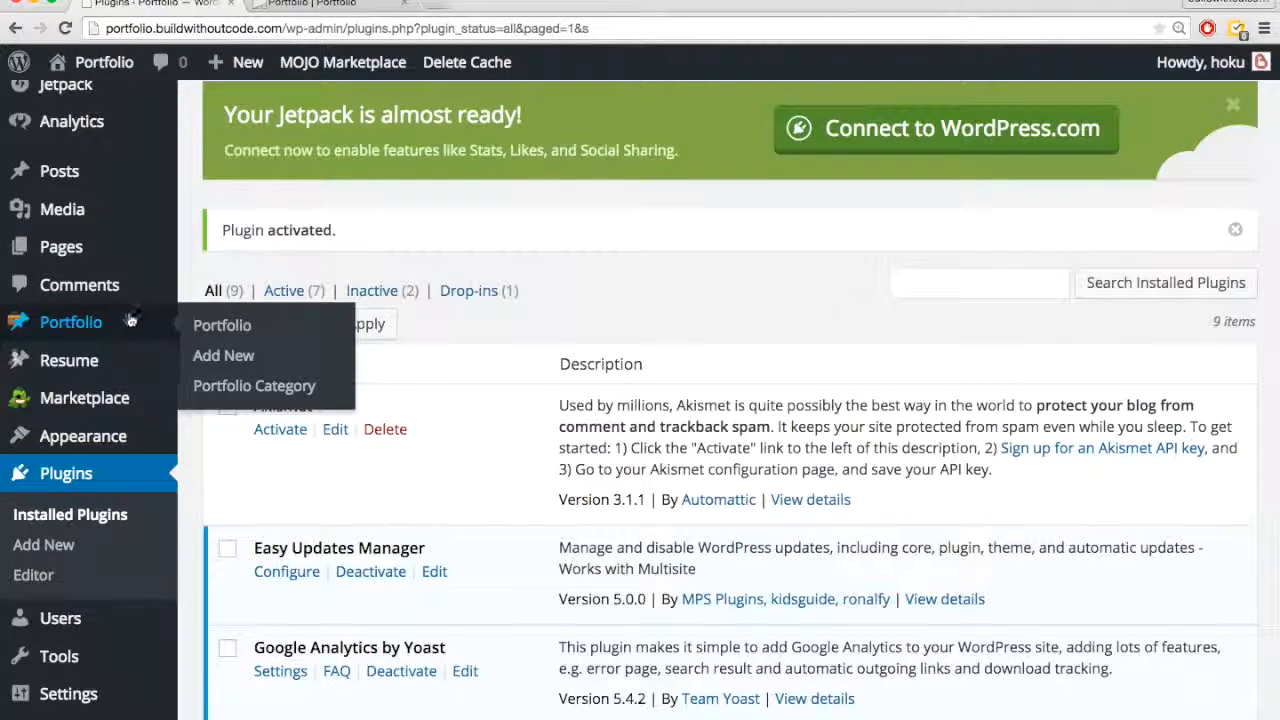
scroll(207, 572, "down", 2)
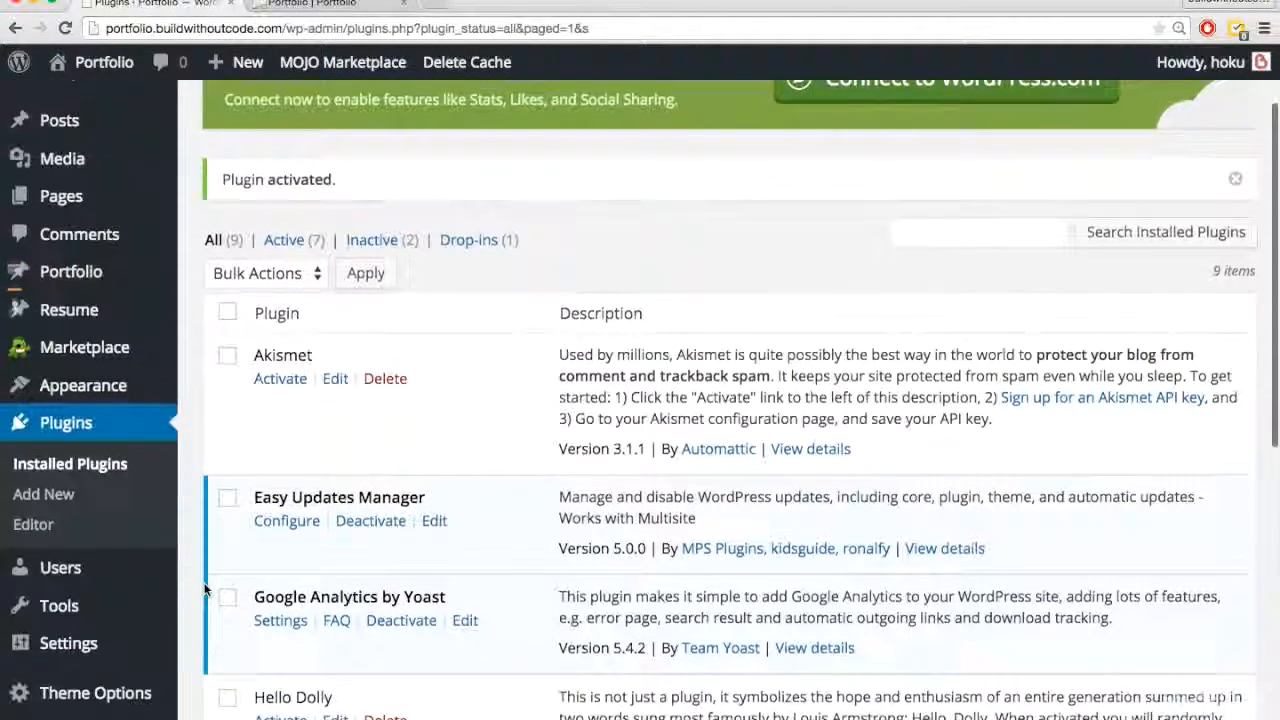
mouse_move(98, 636)
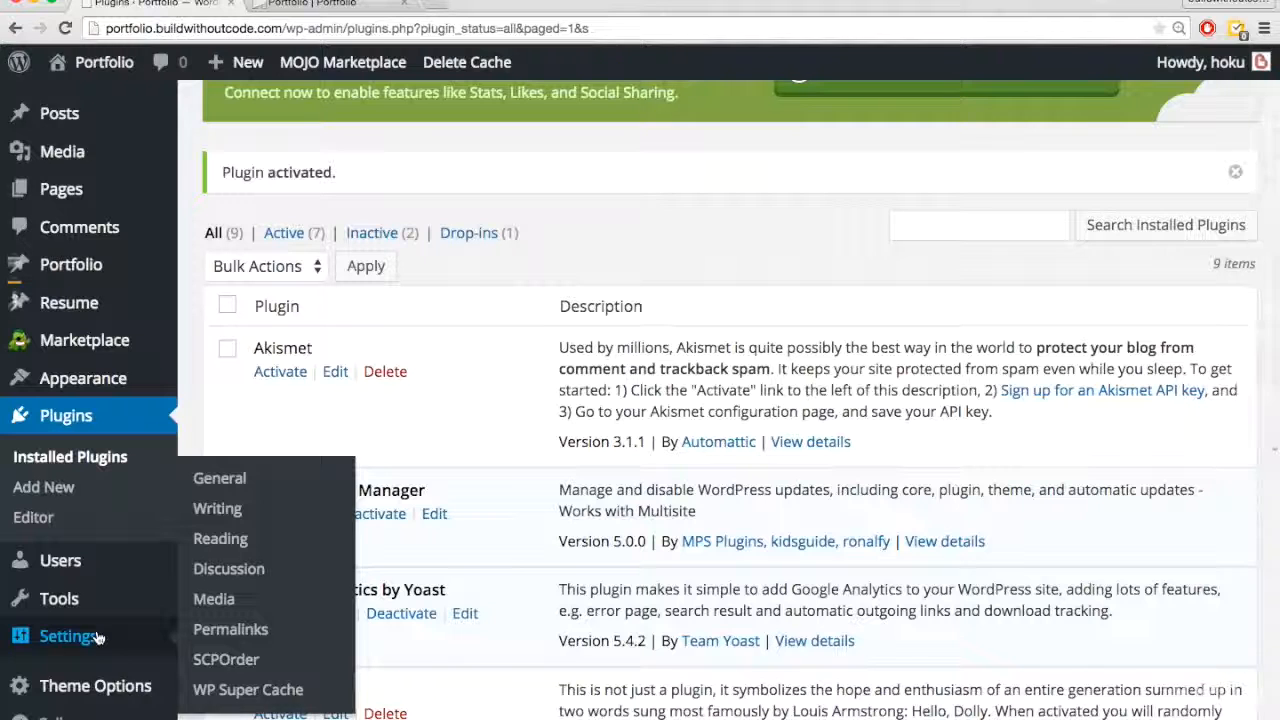
left_click(226, 662)
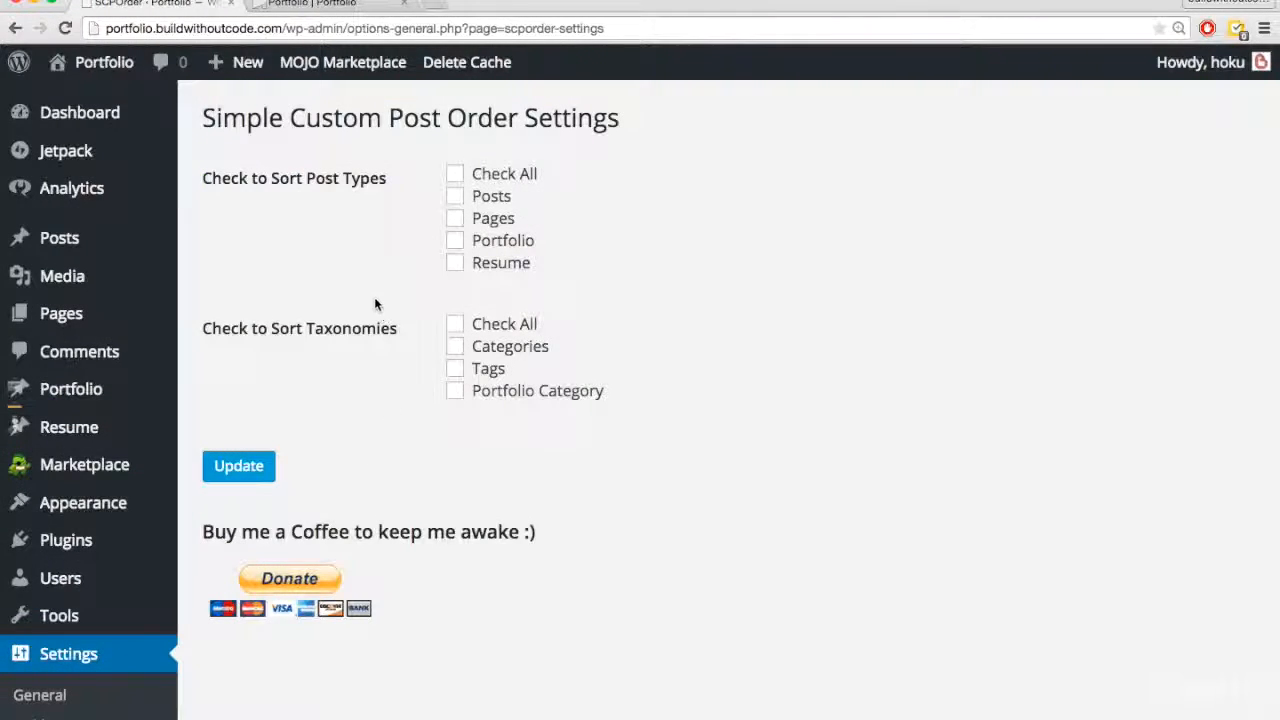
left_click(455, 241)
left_click(247, 467)
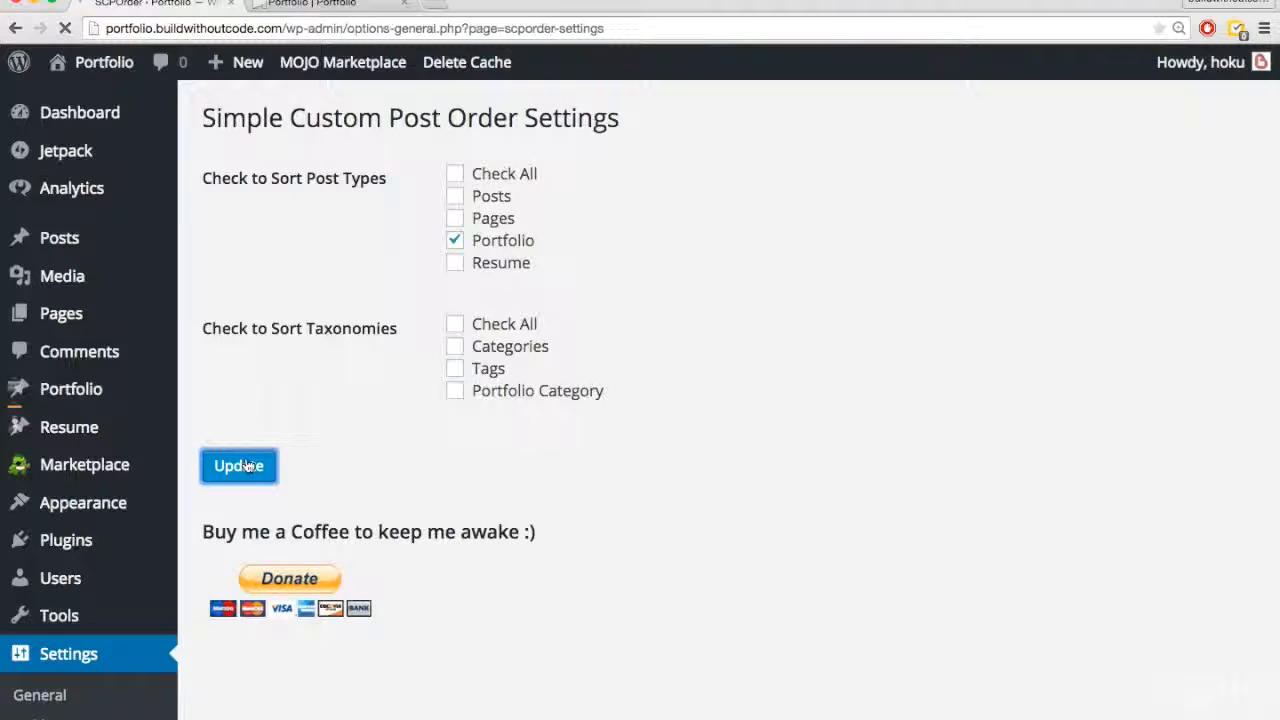
Reorder the portfolio items to Ultimate WordPress Course Cover Photo, Weight Lifting Videos Cream Text, Well Gifted Home Page, and check the live grid
mouse_move(105, 394)
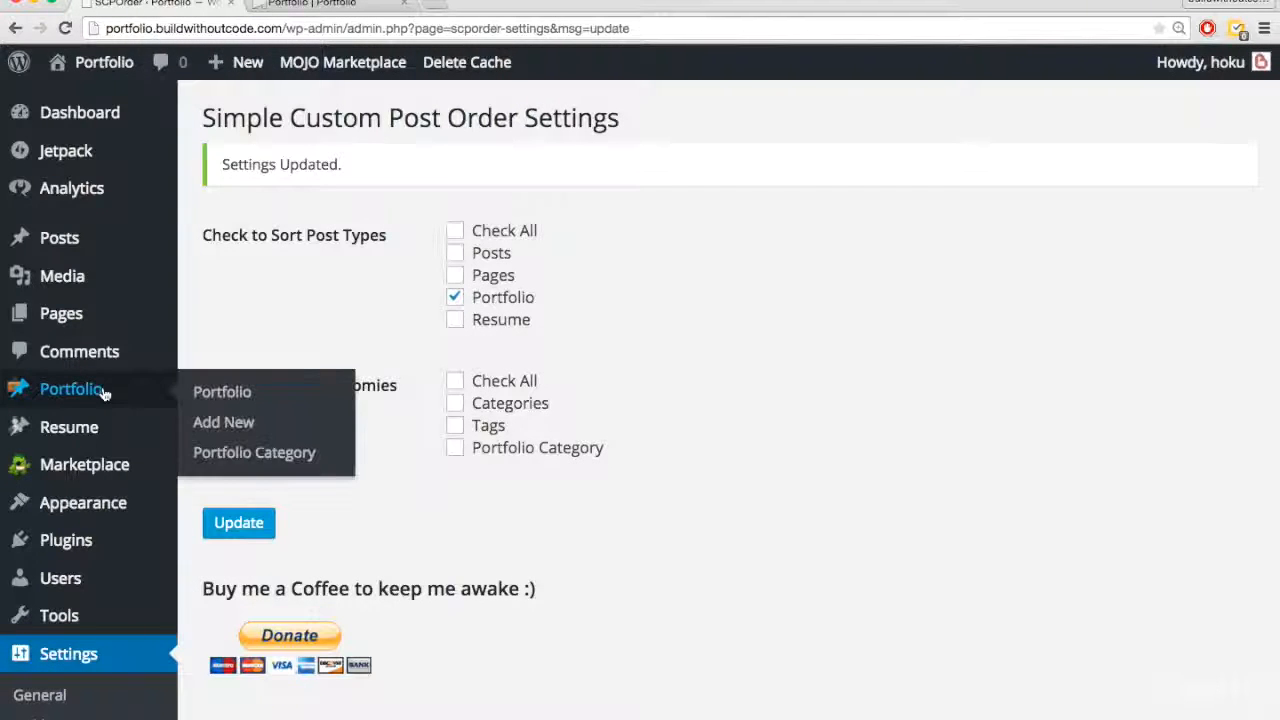
left_click(222, 392)
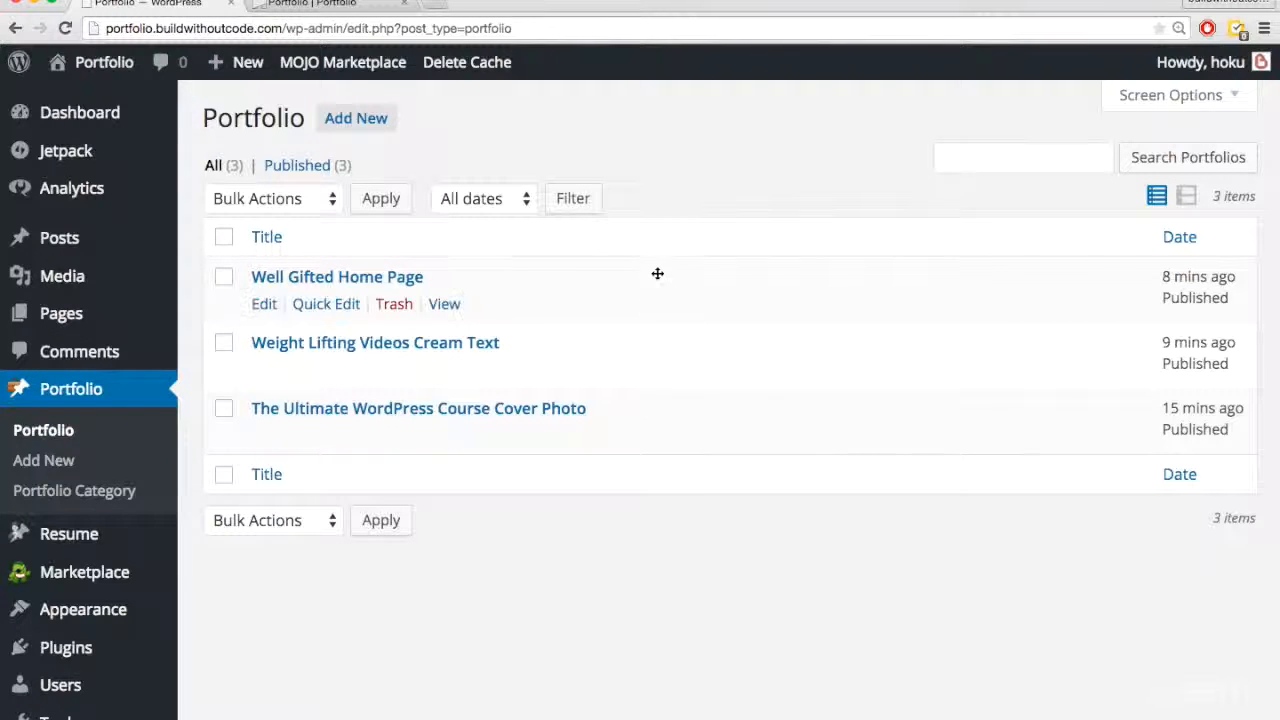
left_click_drag(651, 412, 652, 280)
left_click_drag(654, 351, 654, 420)
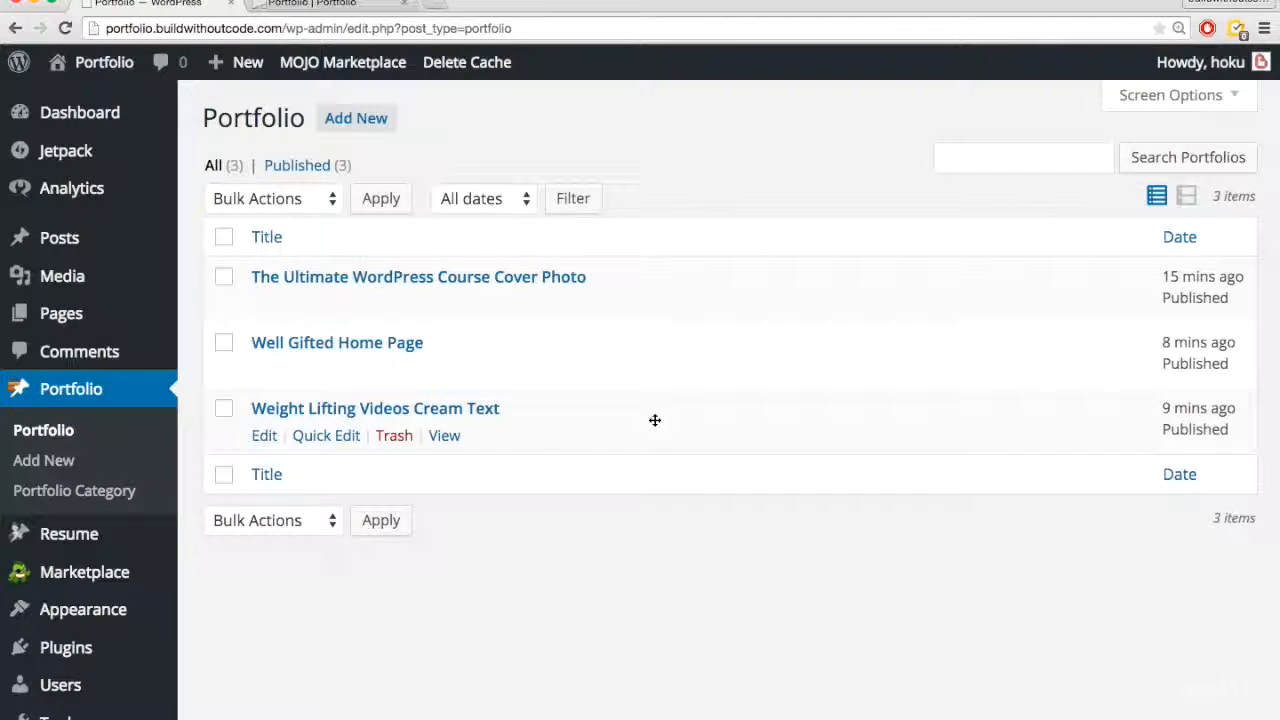
left_click_drag(614, 363, 614, 450)
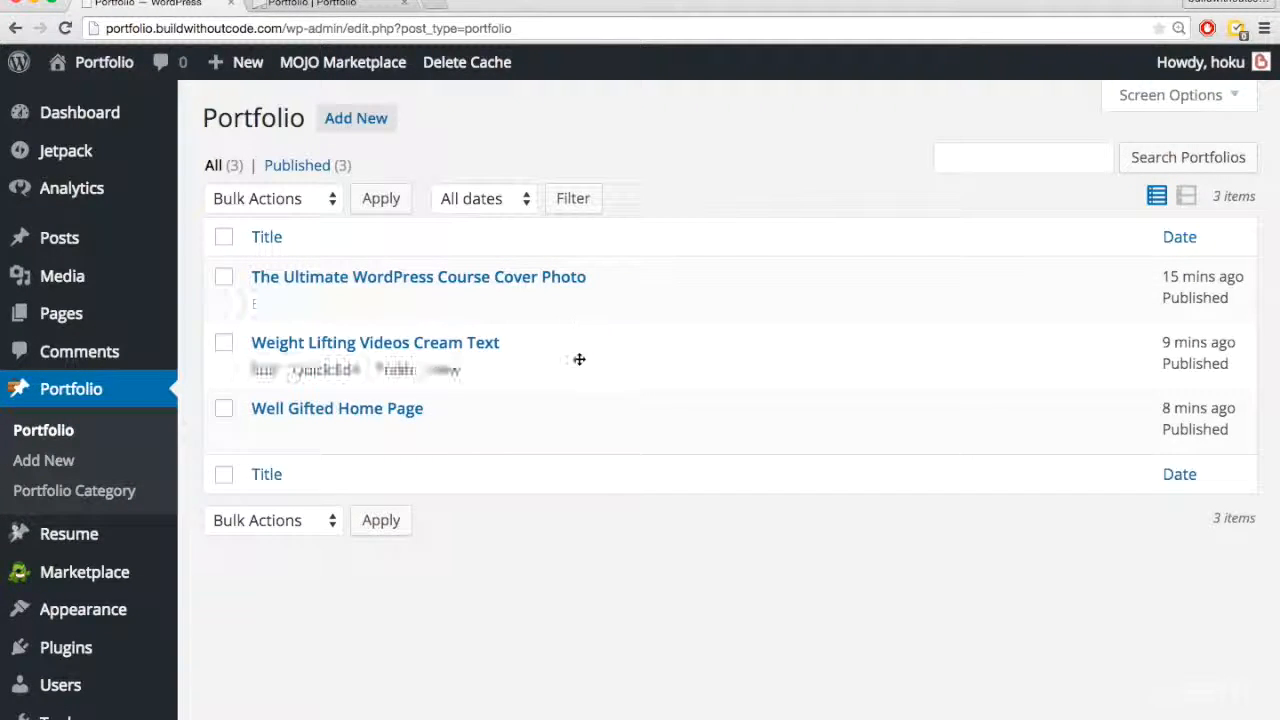
key("ctrl+Tab")
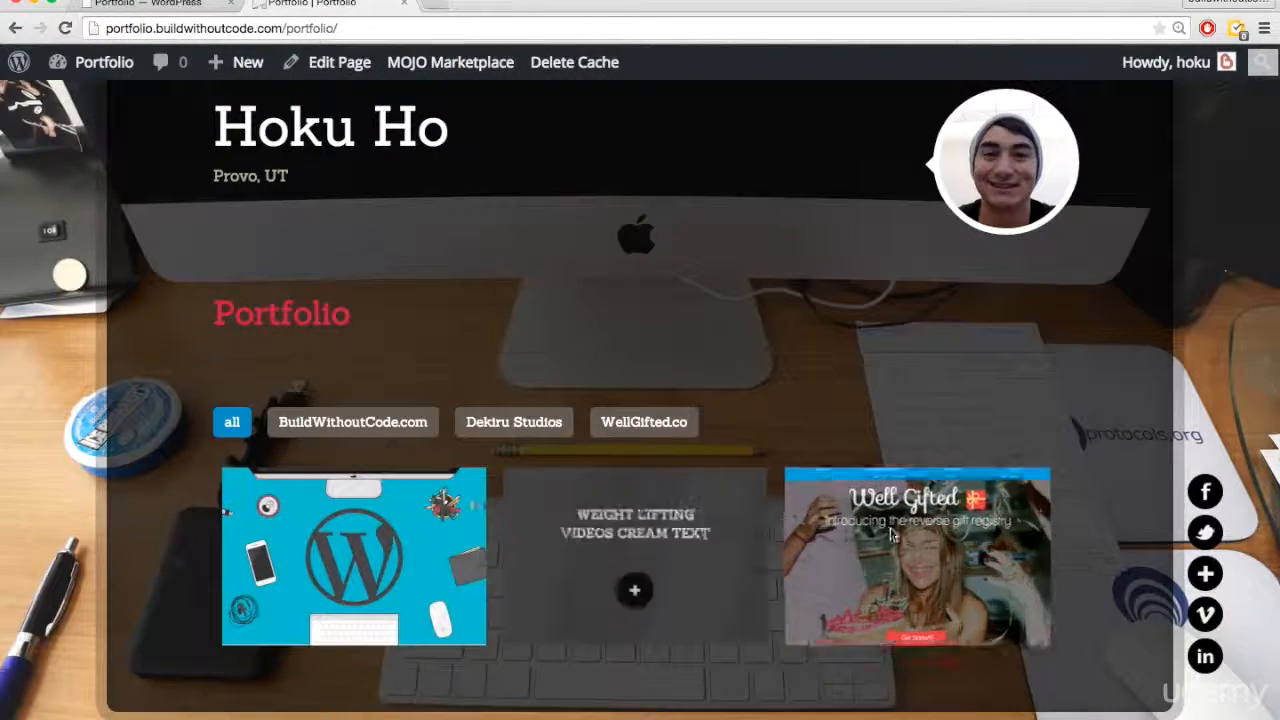
key("ctrl+shift+Tab")
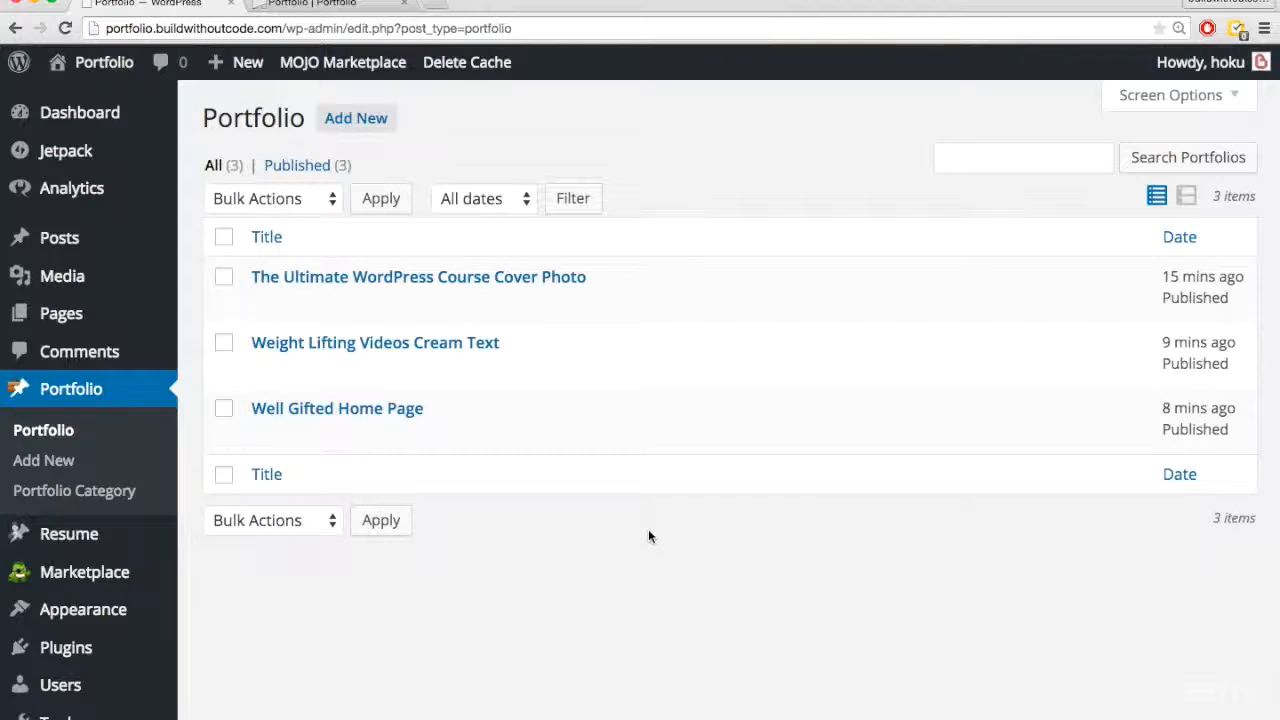
Move the WordPress course cover photo item below Weight Lifting Videos Cream Text and check the order on the reloaded live Portfolio page
left_click_drag(650, 279, 652, 361)
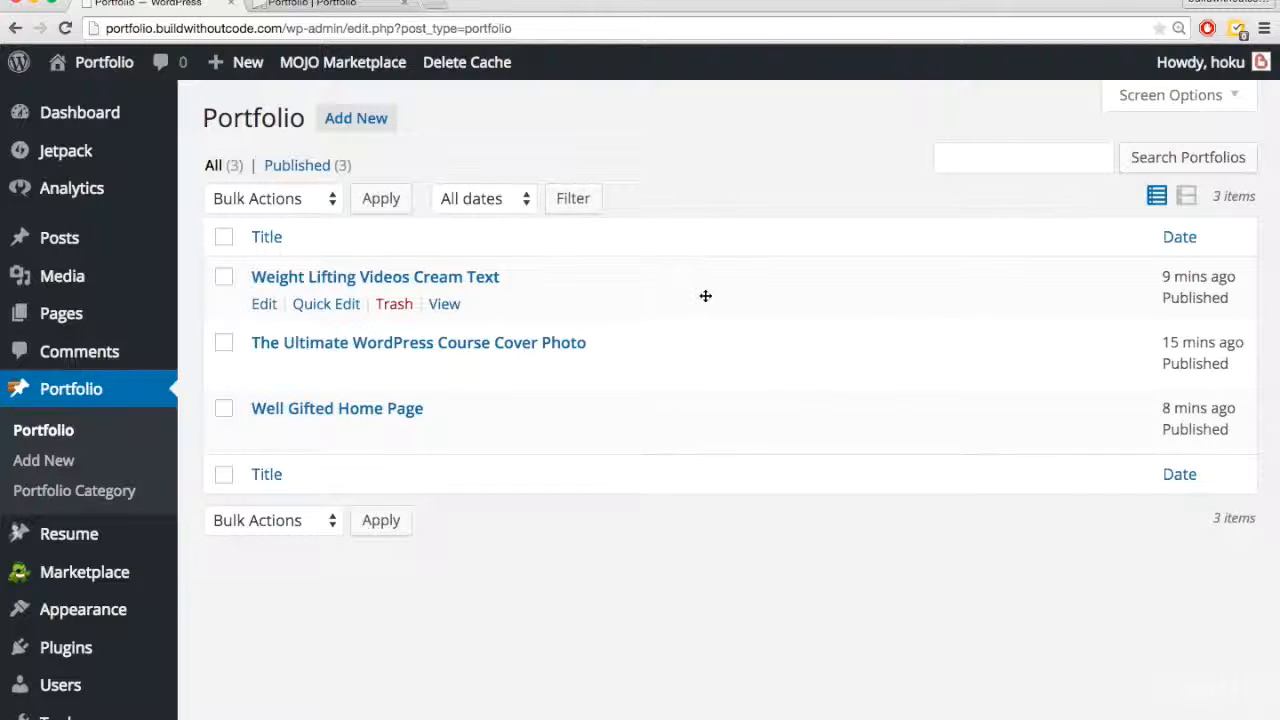
key("ctrl+Tab")
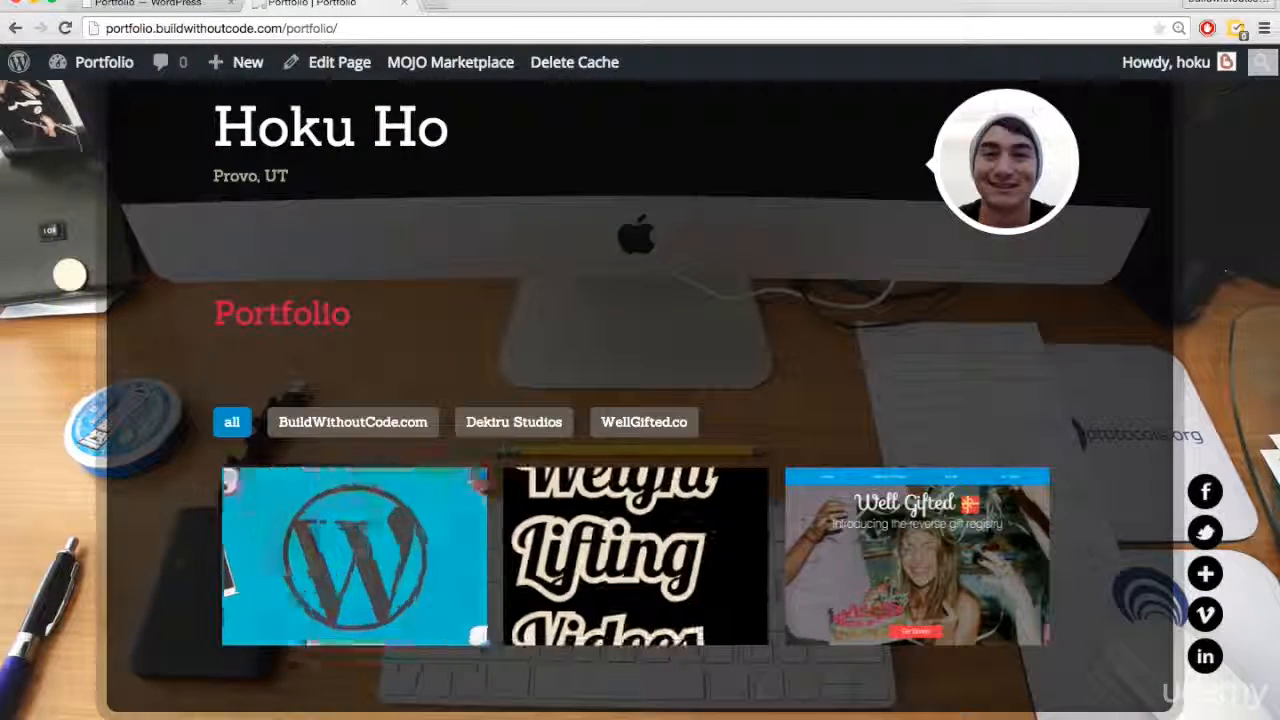
key("super+r")
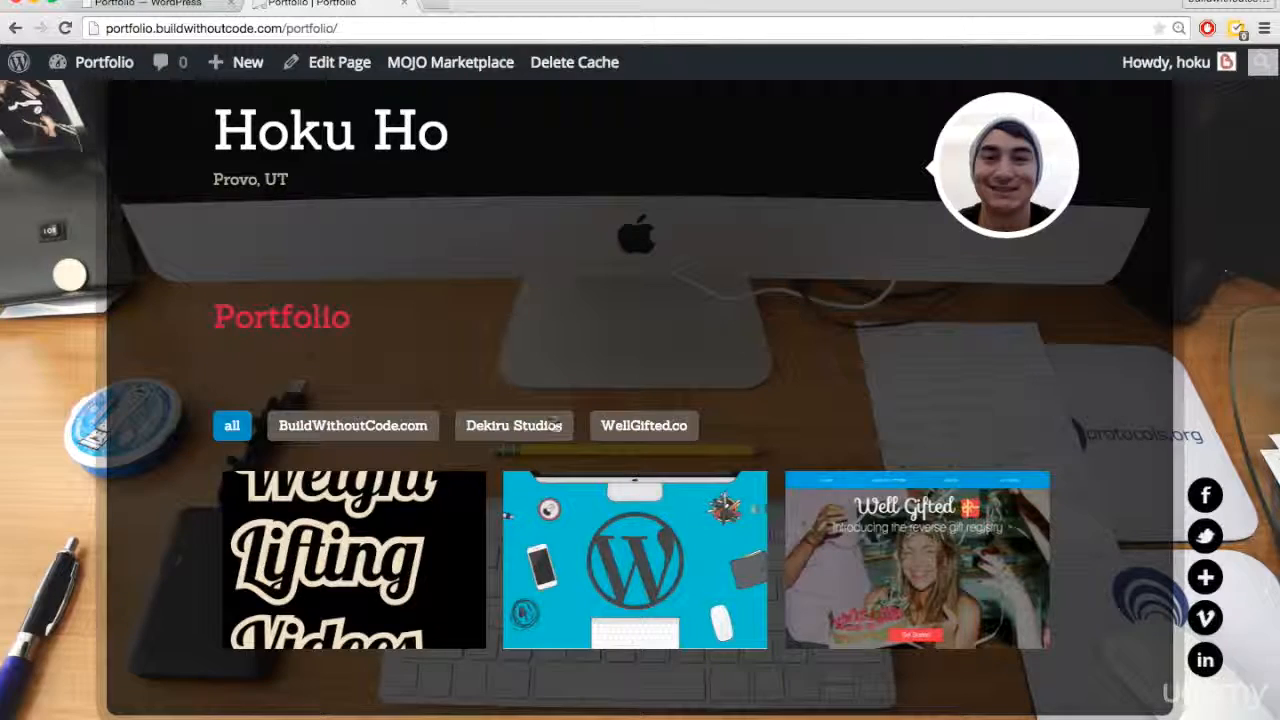
key("ctrl+shift+Tab")
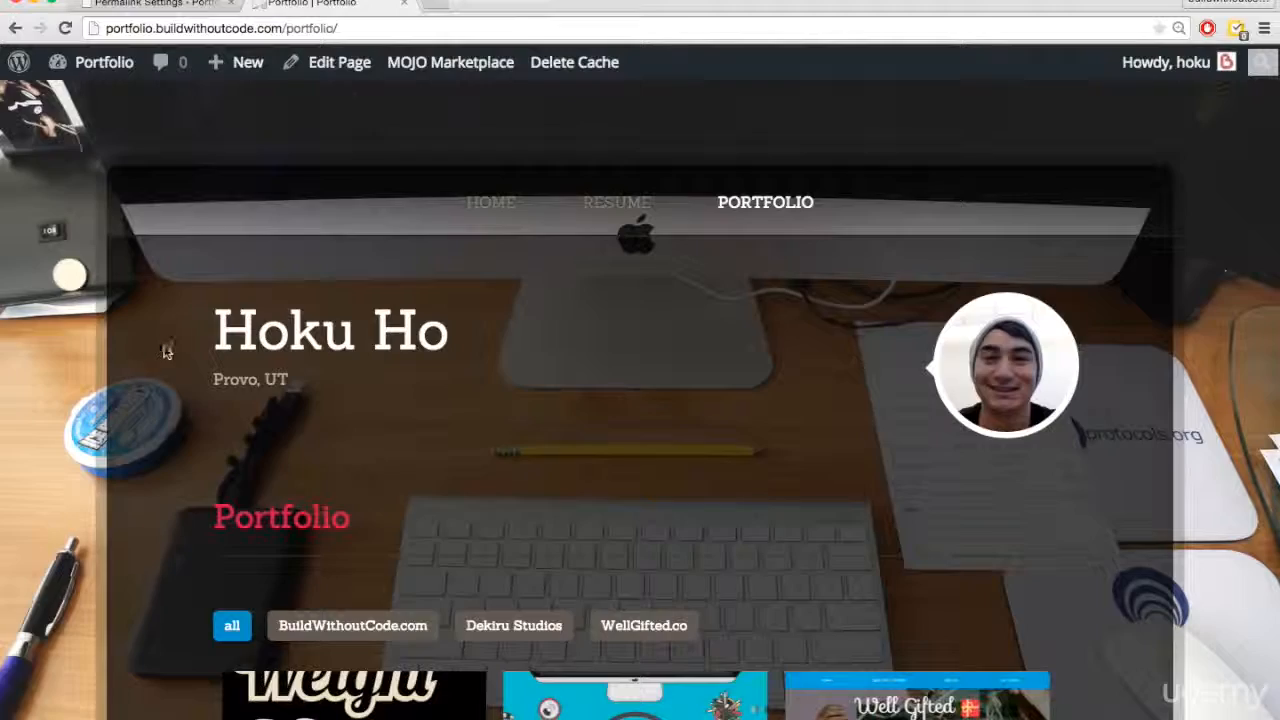
Examine the extended project grid on the live Portfolio page and test the link to its second page
scroll(699, 405, "down", 5)
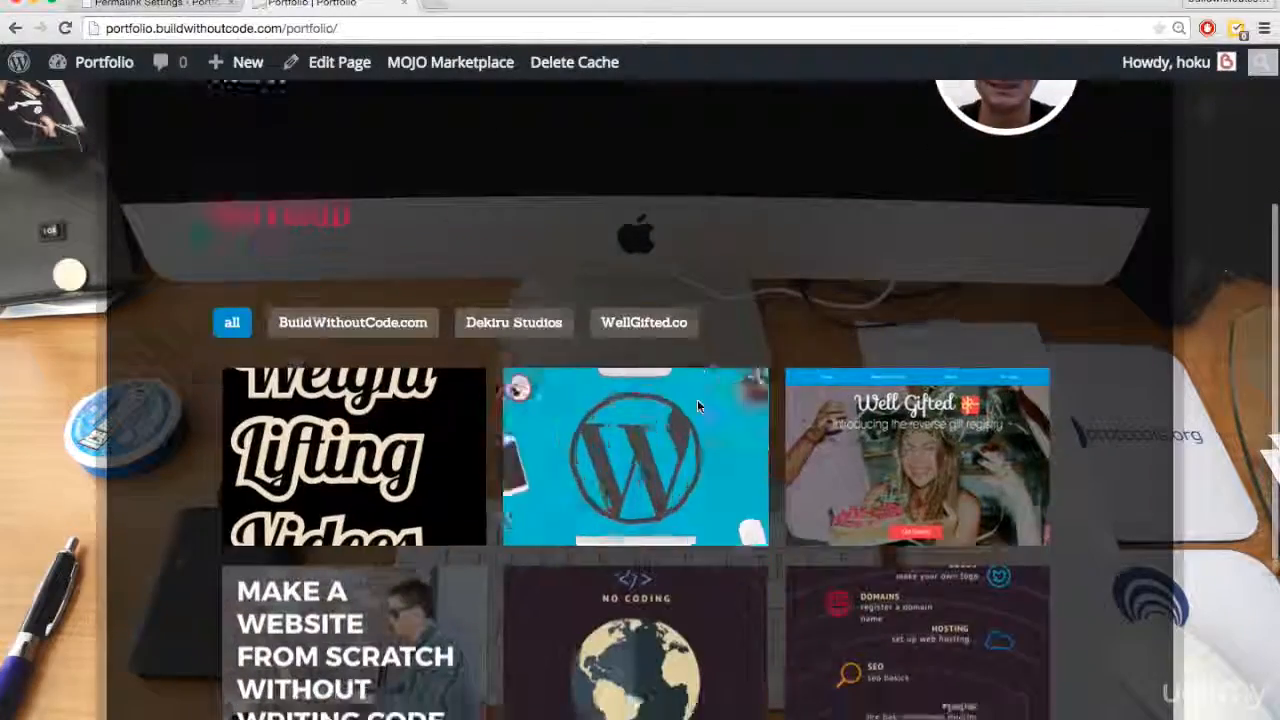
scroll(697, 405, "down", 3)
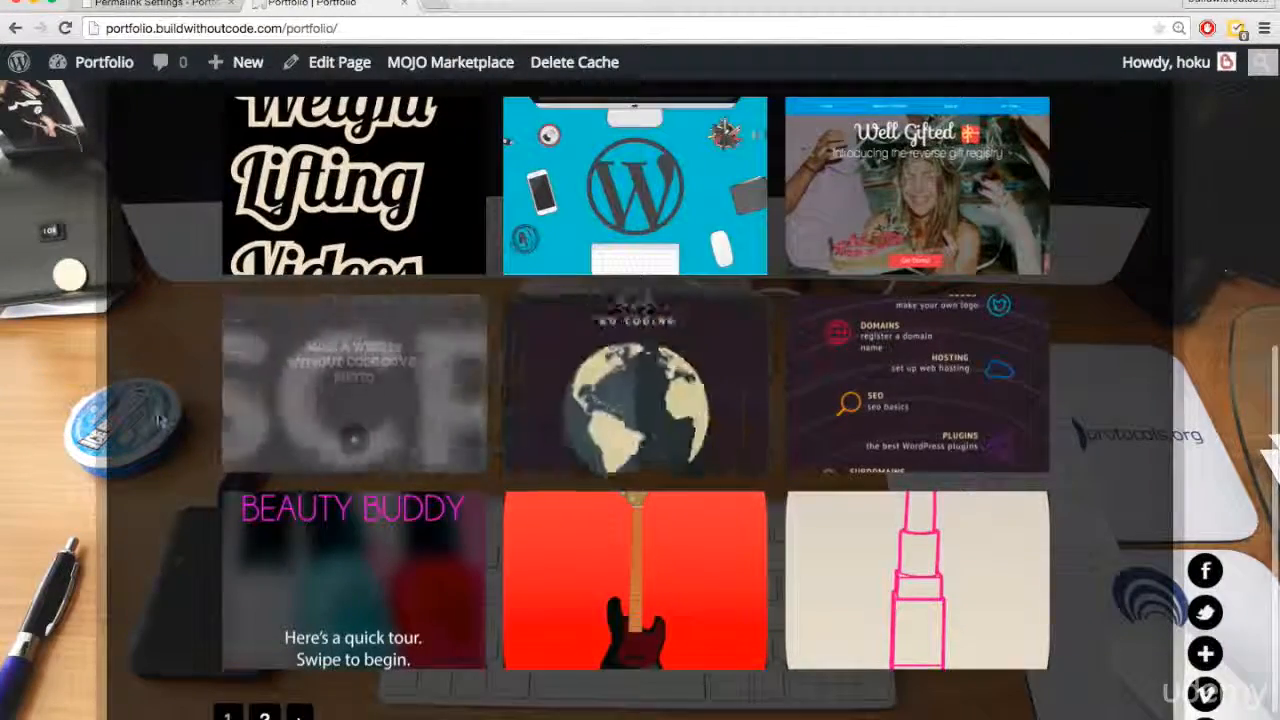
scroll(158, 375, "up", 1)
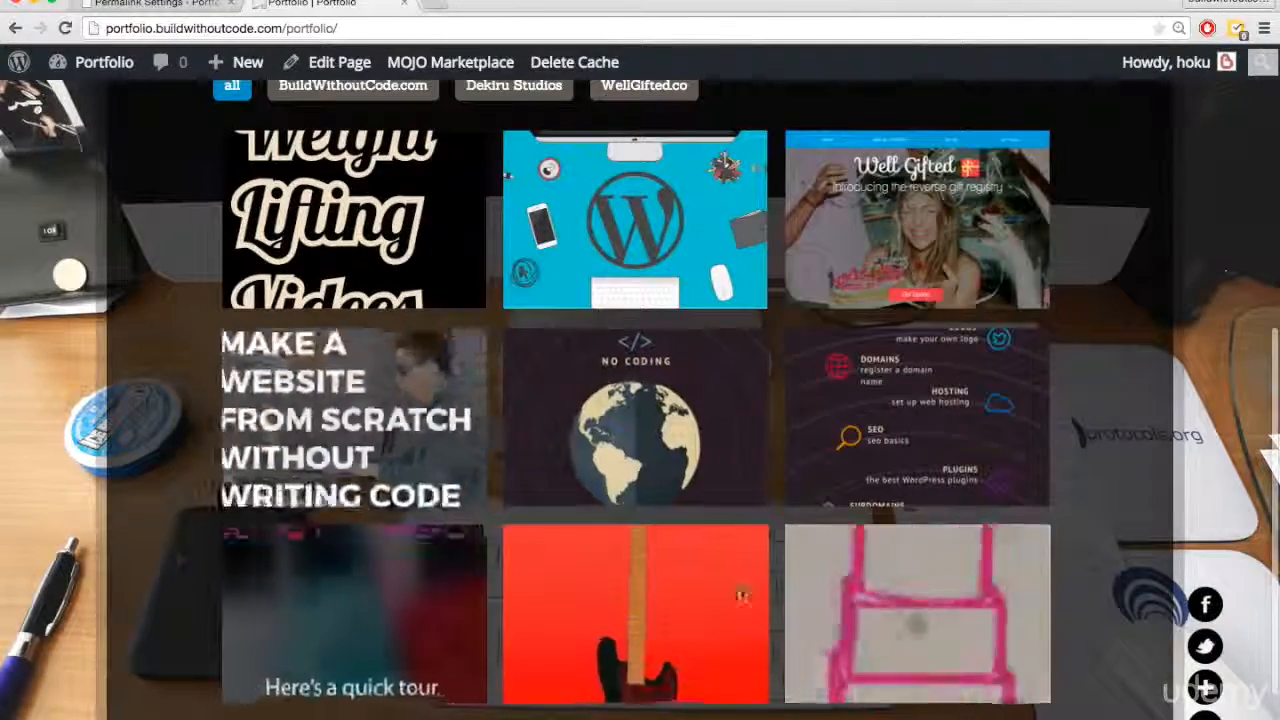
scroll(171, 494, "down", 2)
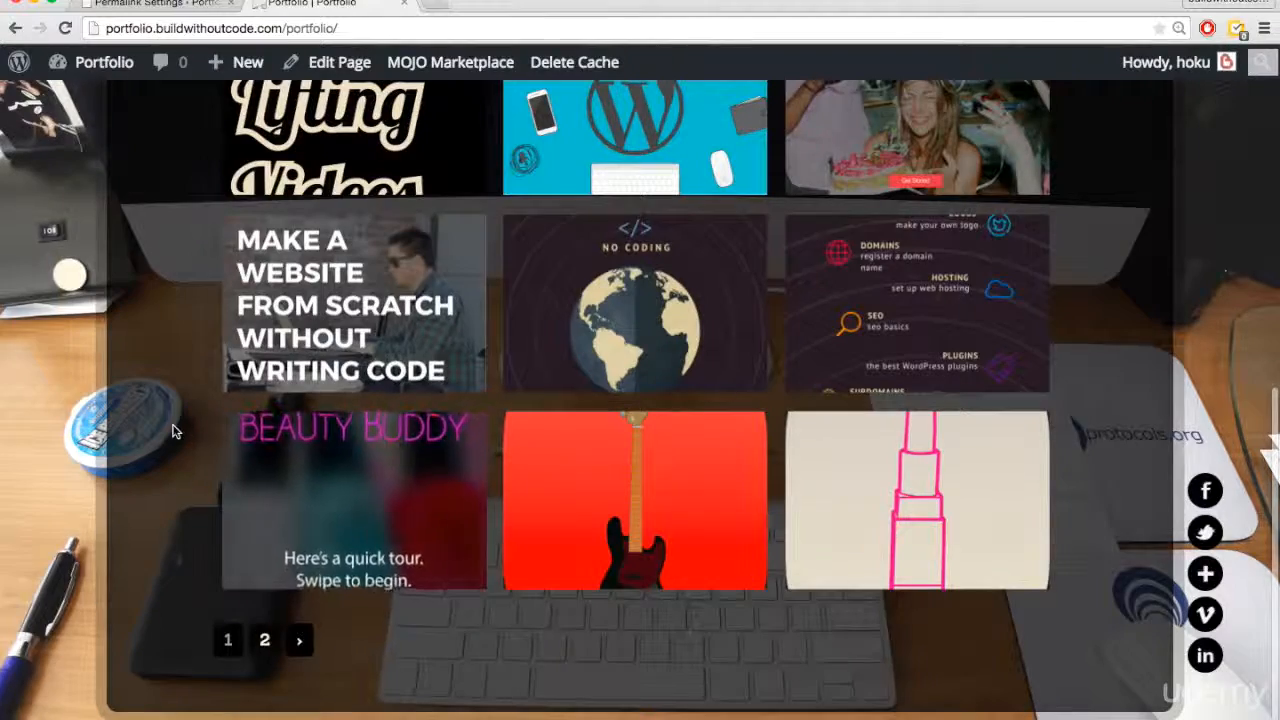
scroll(160, 400, "up", 2)
scroll(135, 348, "up", 1)
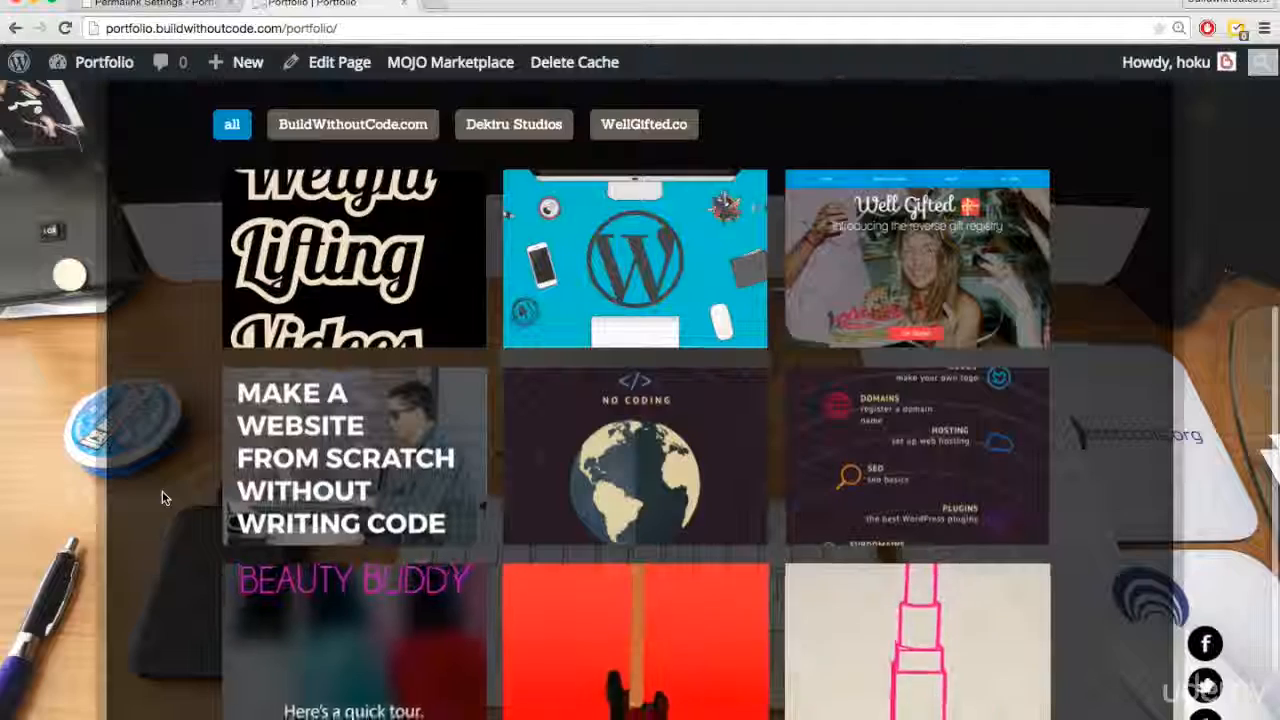
scroll(163, 494, "down", 3)
left_click(265, 641)
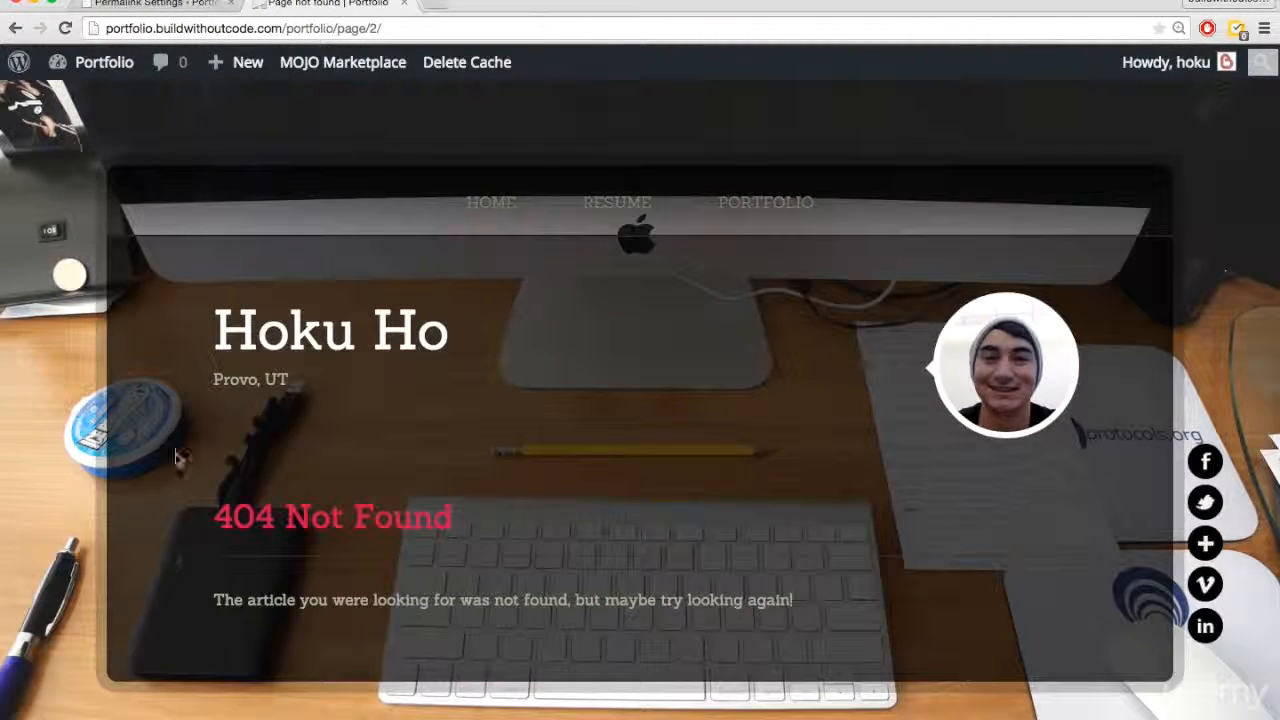
left_click_drag(208, 515, 557, 521)
left_click(557, 521)
left_click_drag(455, 516, 285, 514)
left_click(524, 469)
Set the site's permalink structure to Default in the Permalink Settings and save the changes
left_click(155, 4)
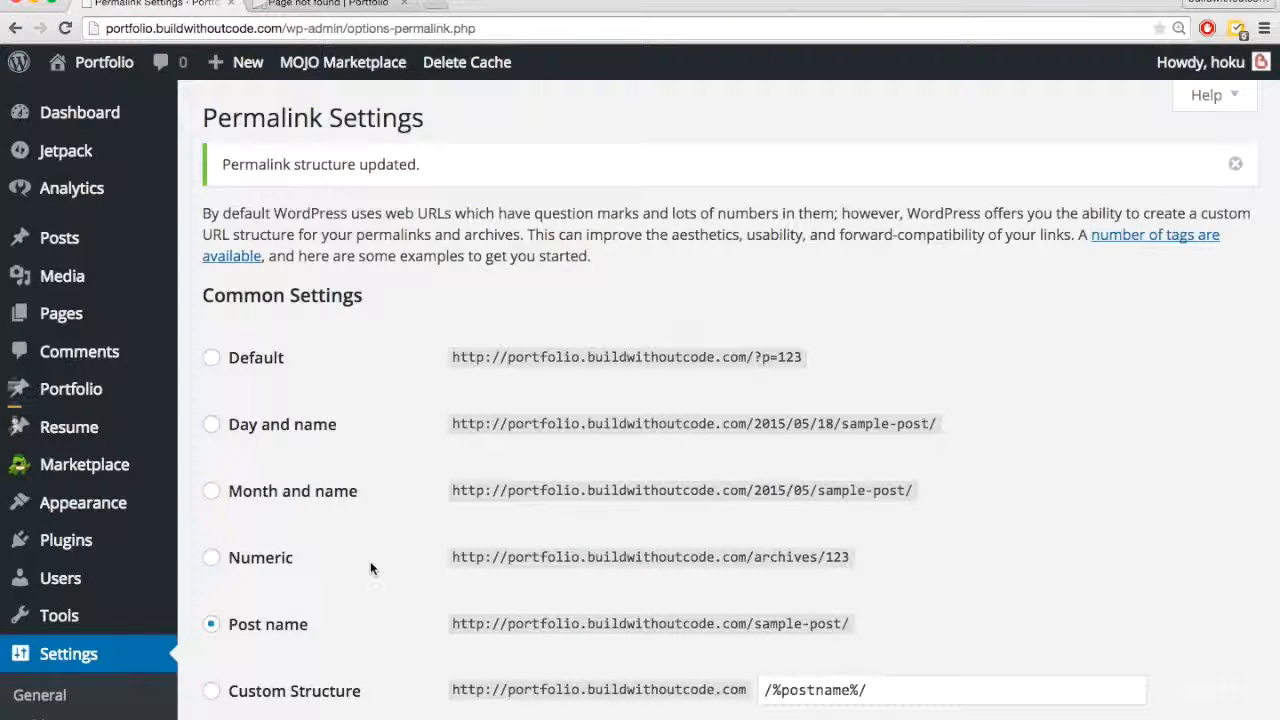
key("ctrl+Tab")
key("ctrl+Tab")
left_click(212, 359)
scroll(214, 400, "down", 5)
left_click(260, 641)
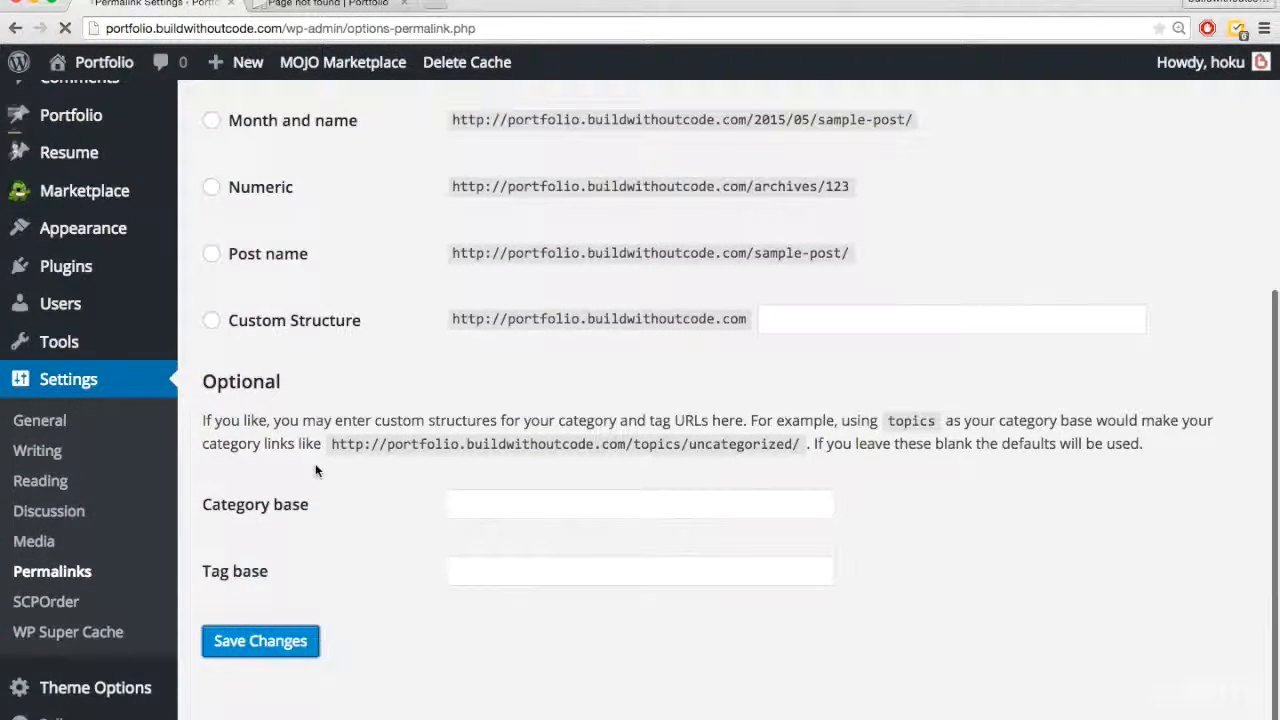
Reload the live Portfolio page by way of the site's Home page and test the link to its second page
key("ctrl+Tab")
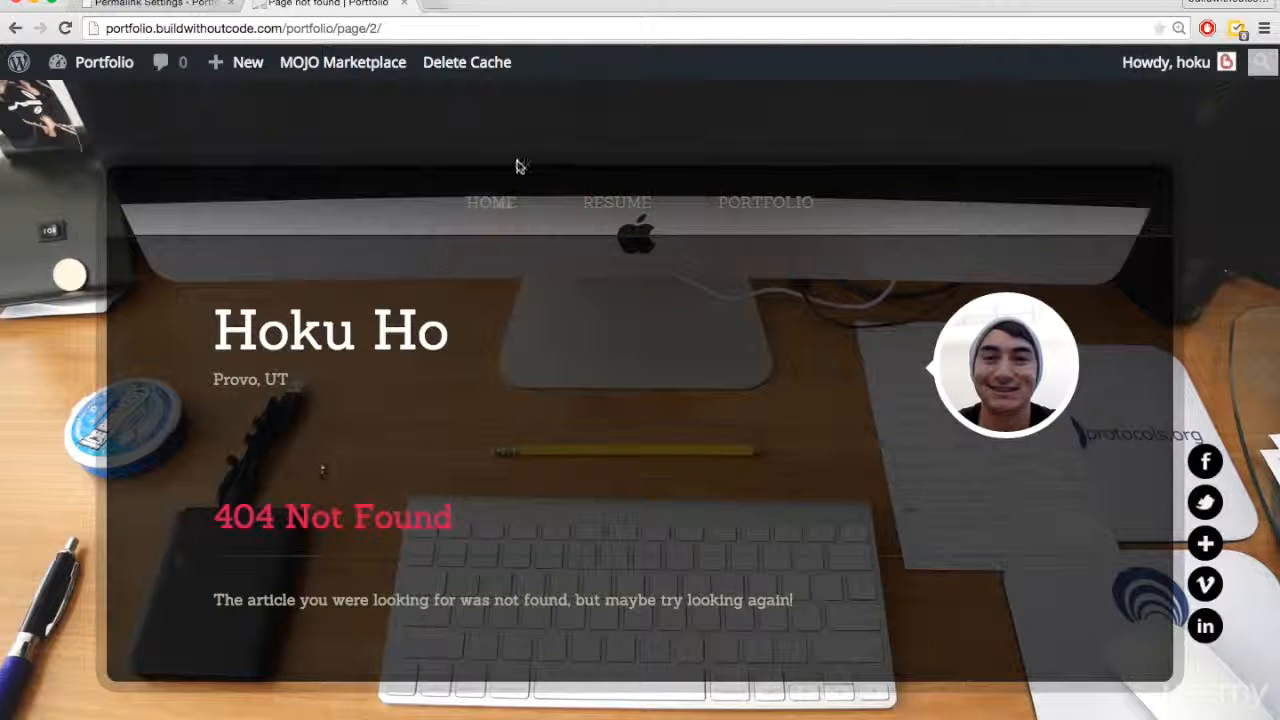
left_click(503, 205)
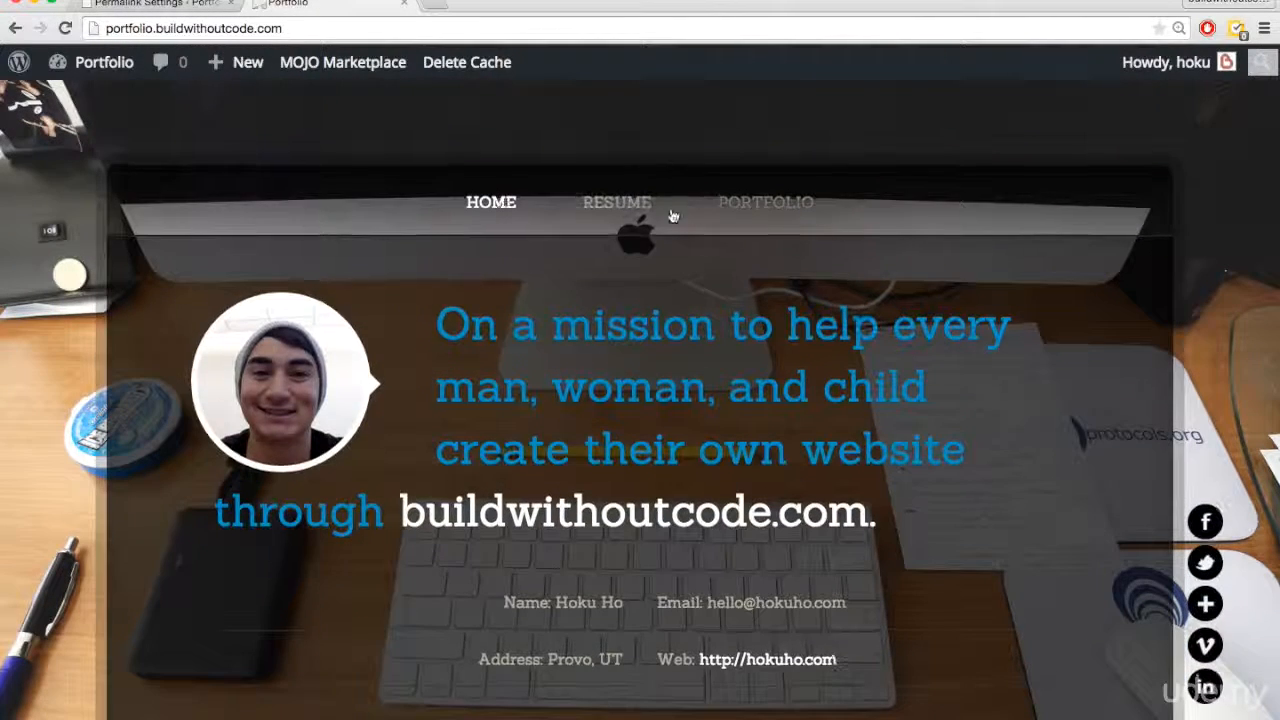
left_click(757, 204)
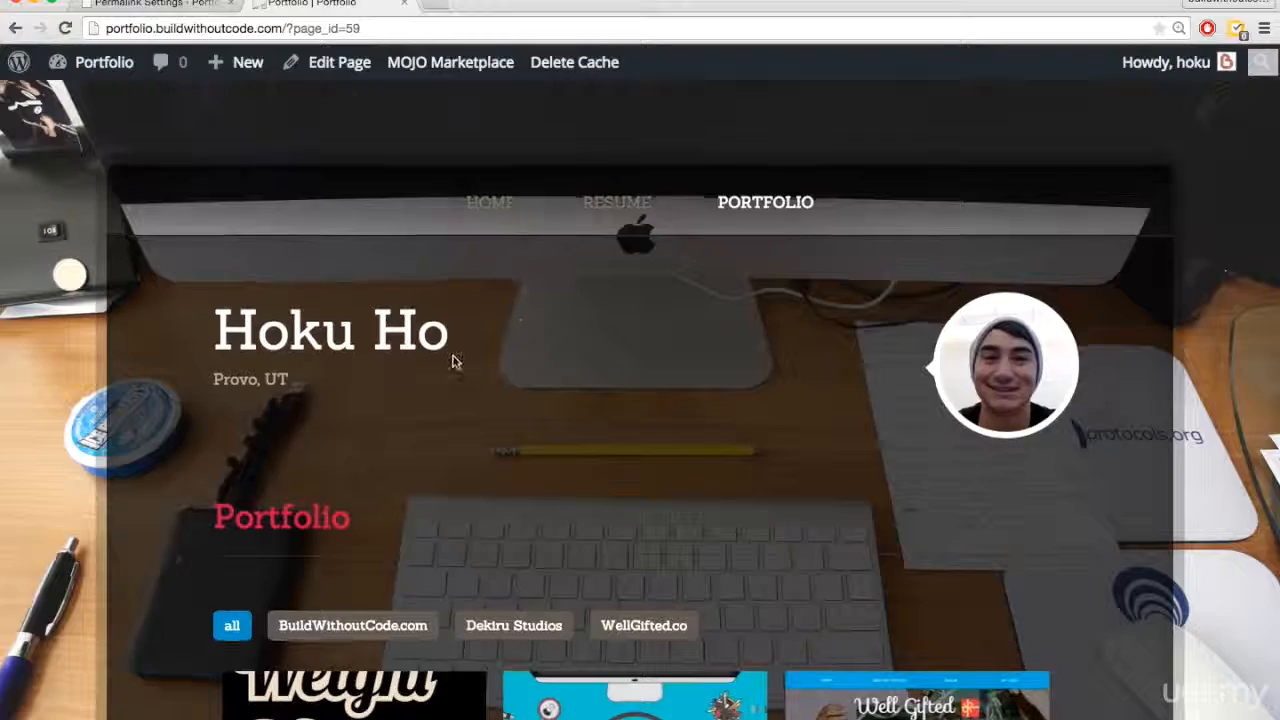
scroll(453, 362, "down", 5)
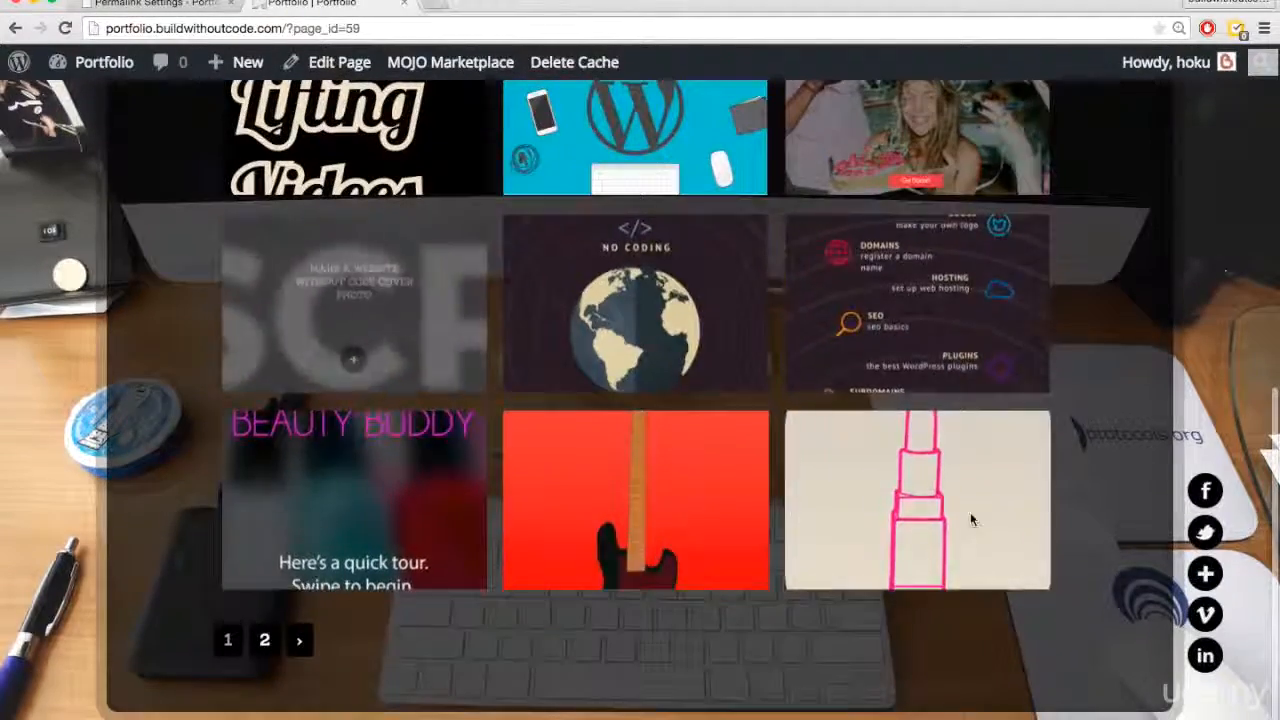
left_click(265, 640)
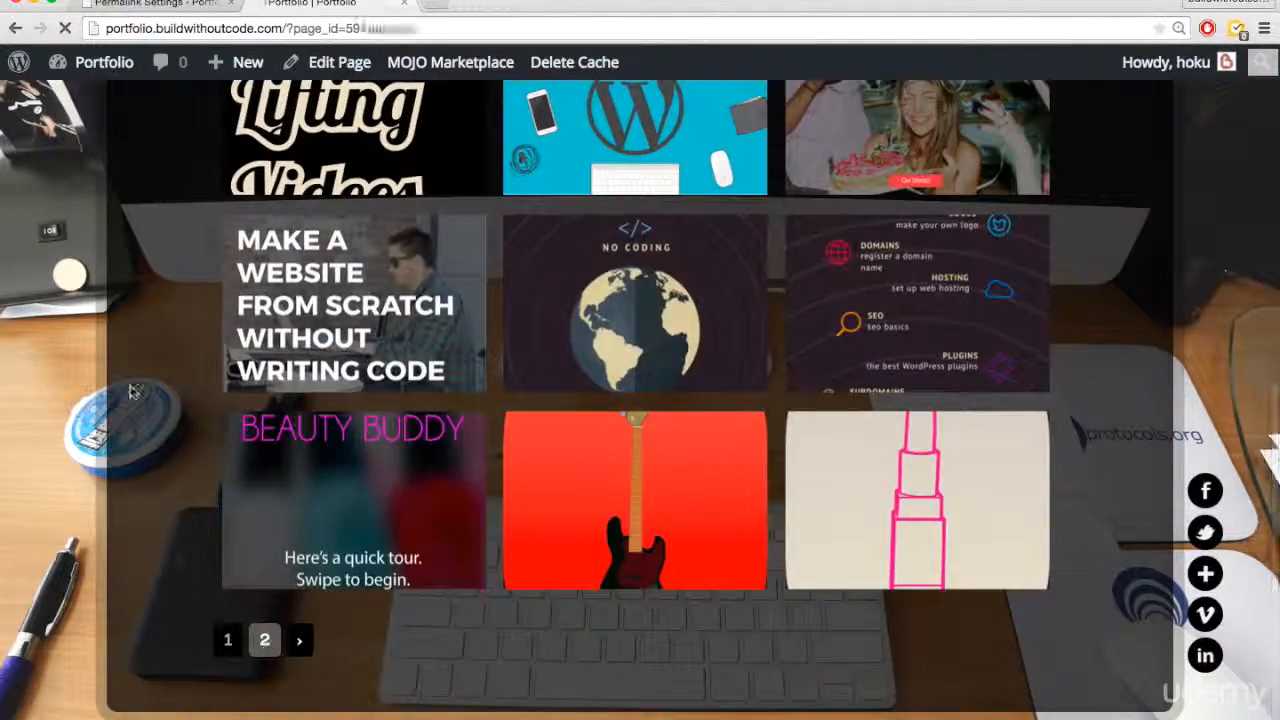
scroll(120, 378, "down", 3)
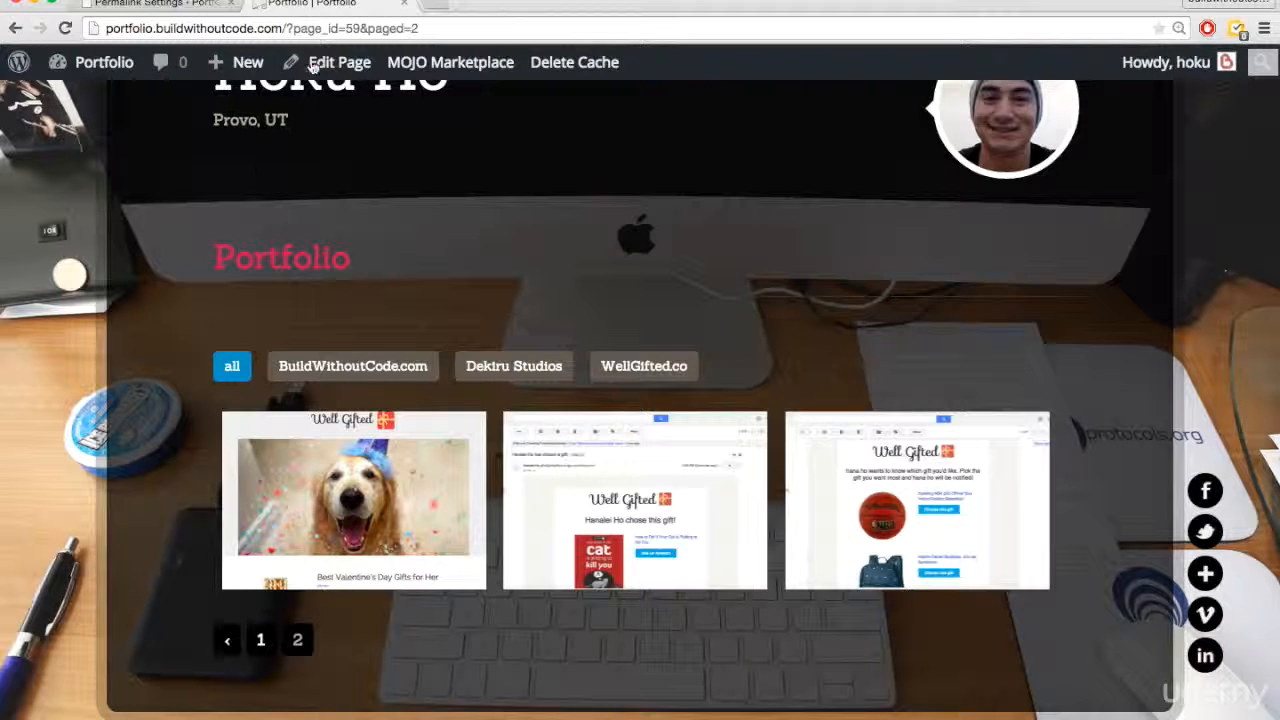
Inspect the web address of the Portfolio's second page and return to the first page
left_click(323, 29)
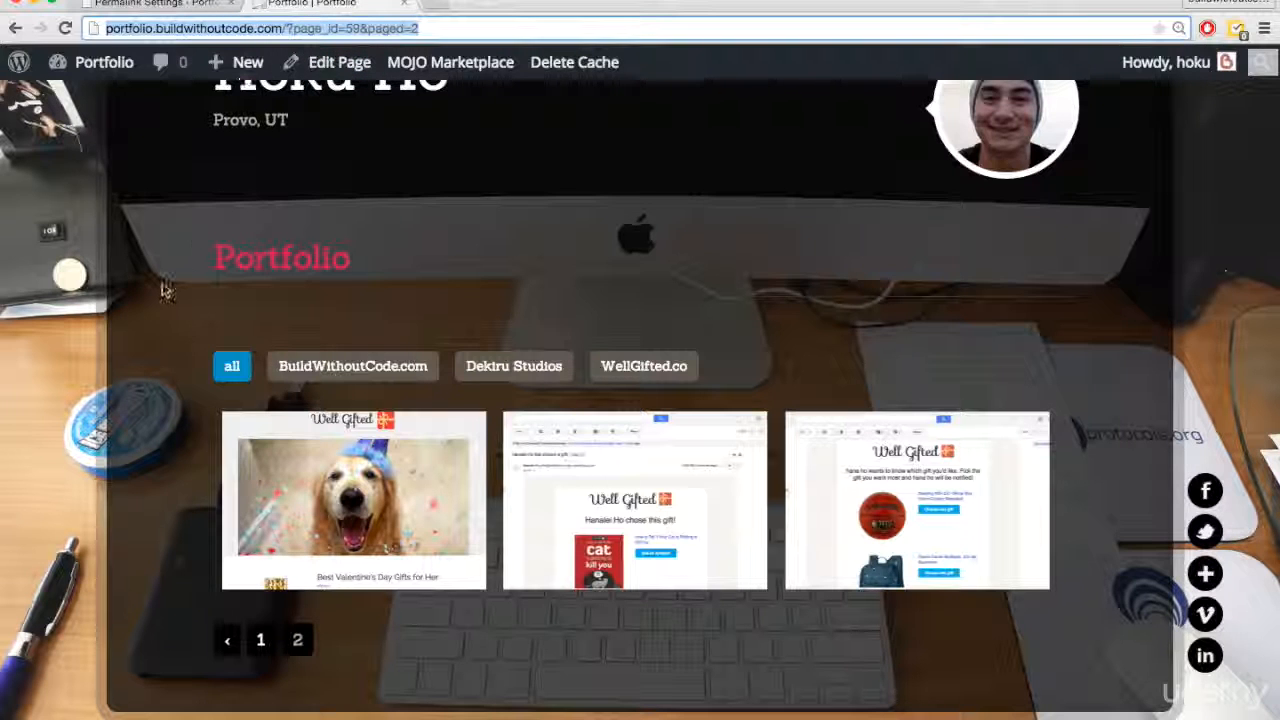
left_click(165, 312)
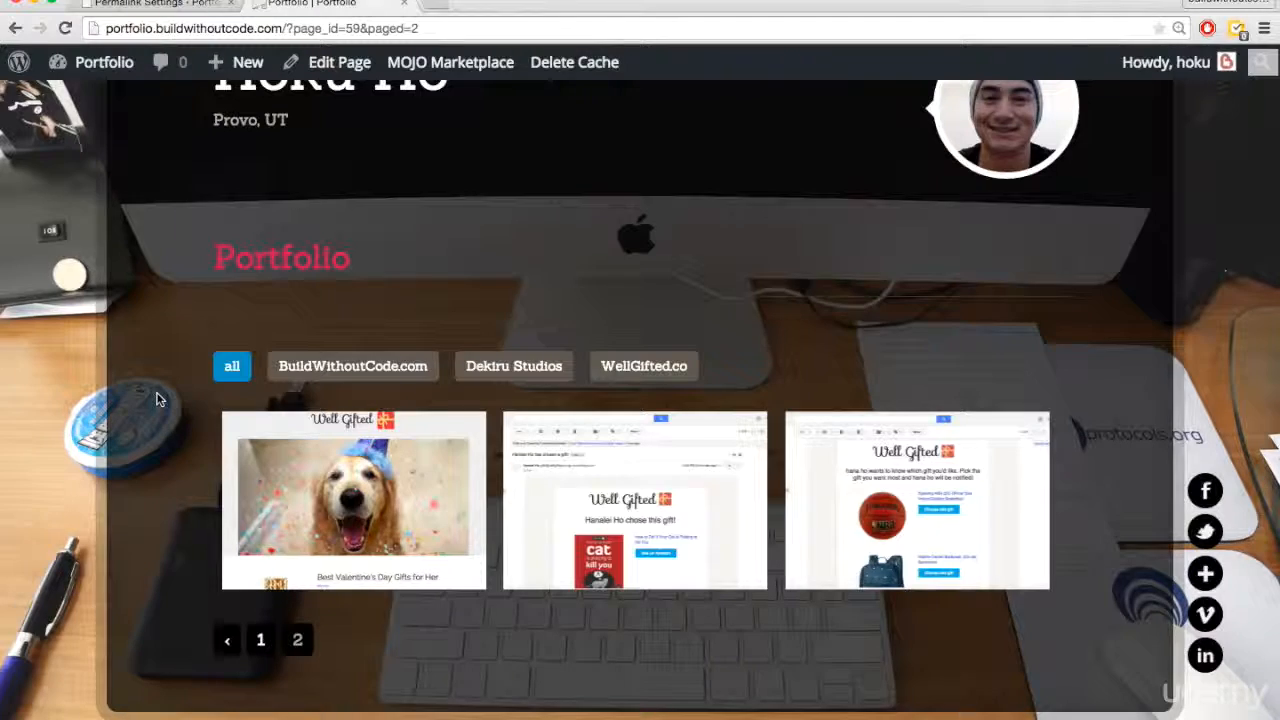
scroll(157, 400, "up", 2)
left_click(261, 702)
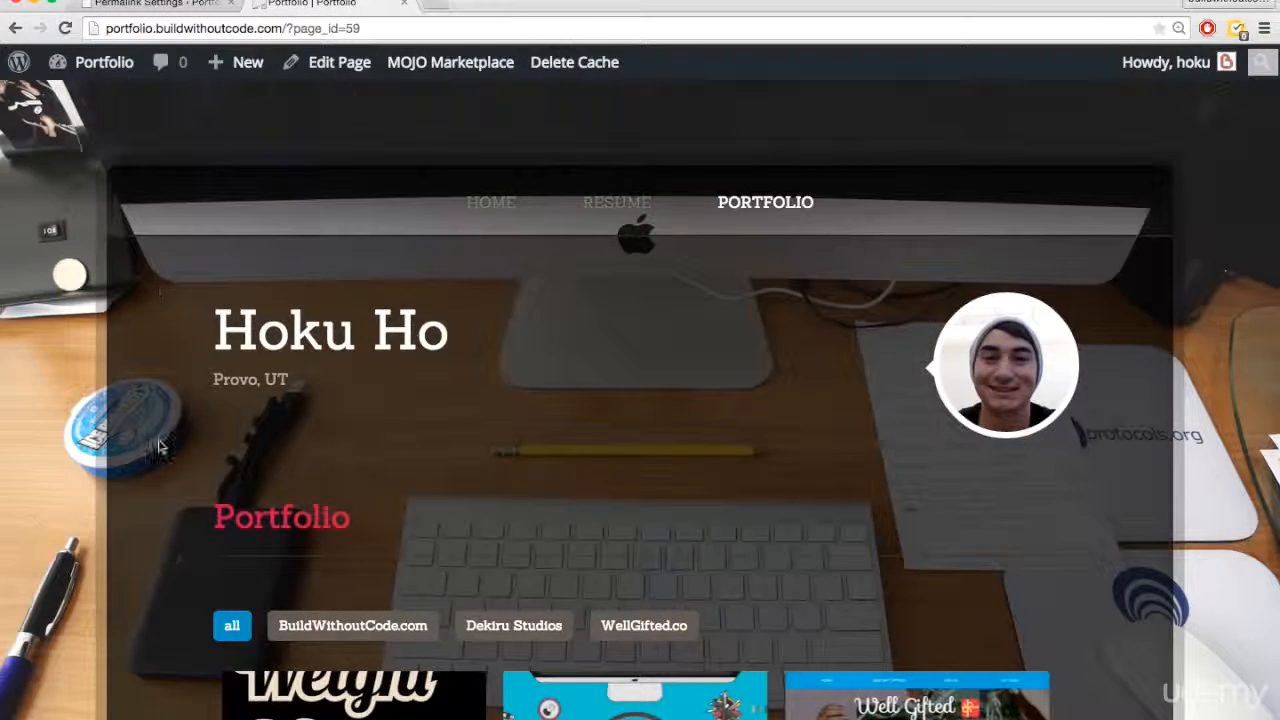
Examine the first Portfolio page's grid, page links and web address alongside the site's Permalink Settings
scroll(157, 447, "down", 7)
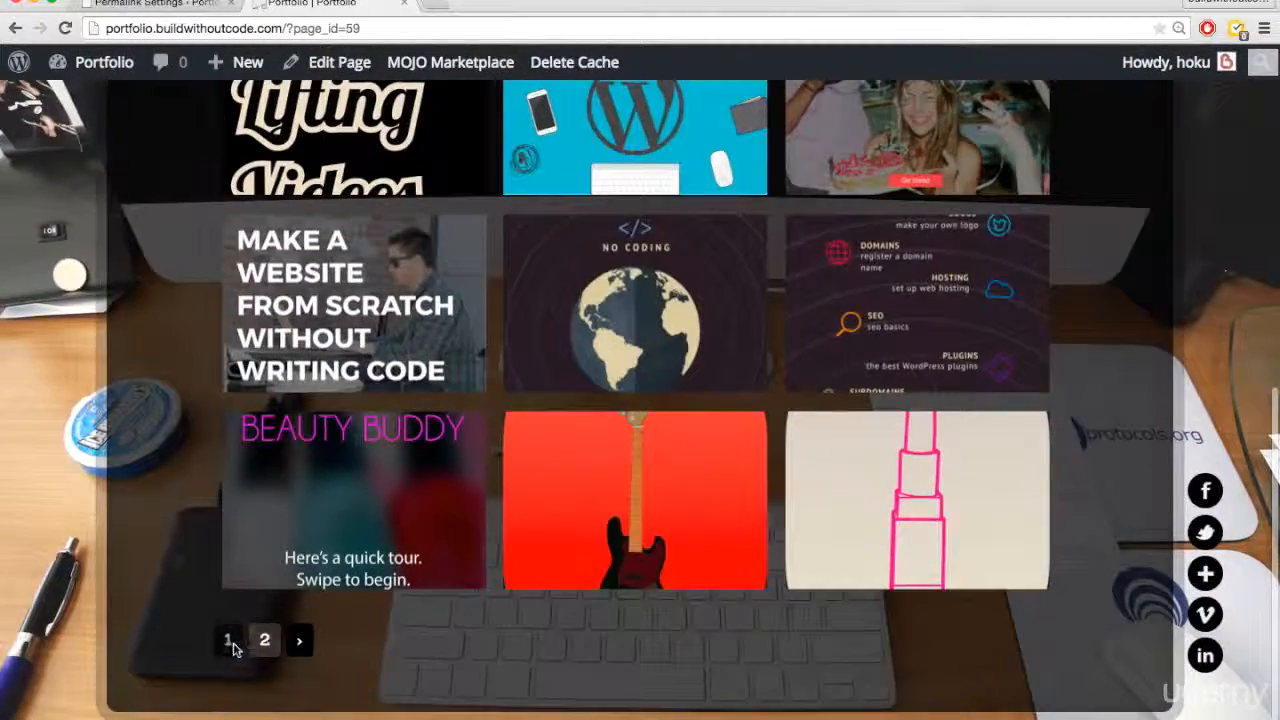
scroll(178, 474, "up", 2)
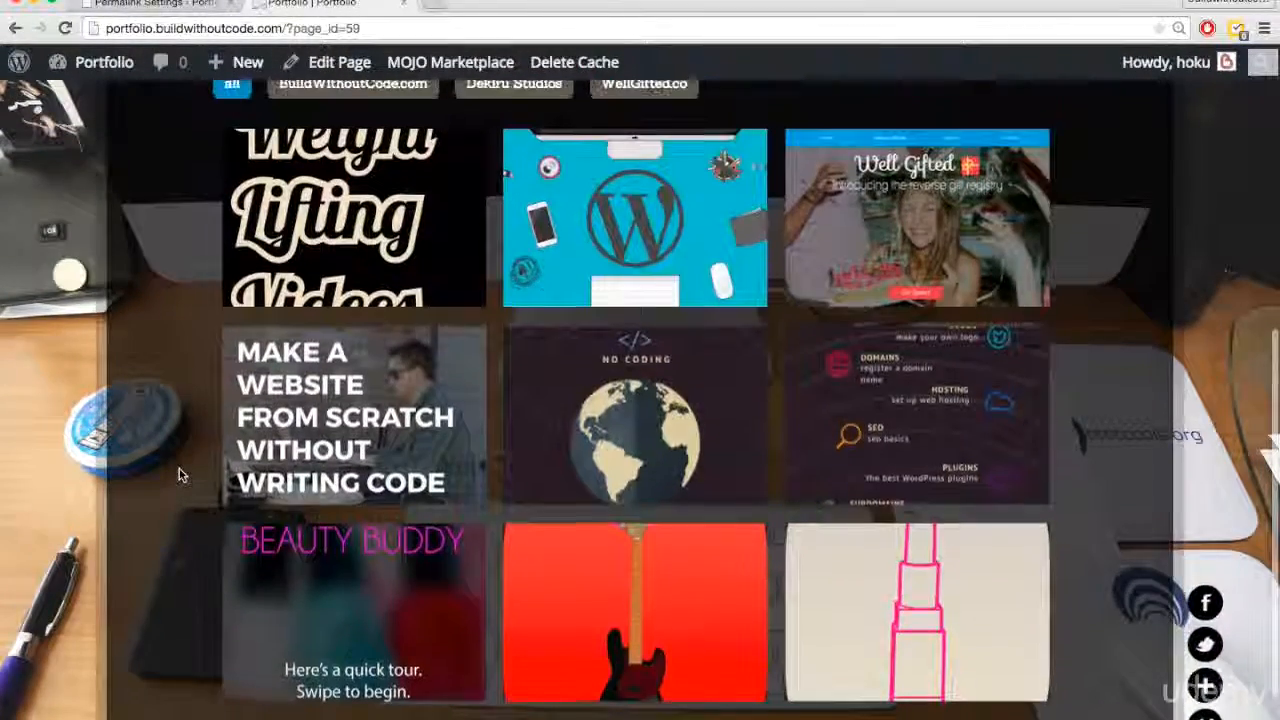
scroll(178, 474, "up", 2)
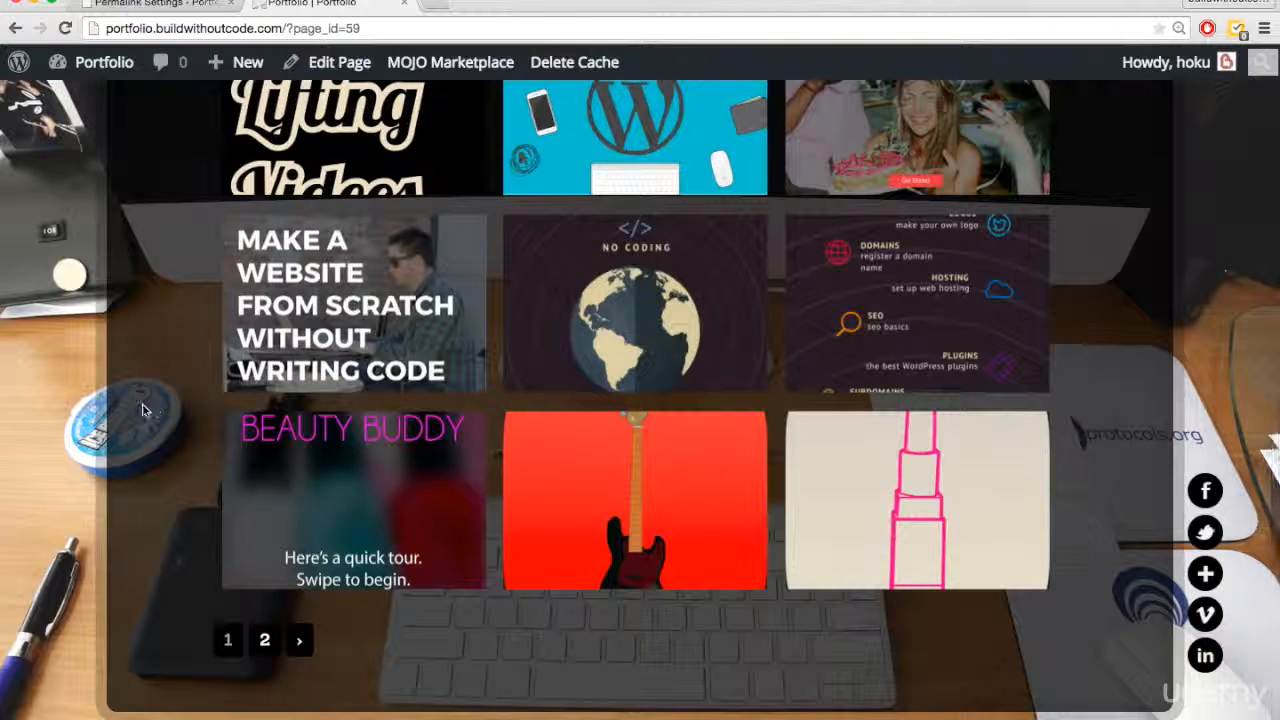
key("ctrl+shift+Tab")
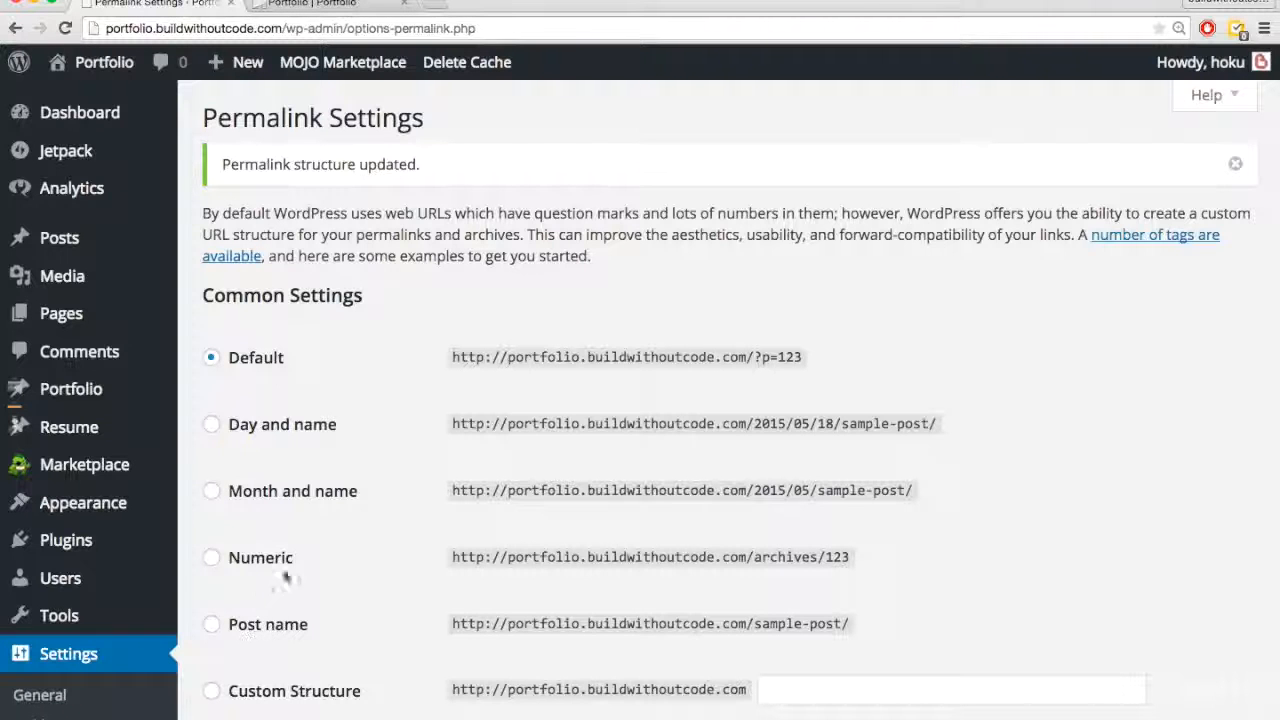
left_click(345, 5)
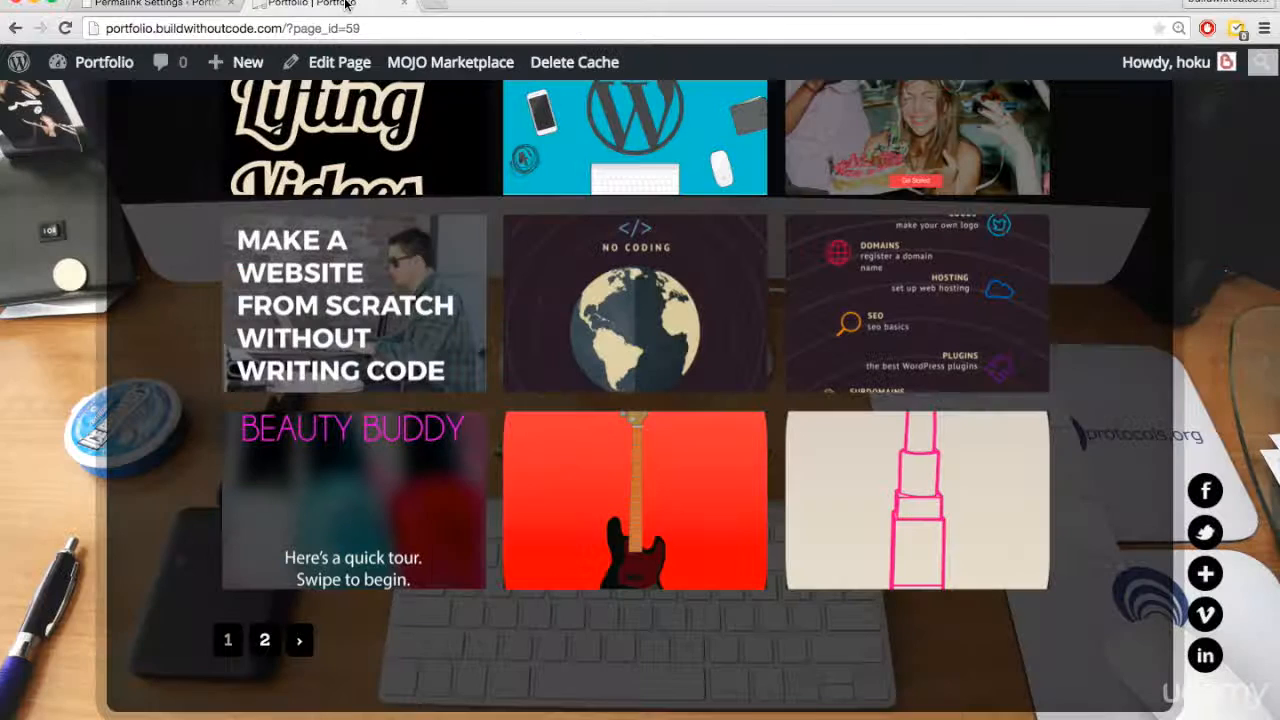
left_click(338, 28)
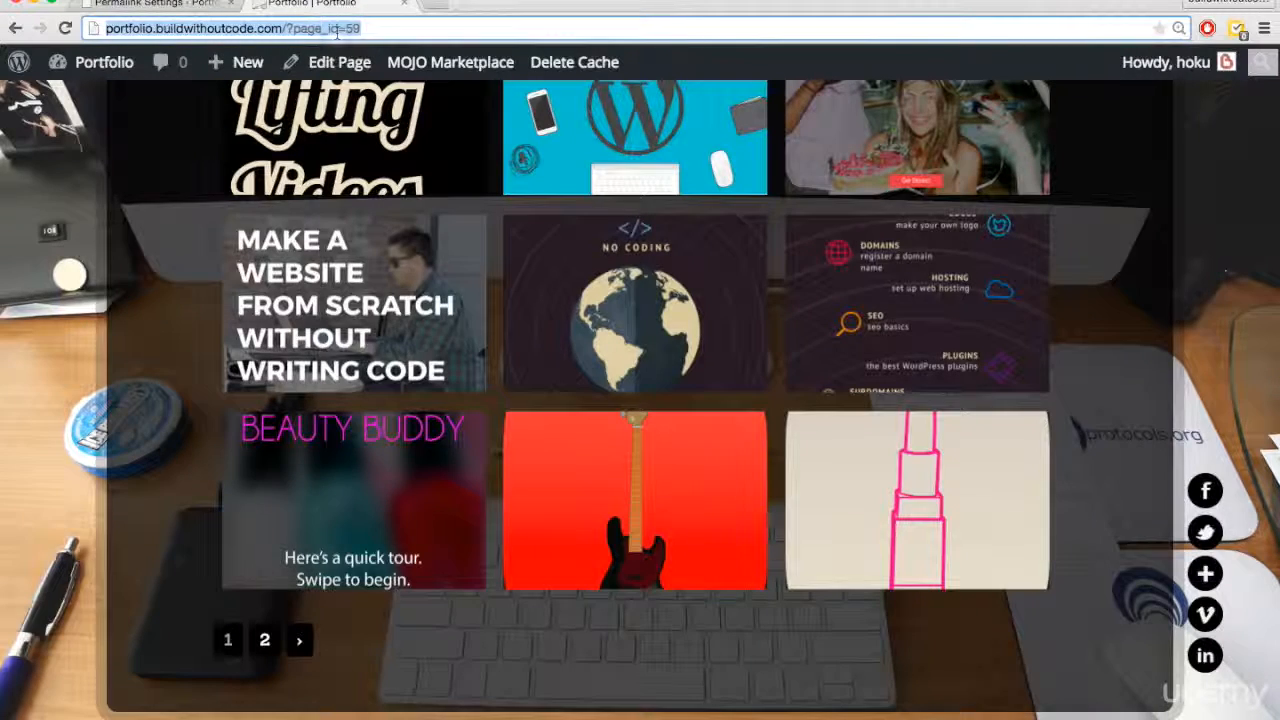
left_click(149, 270)
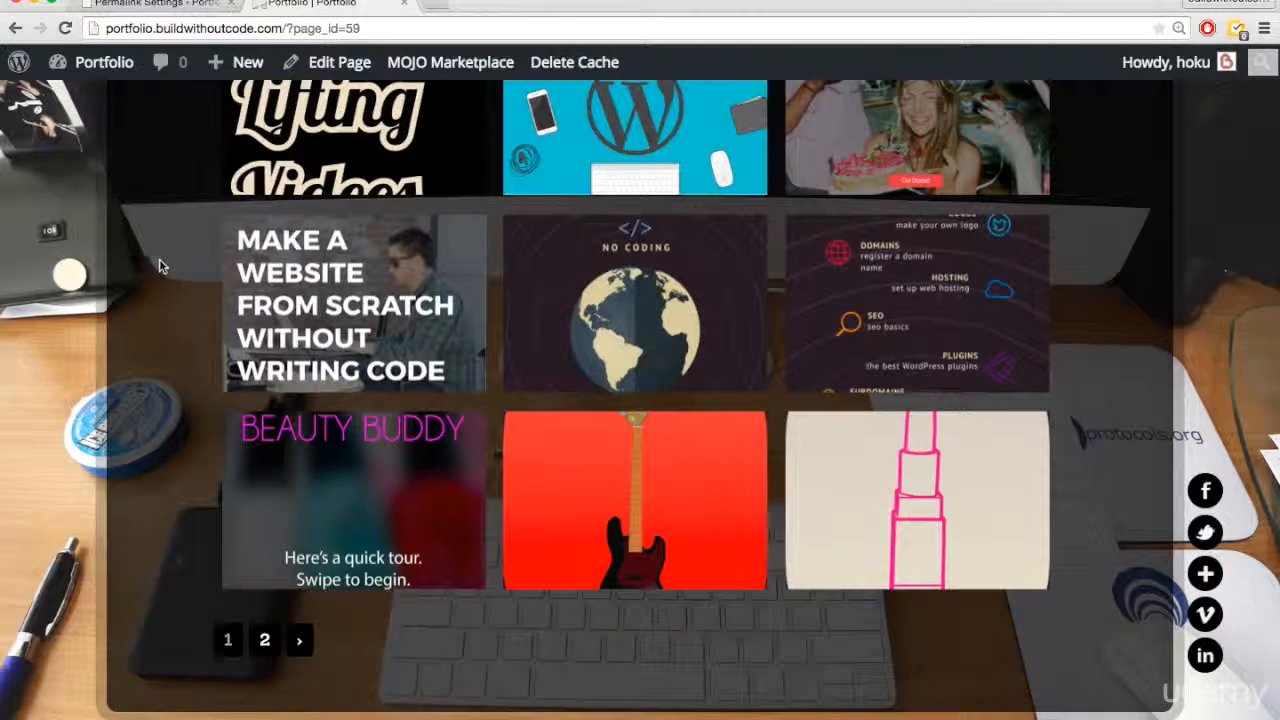
scroll(159, 265, "up", 1)
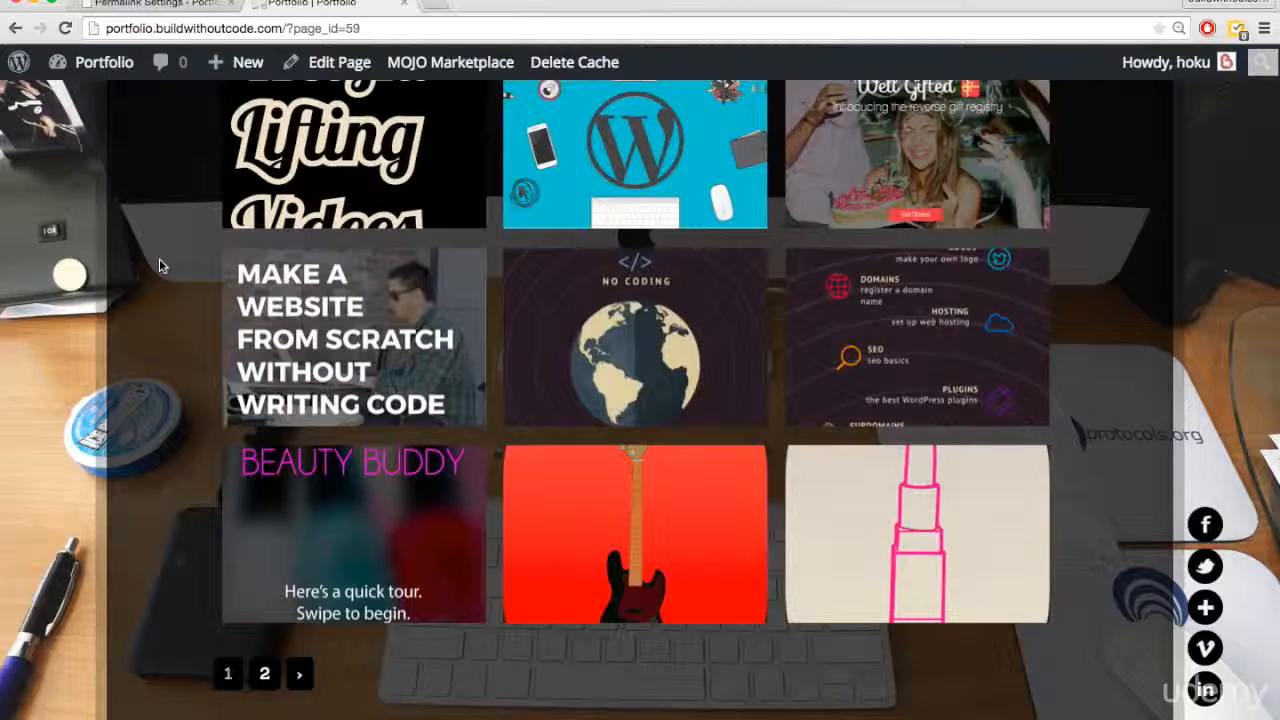
scroll(159, 265, "up", 8)
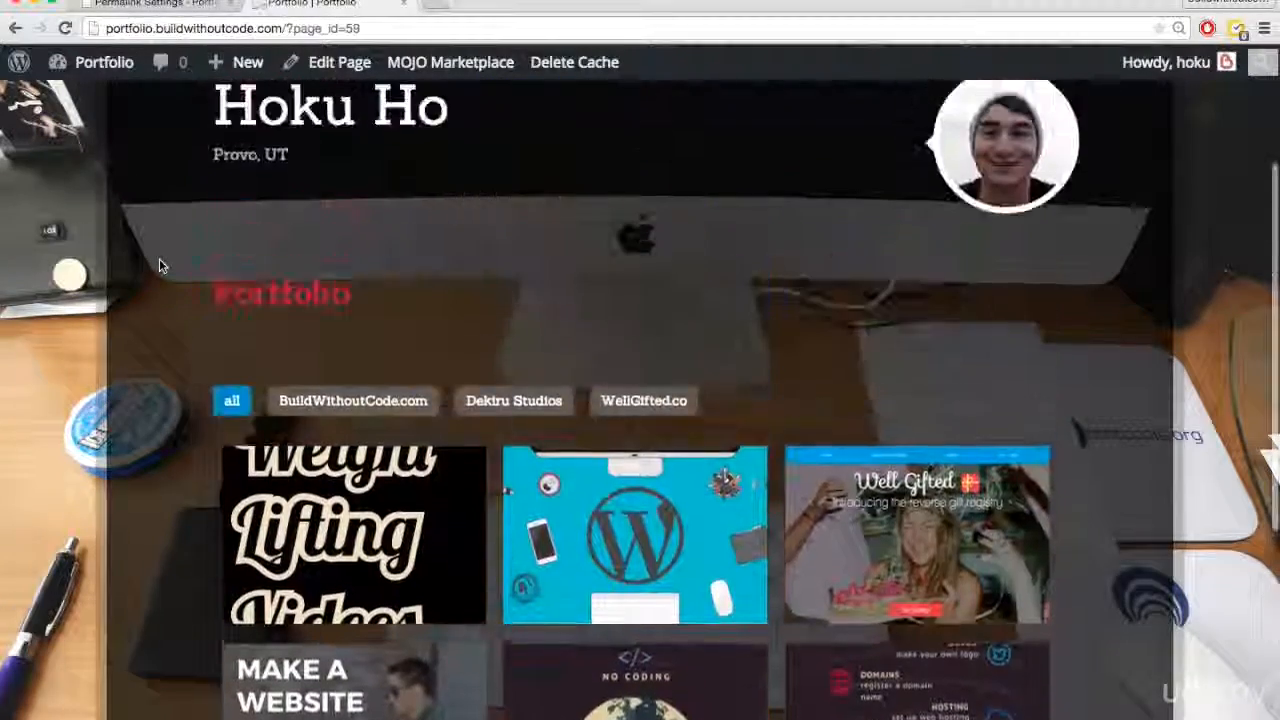
scroll(159, 265, "down", 5)
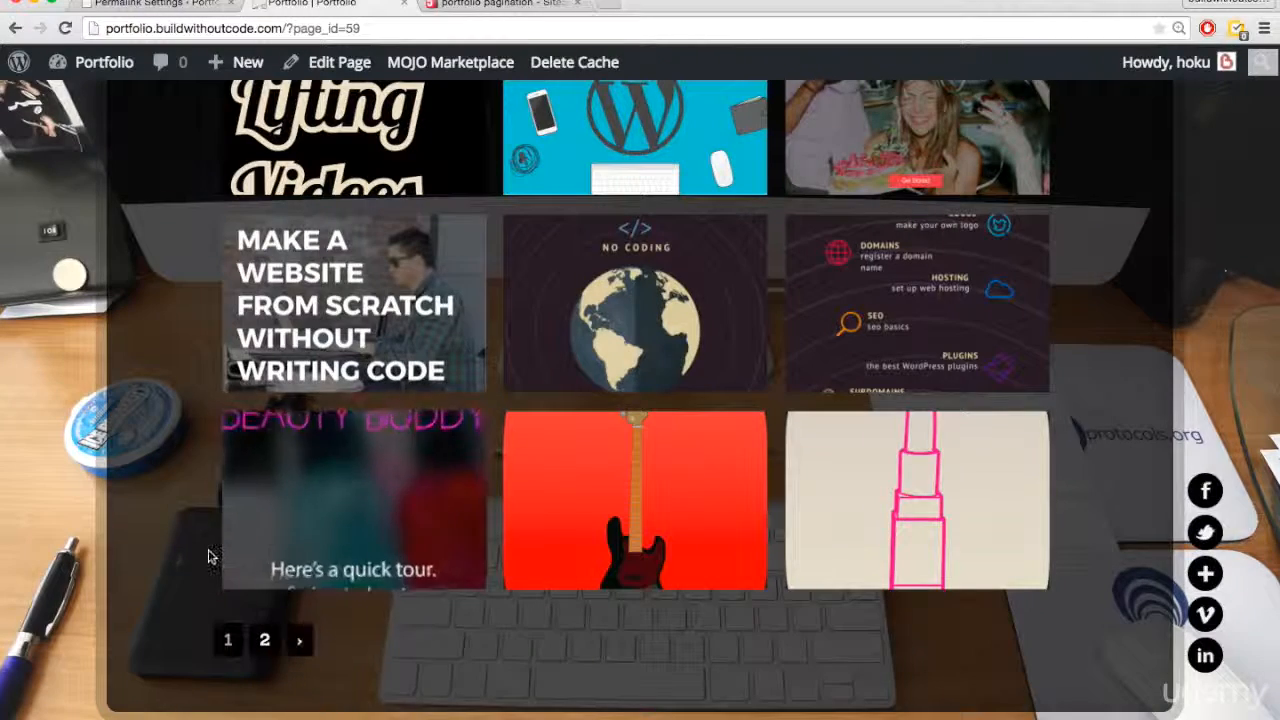
scroll(157, 511, "up", 1)
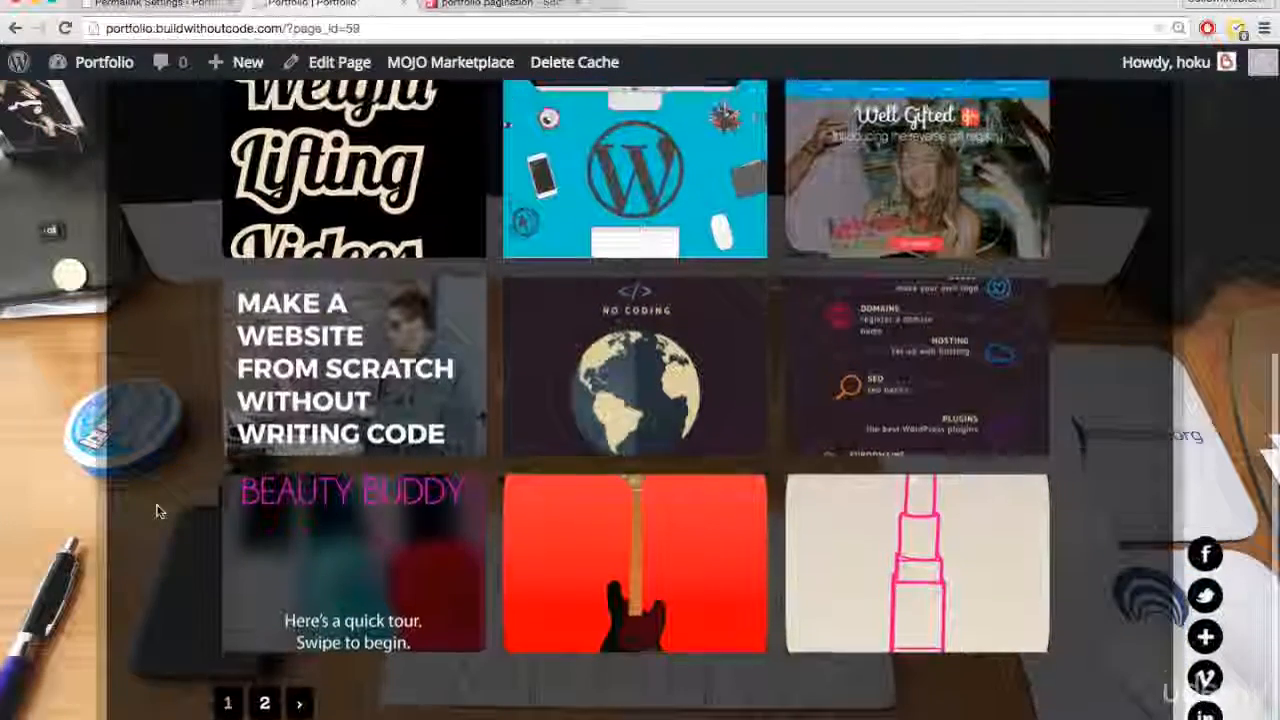
Open the Veecard theme's Showcase Page Template (page-temp-showcase.php) in the WordPress theme editor
key("ctrl+shift+Tab")
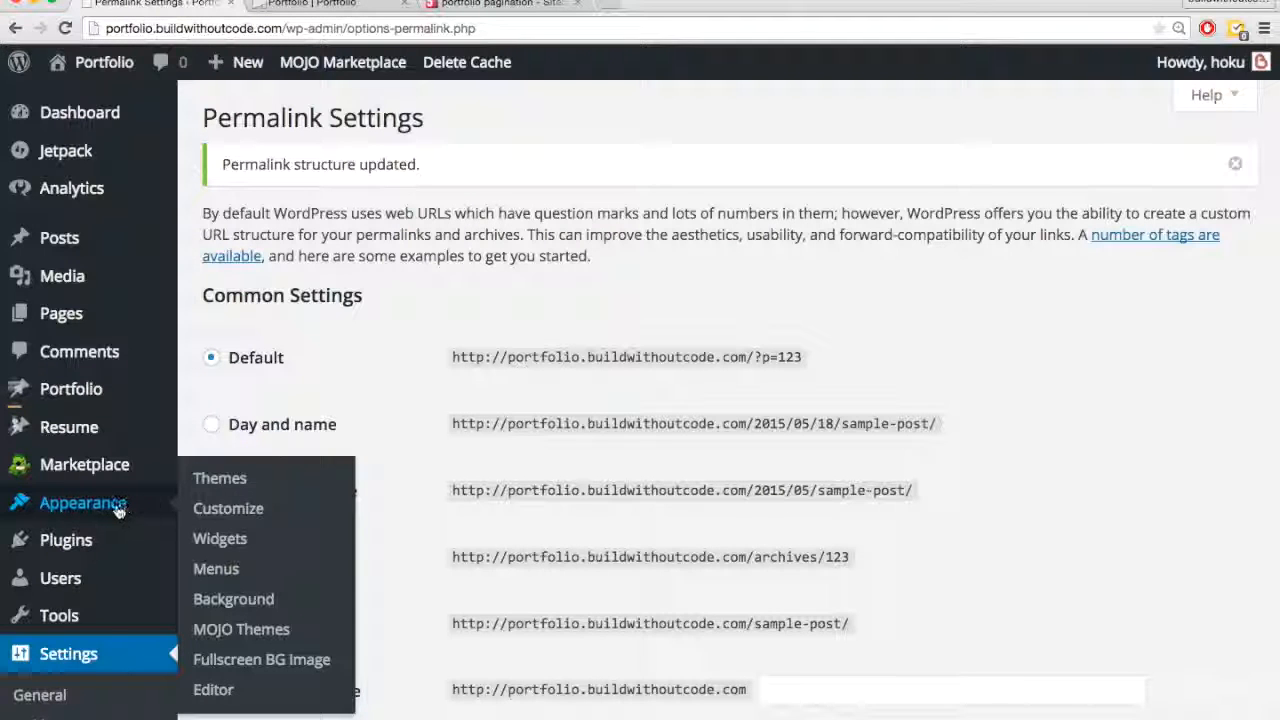
left_click(213, 691)
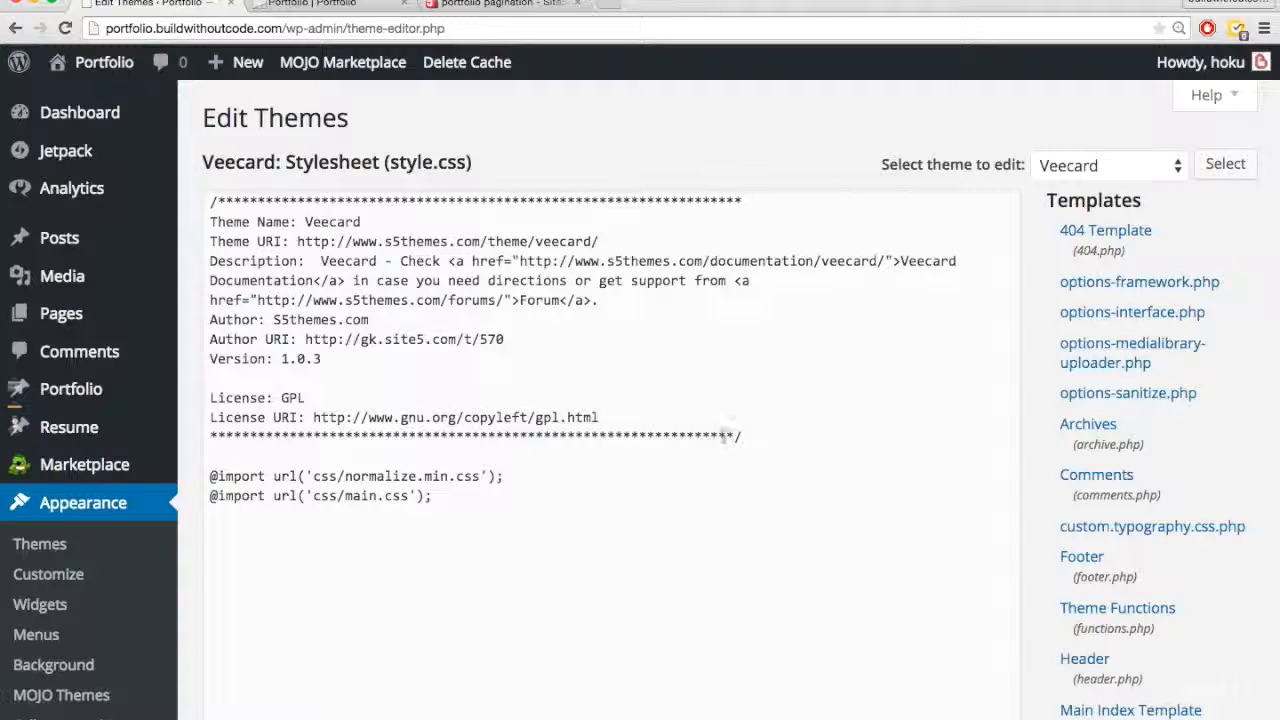
scroll(1036, 403, "down", 1)
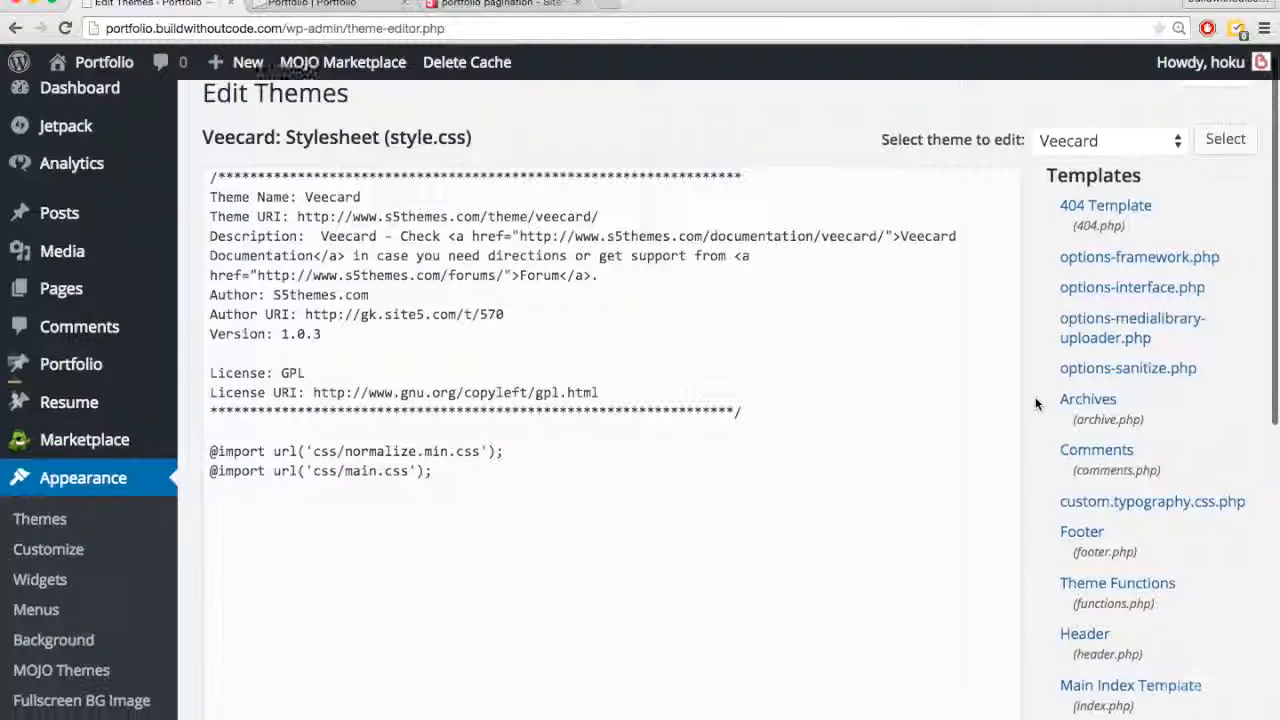
scroll(1036, 403, "down", 5)
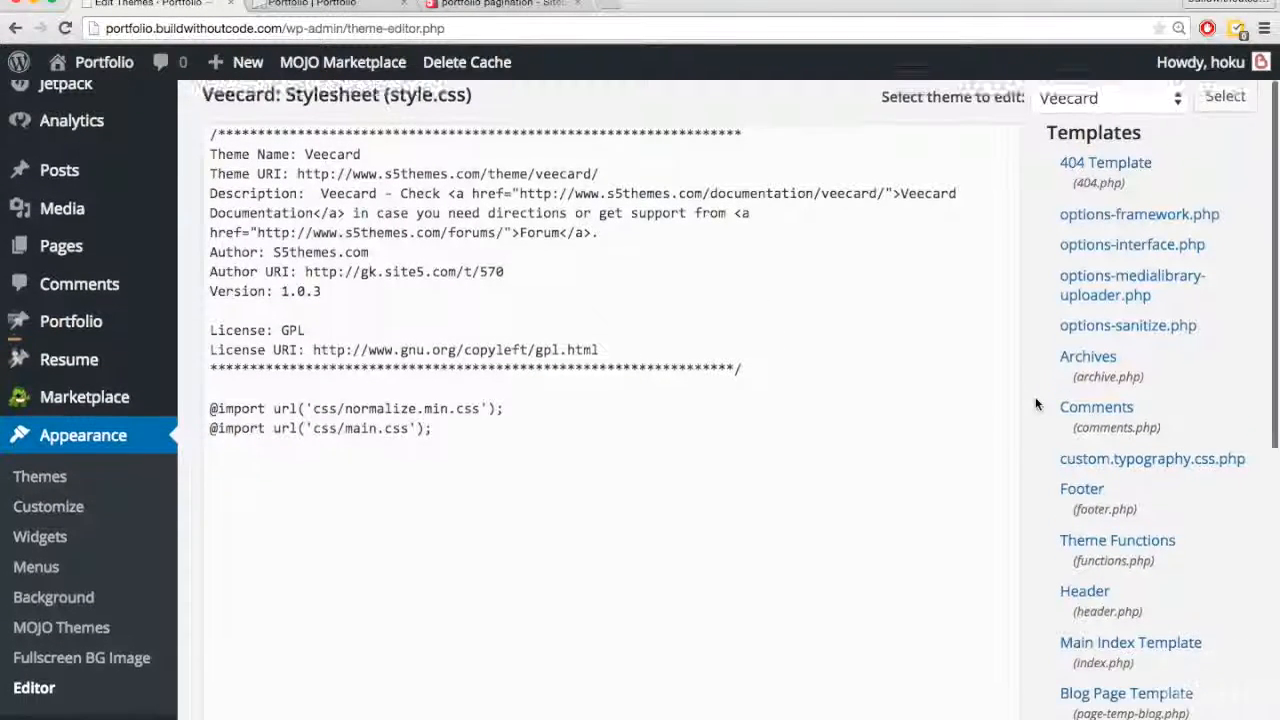
scroll(1036, 403, "down", 5)
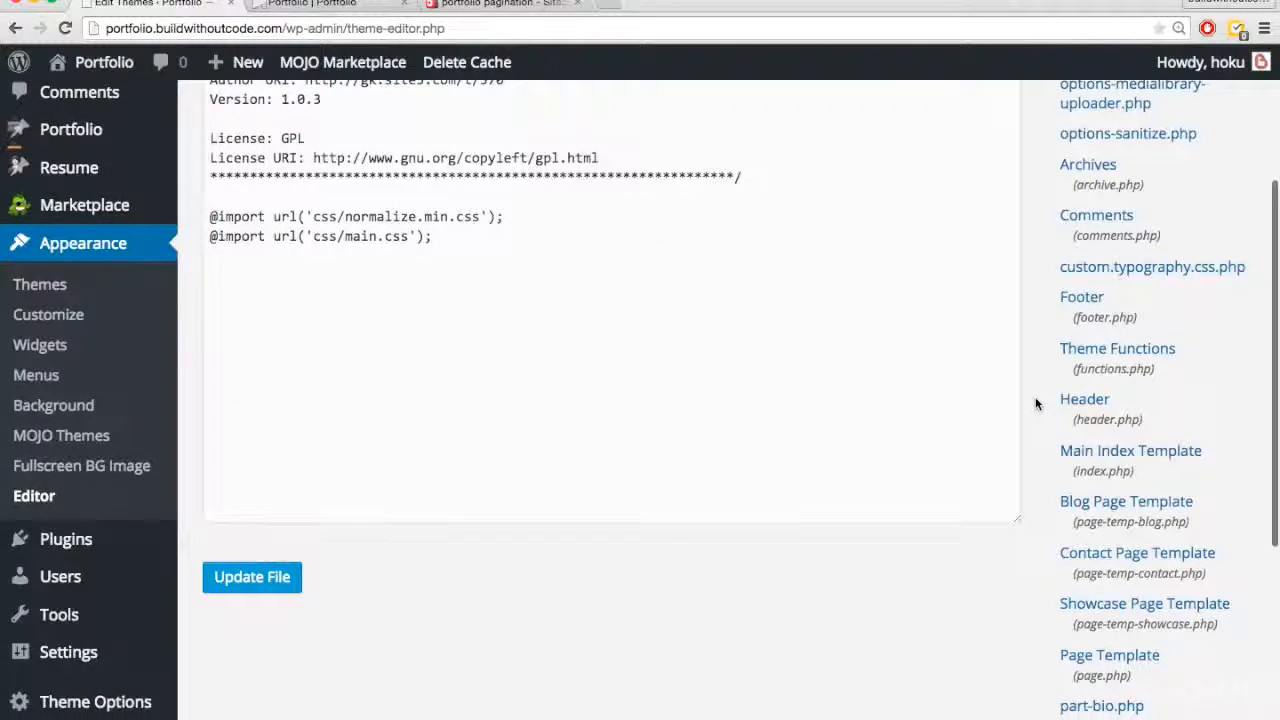
scroll(1035, 396, "down", 1)
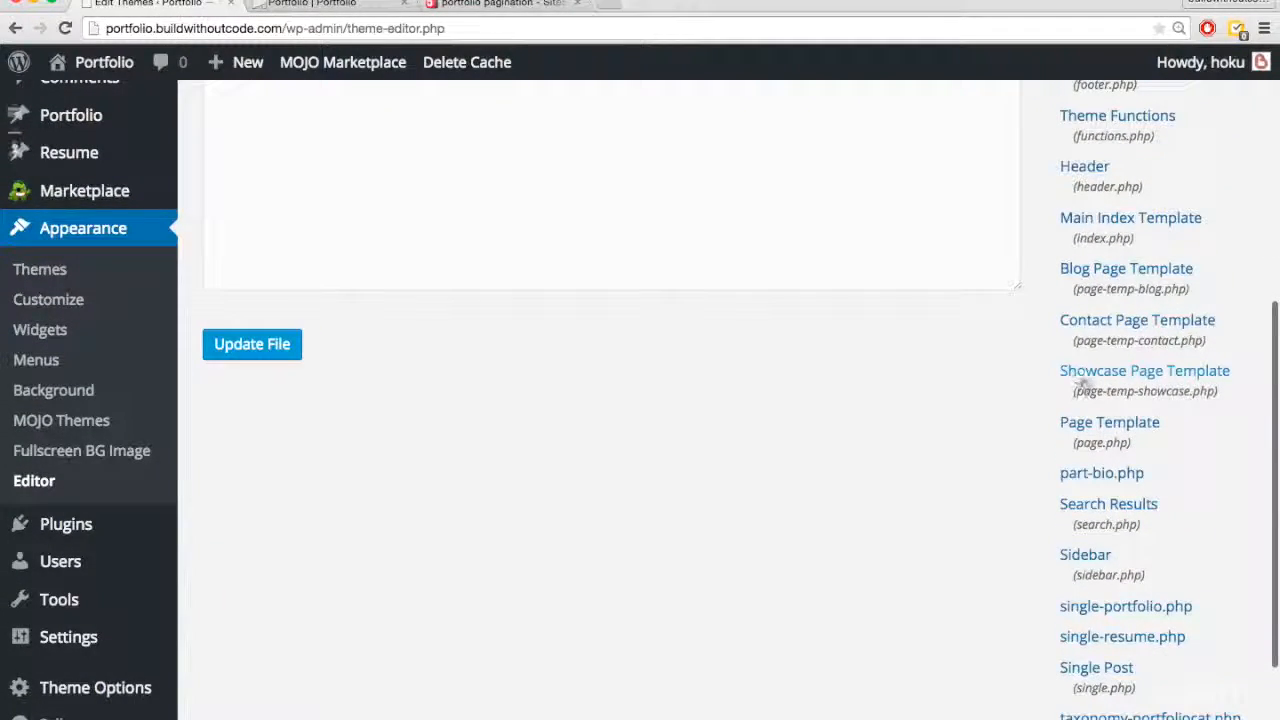
left_click(1087, 374)
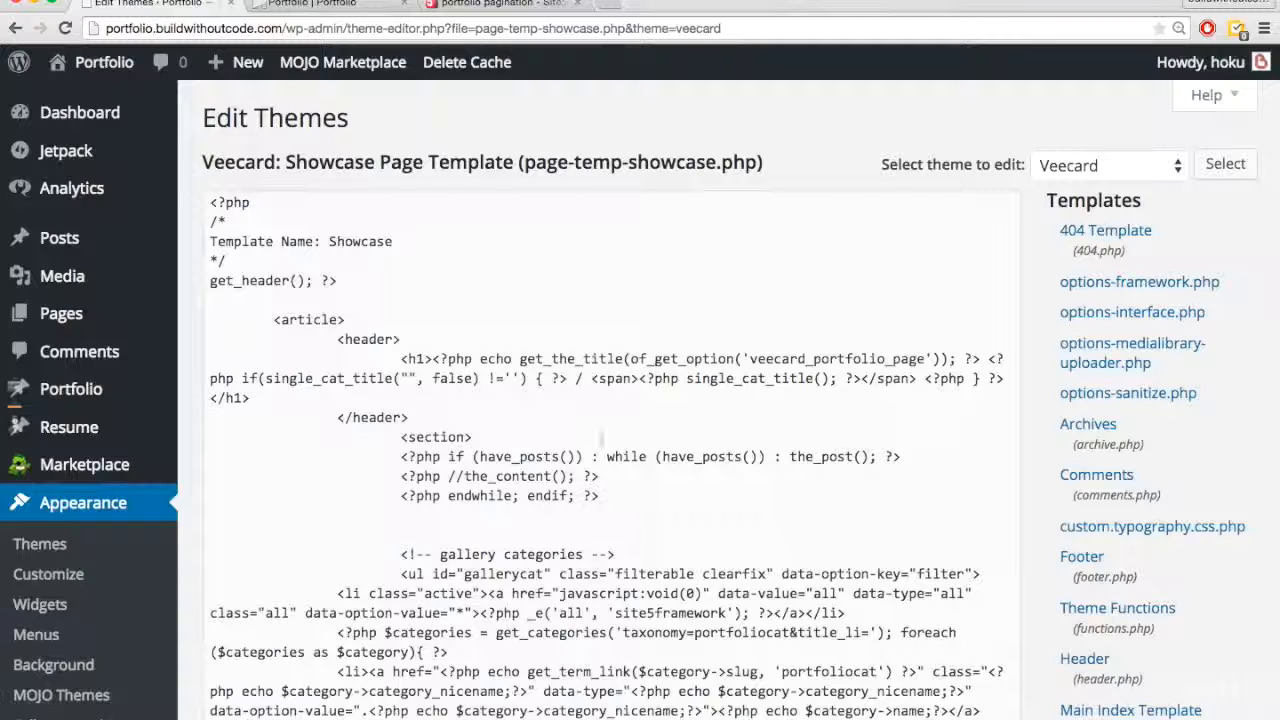
Set posts_per_page to 40 in the Showcase template's portfolio query arguments and update the file
scroll(734, 515, "down", 8)
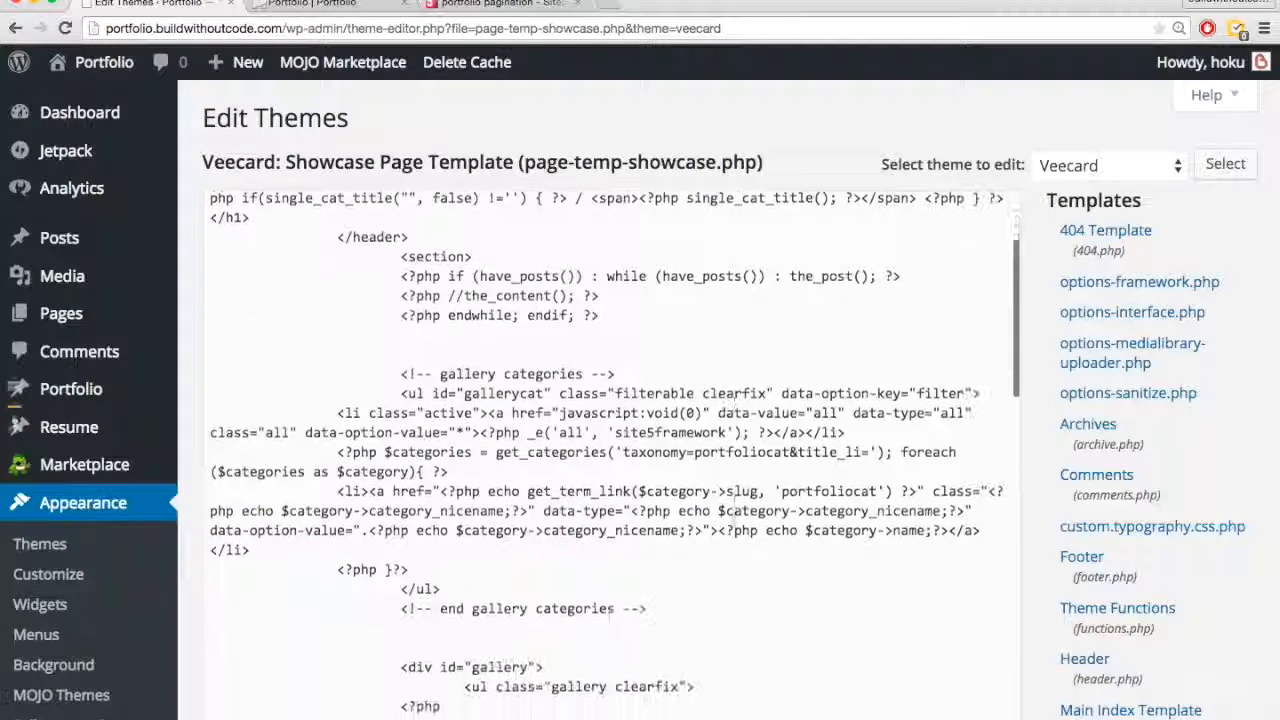
scroll(734, 515, "down", 6)
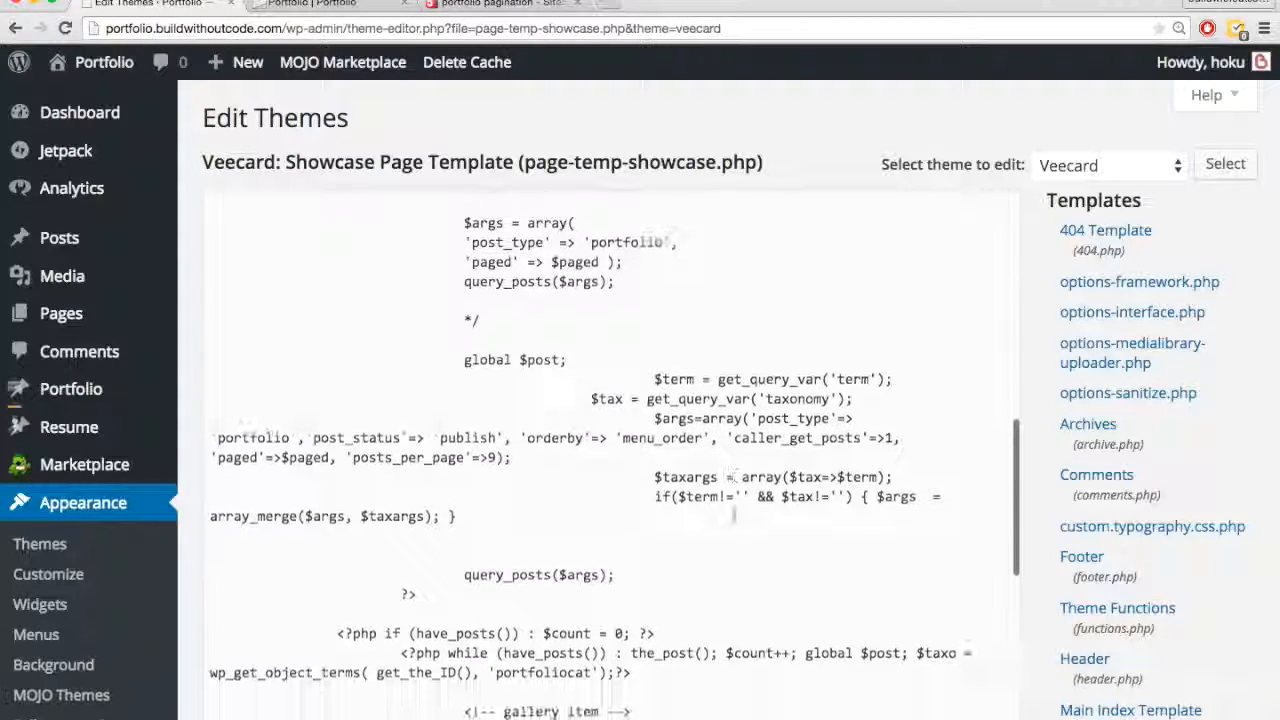
left_click_drag(526, 443, 194, 424)
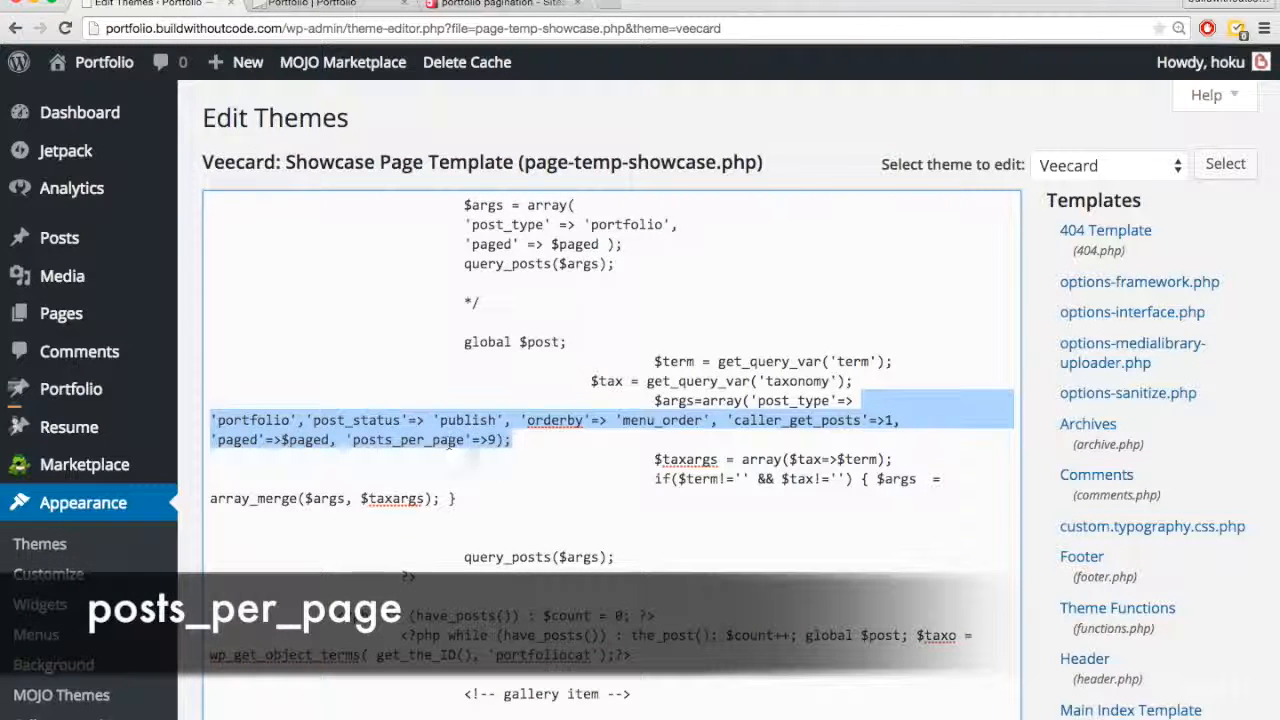
left_click(494, 441)
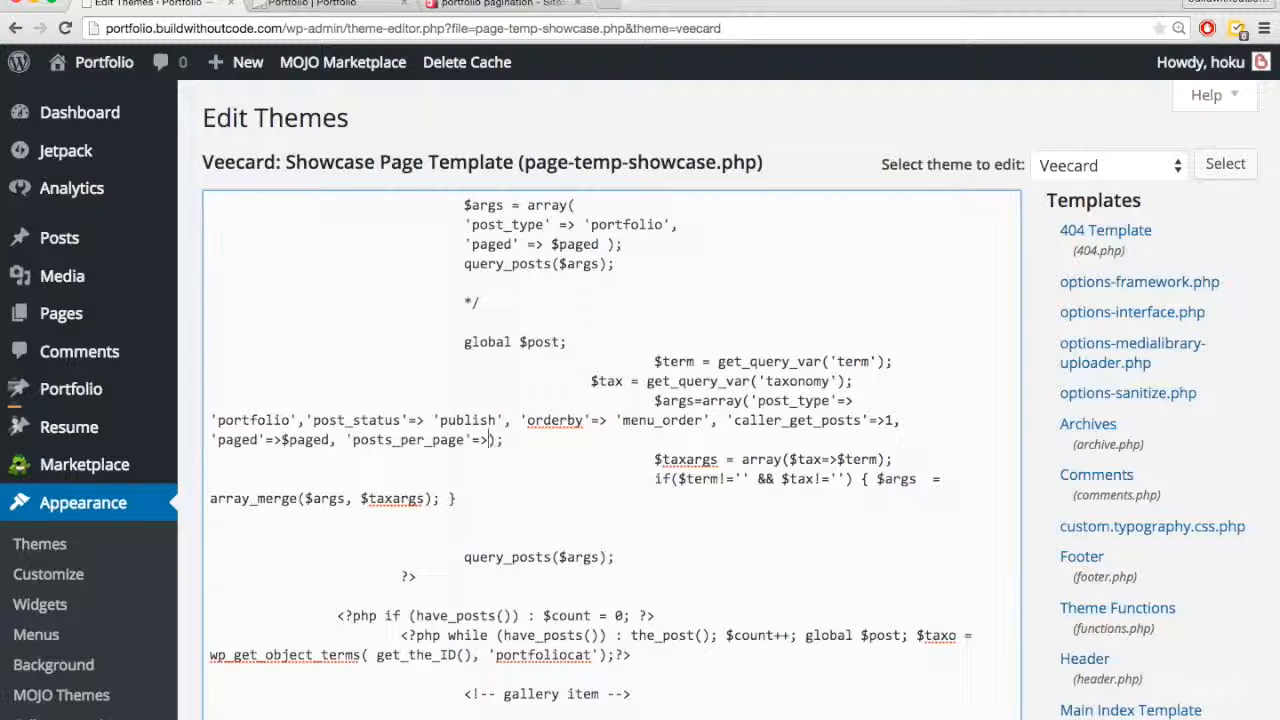
scroll(1190, 533, "down", 10)
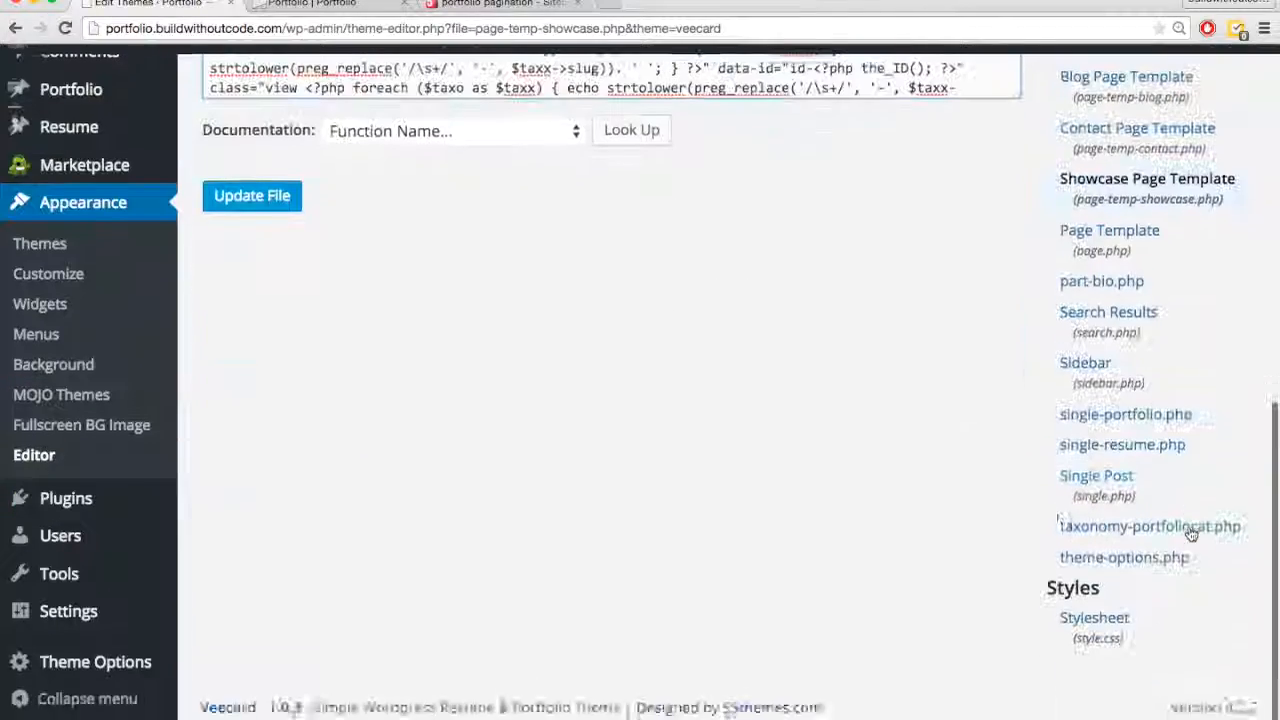
left_click(262, 222)
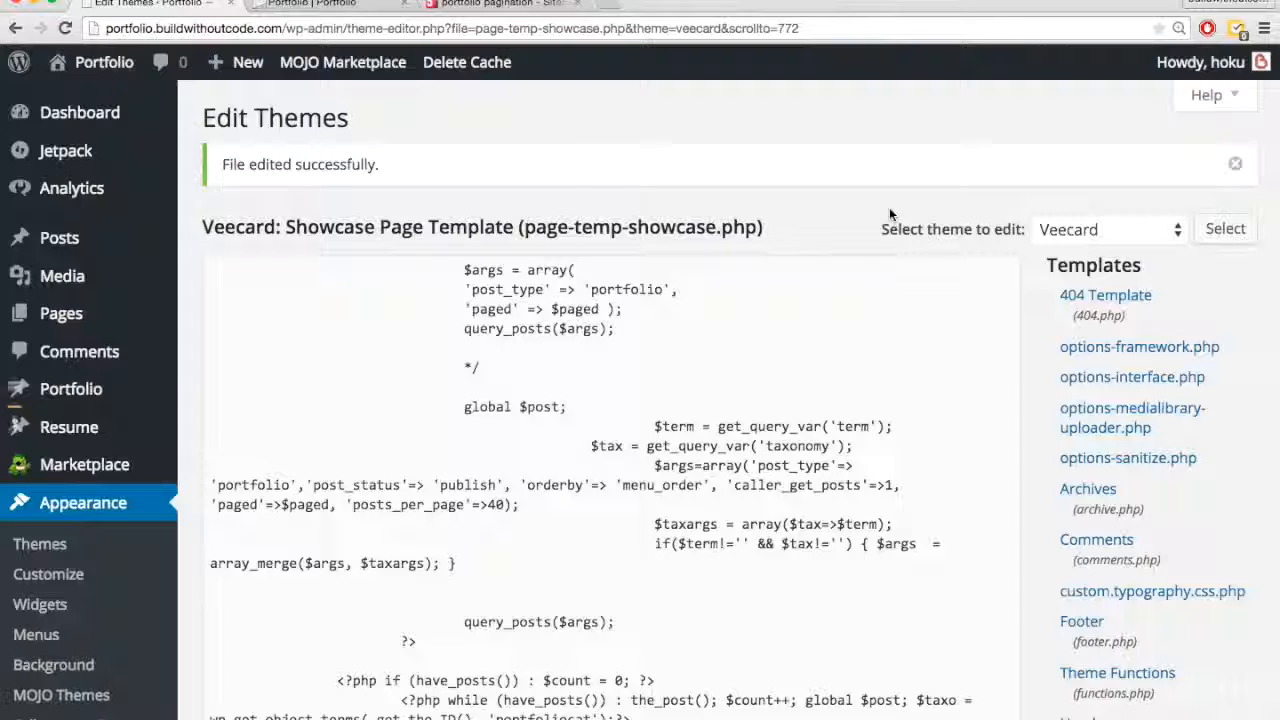
Review the rest of the Showcase Page Template code, from the portfolio query down to the pagination block and footer call
scroll(738, 546, "down", 1)
scroll(738, 546, "down", 5)
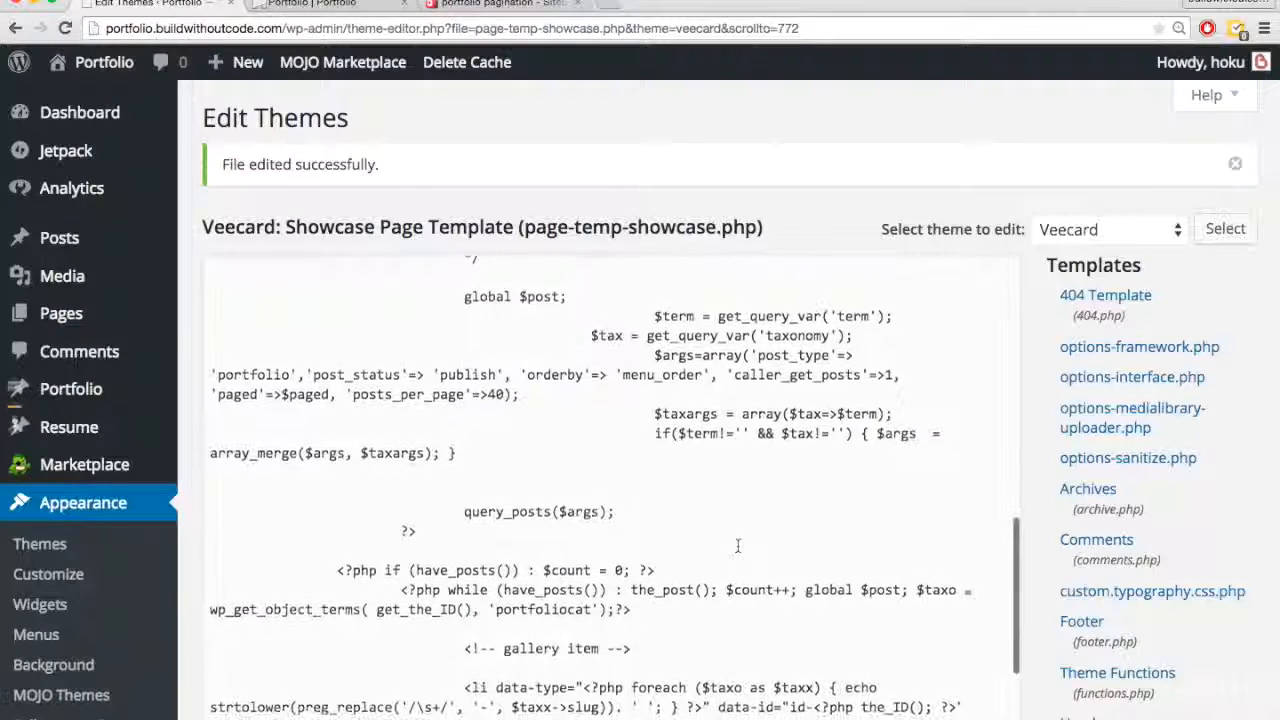
scroll(738, 546, "down", 5)
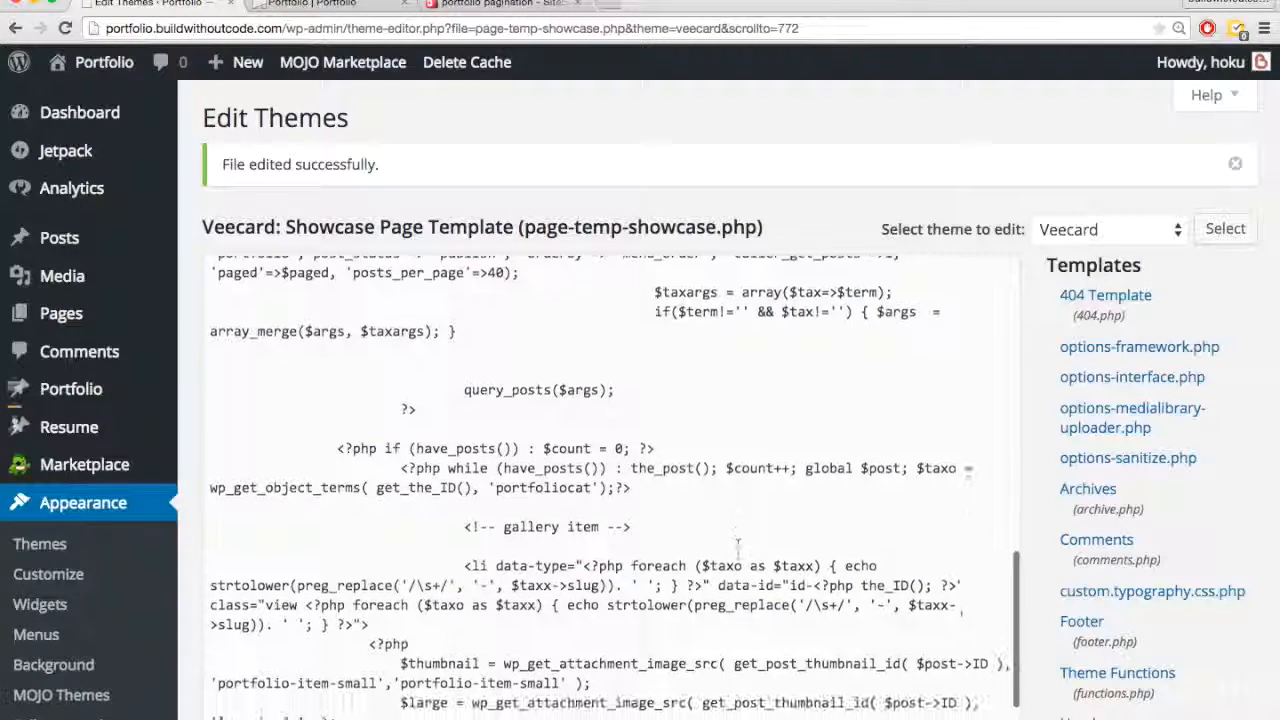
scroll(738, 546, "down", 6)
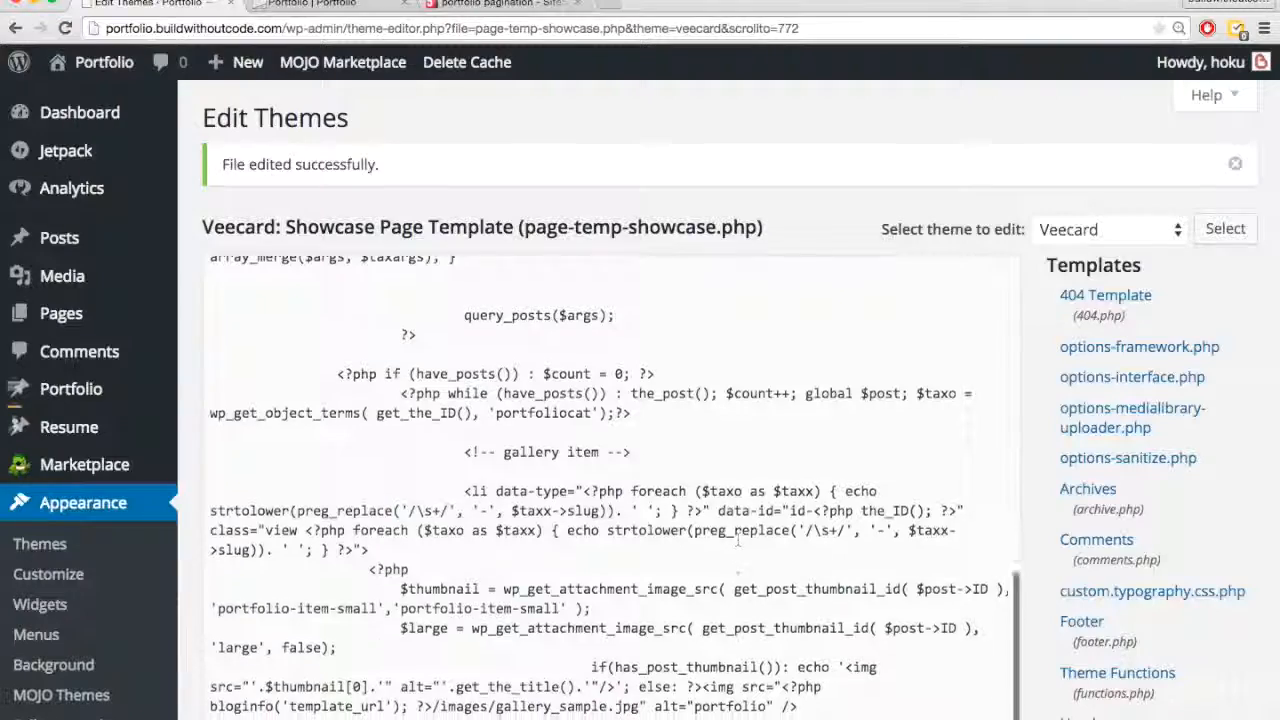
scroll(738, 546, "down", 4)
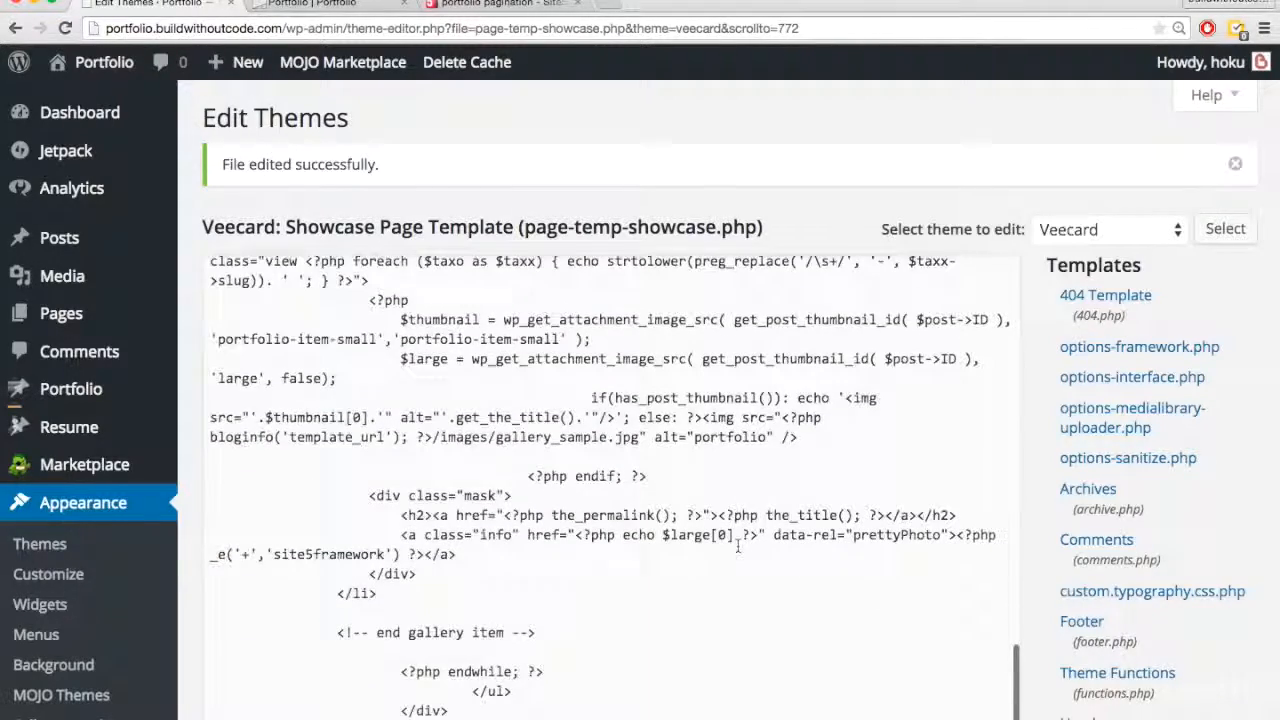
scroll(738, 546, "down", 9)
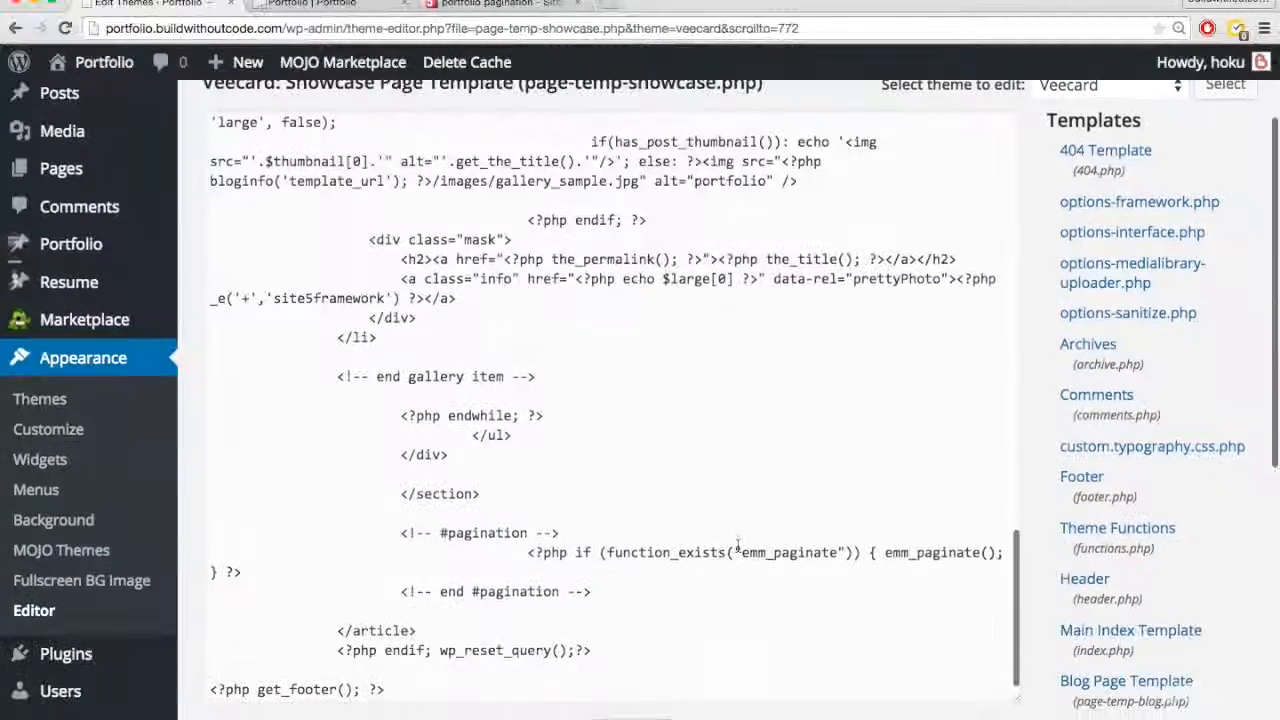
Reload the live Portfolio page and examine its grid from the category filters down to the last row
key("ctrl+Tab")
scroll(109, 406, "up", 10)
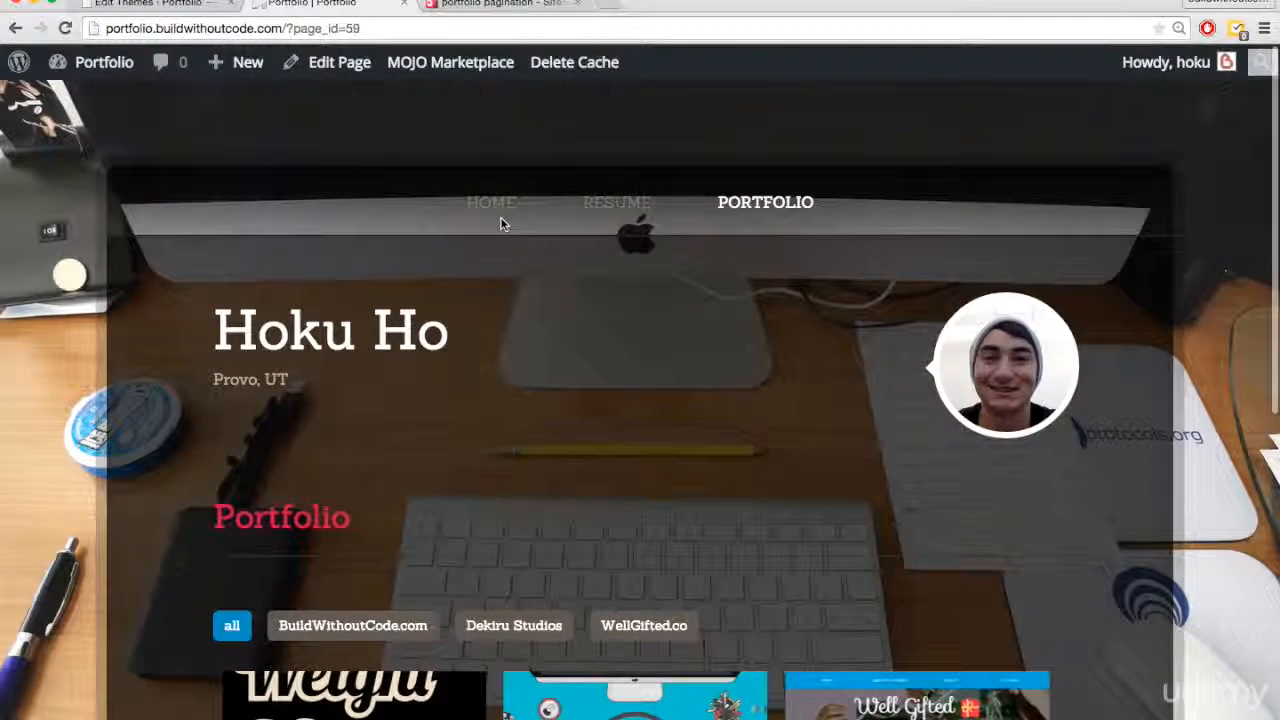
key("super+r")
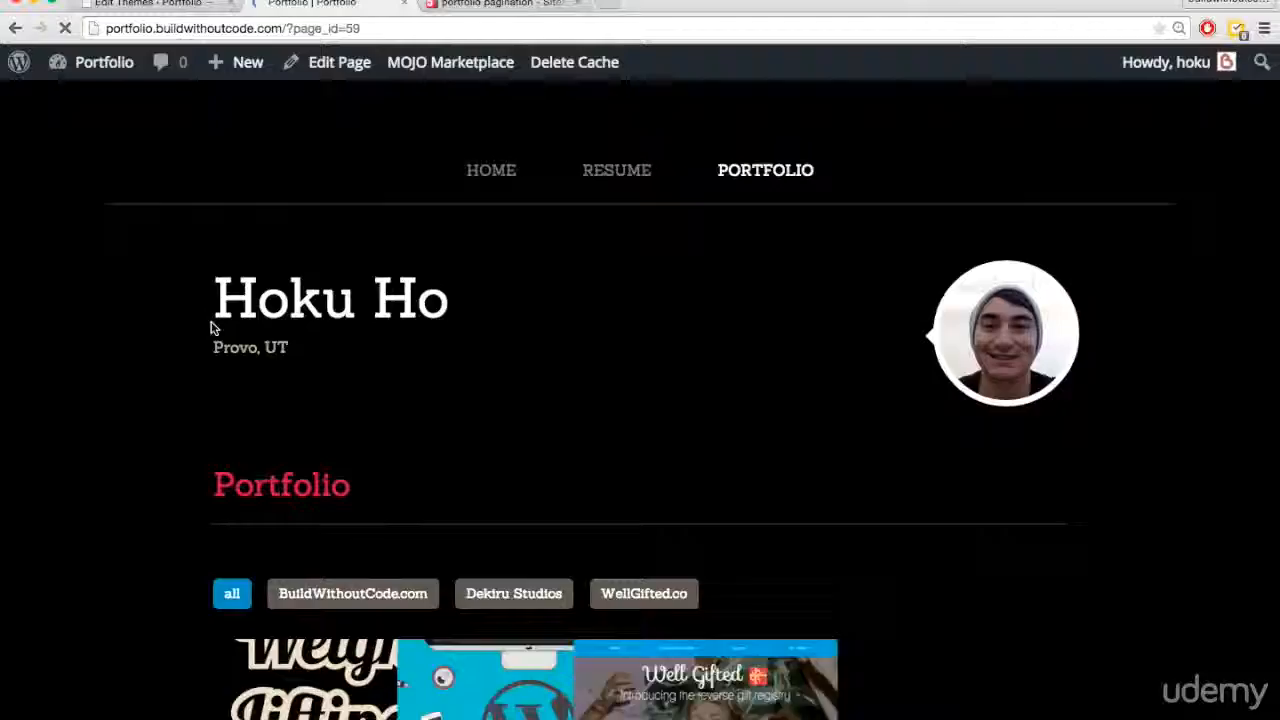
scroll(210, 328, "down", 7)
scroll(211, 328, "down", 1)
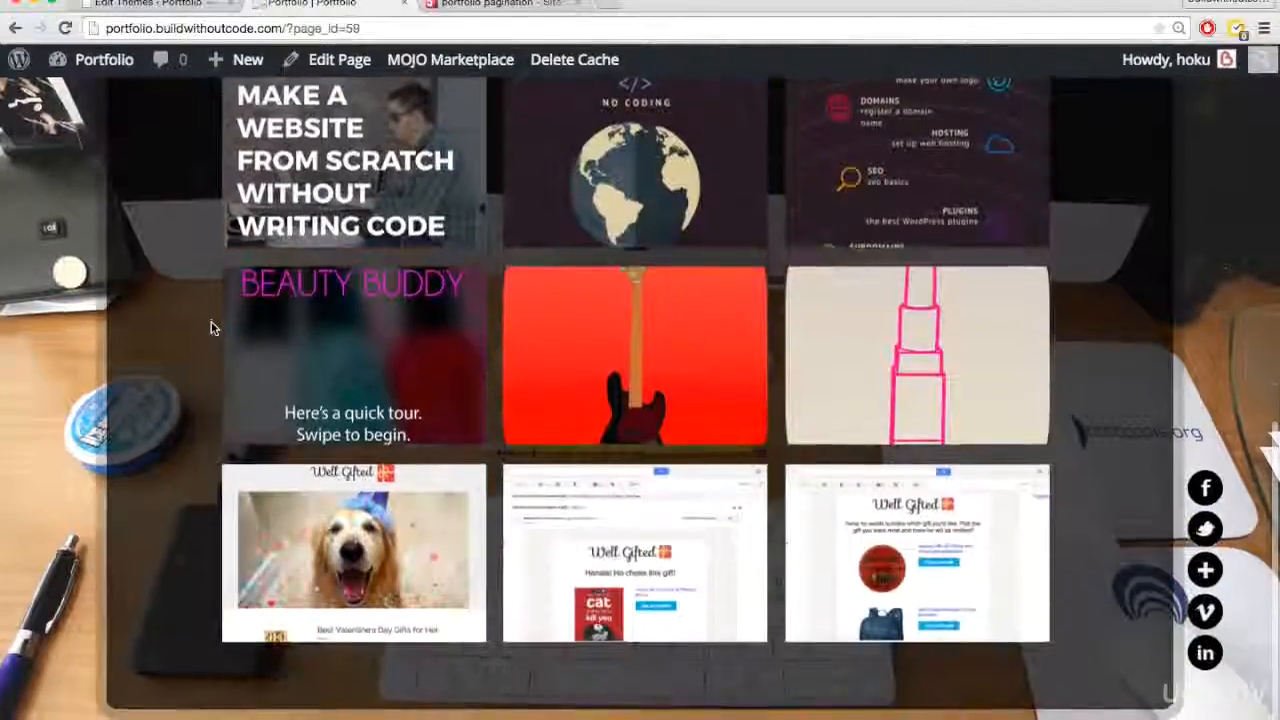
scroll(190, 440, "up", 1)
scroll(186, 440, "up", 3)
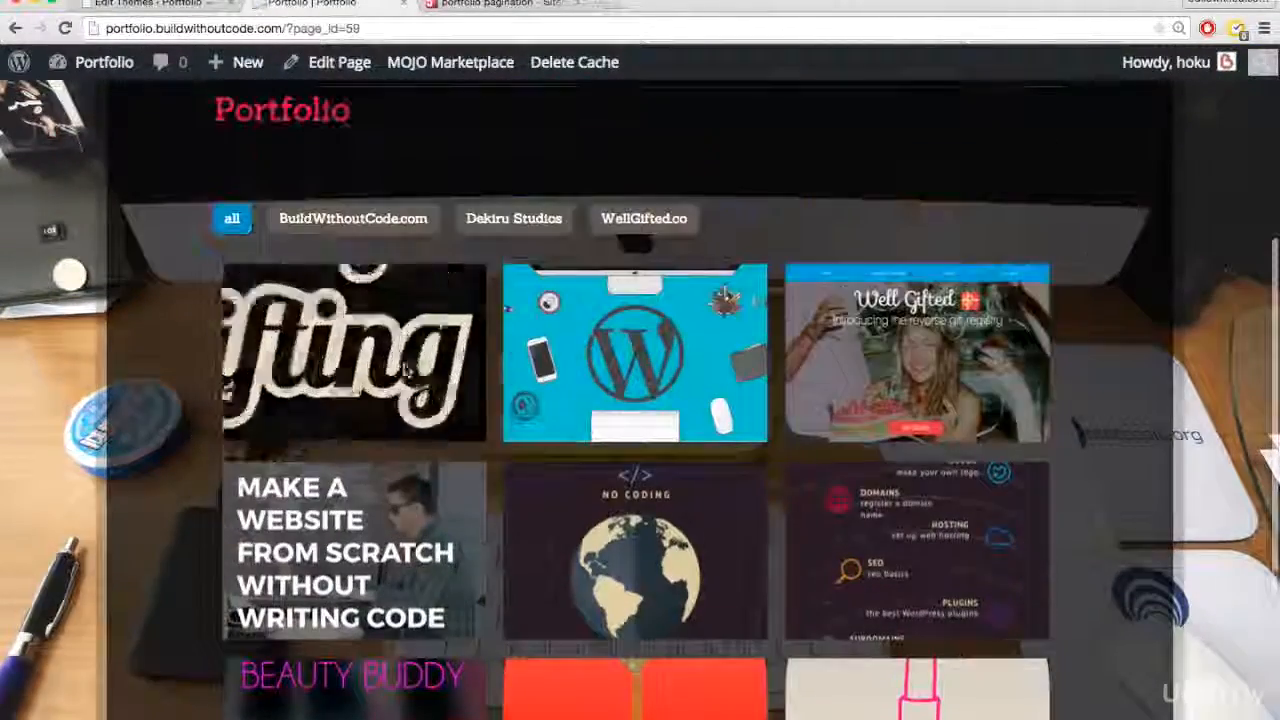
scroll(371, 586, "down", 3)
scroll(369, 585, "down", 1)
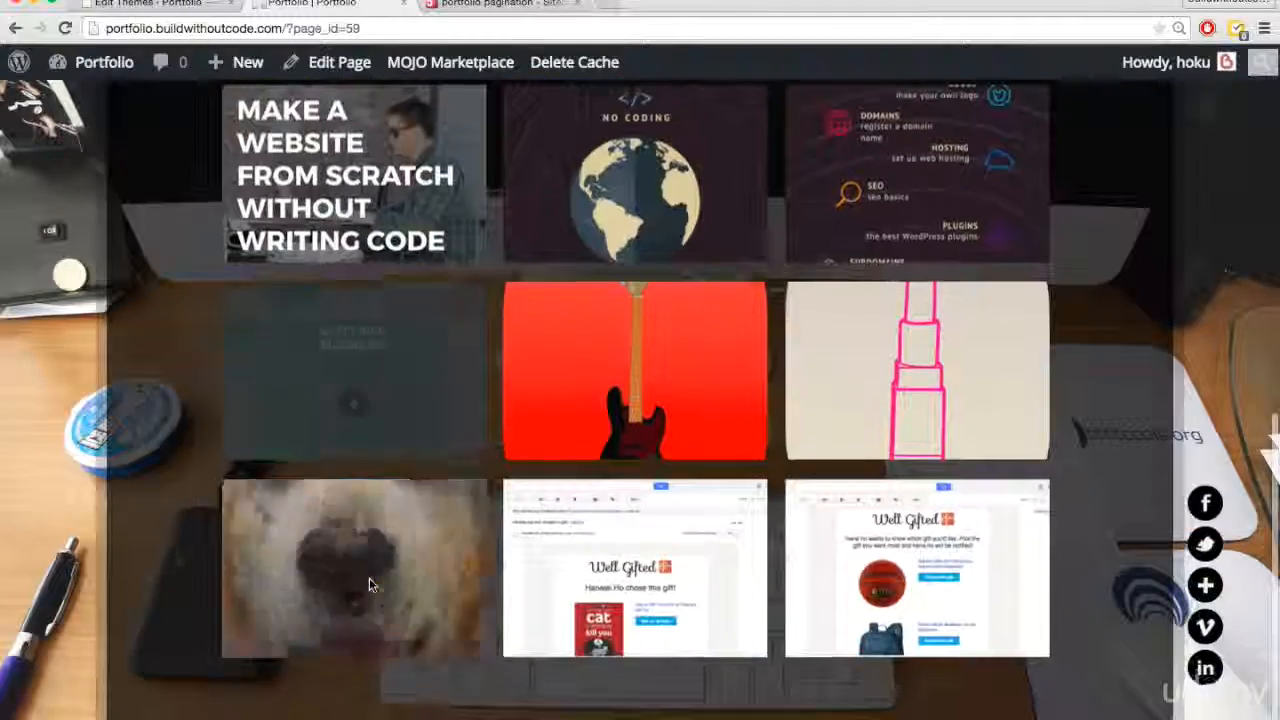
scroll(186, 434, "up", 2)
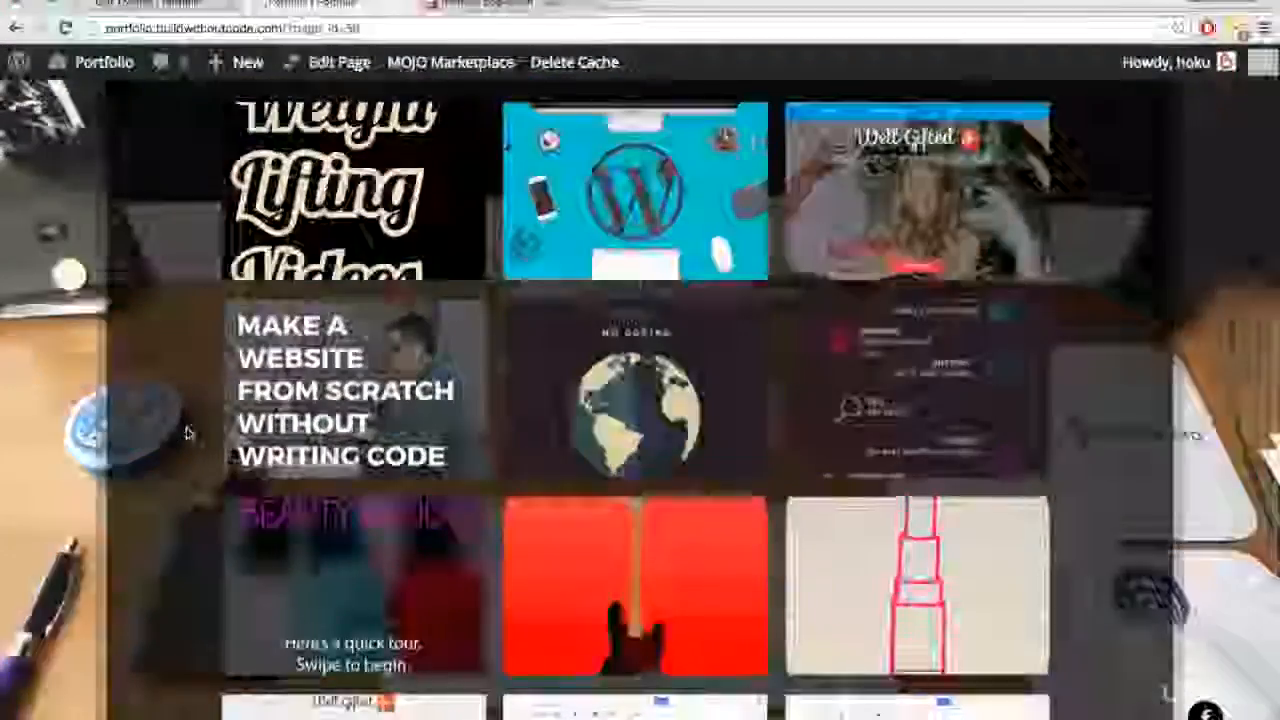
Set the site's permalink structure to Post name and save the changes
key("ctrl+shift+Tab")
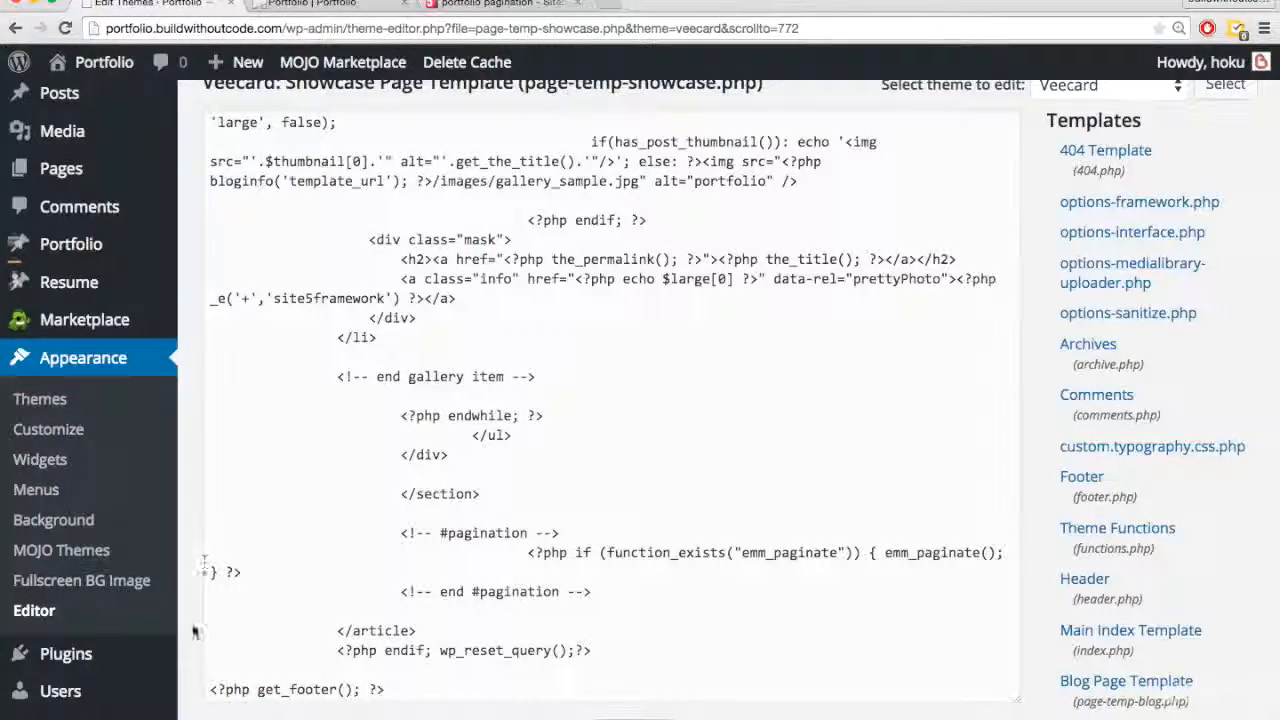
scroll(197, 632, "down", 3)
mouse_move(112, 652)
left_click(236, 630)
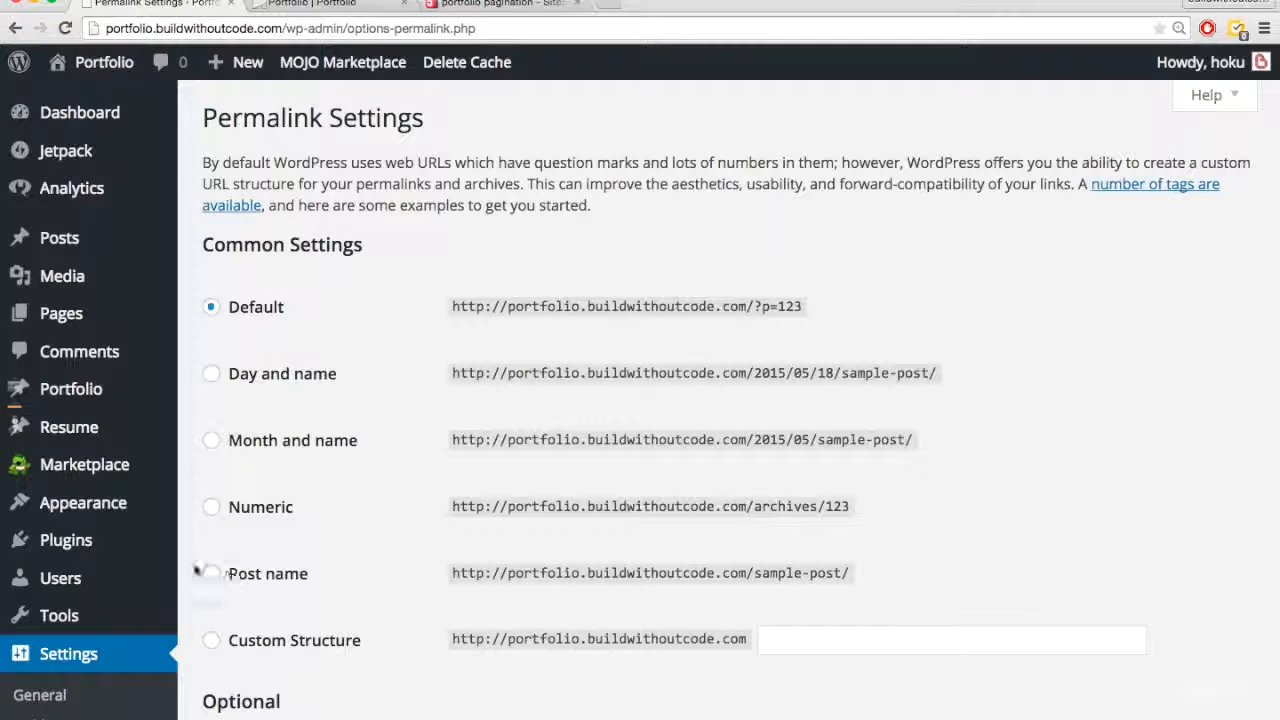
left_click(212, 574)
scroll(219, 560, "down", 5)
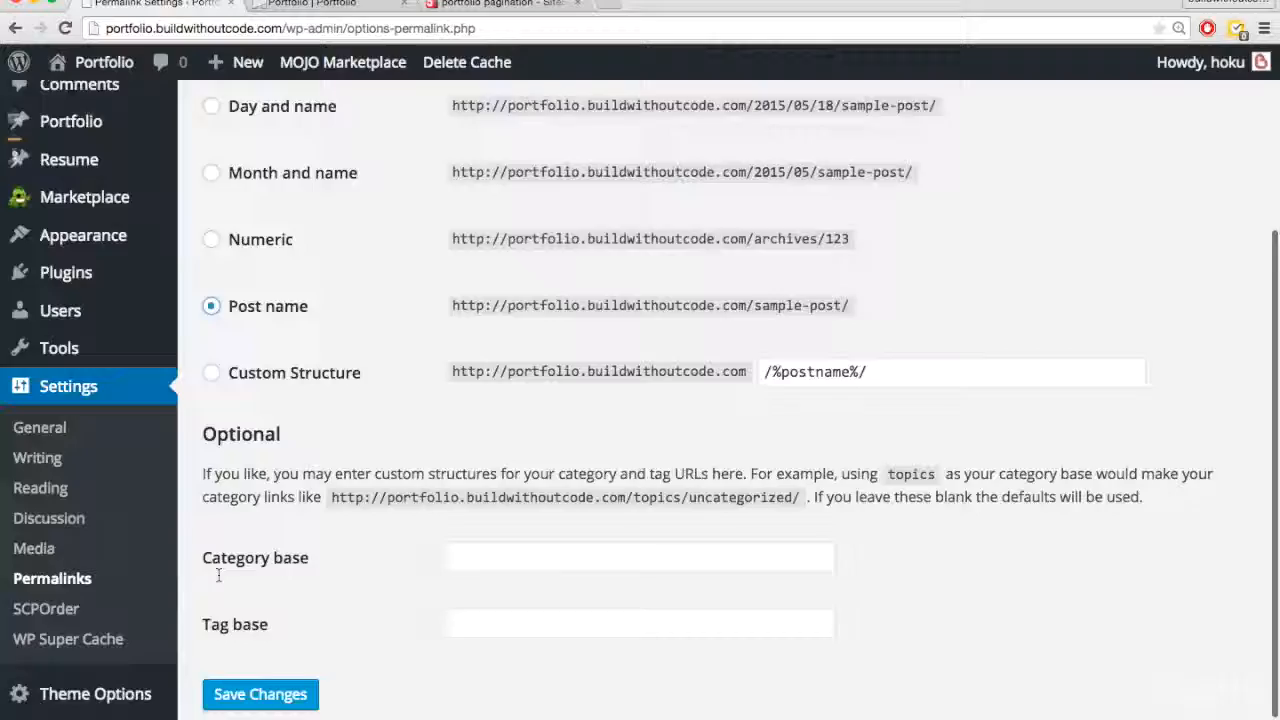
left_click(254, 642)
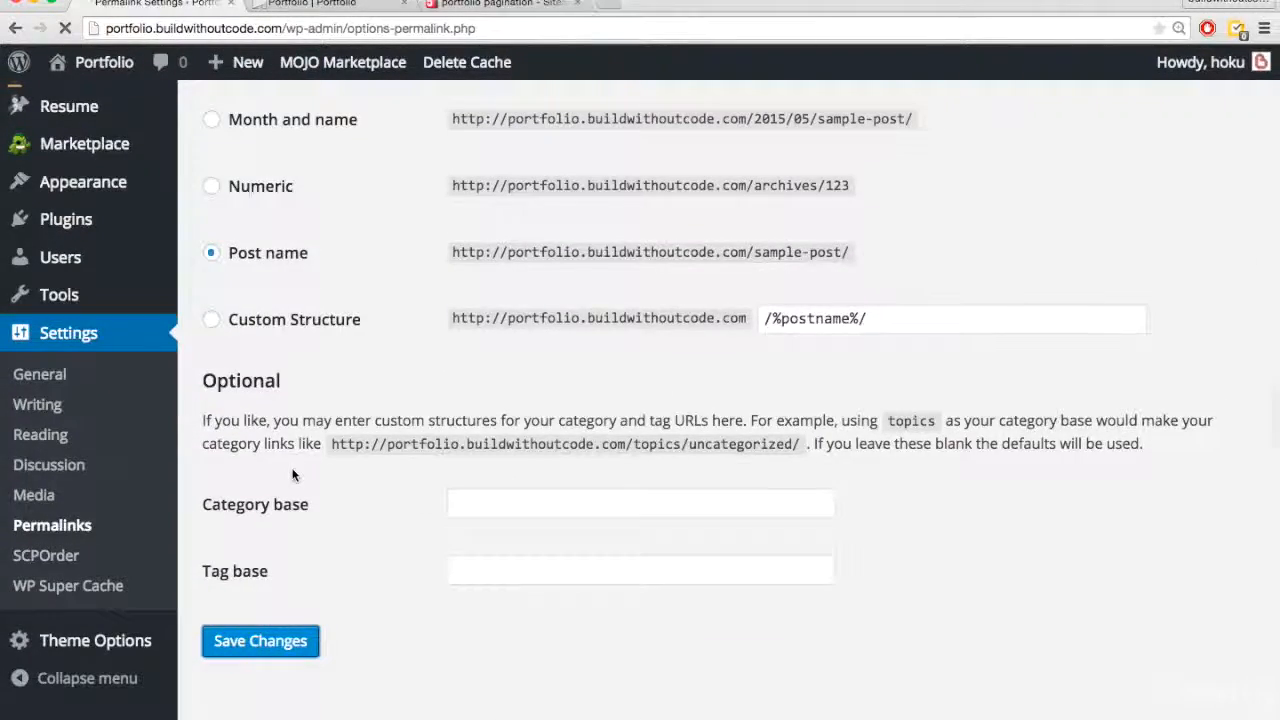
Reopen the Portfolio page through the live site's navigation and examine its web address and complete item grid
key("ctrl+Tab")
scroll(256, 209, "up", 2)
scroll(255, 209, "up", 5)
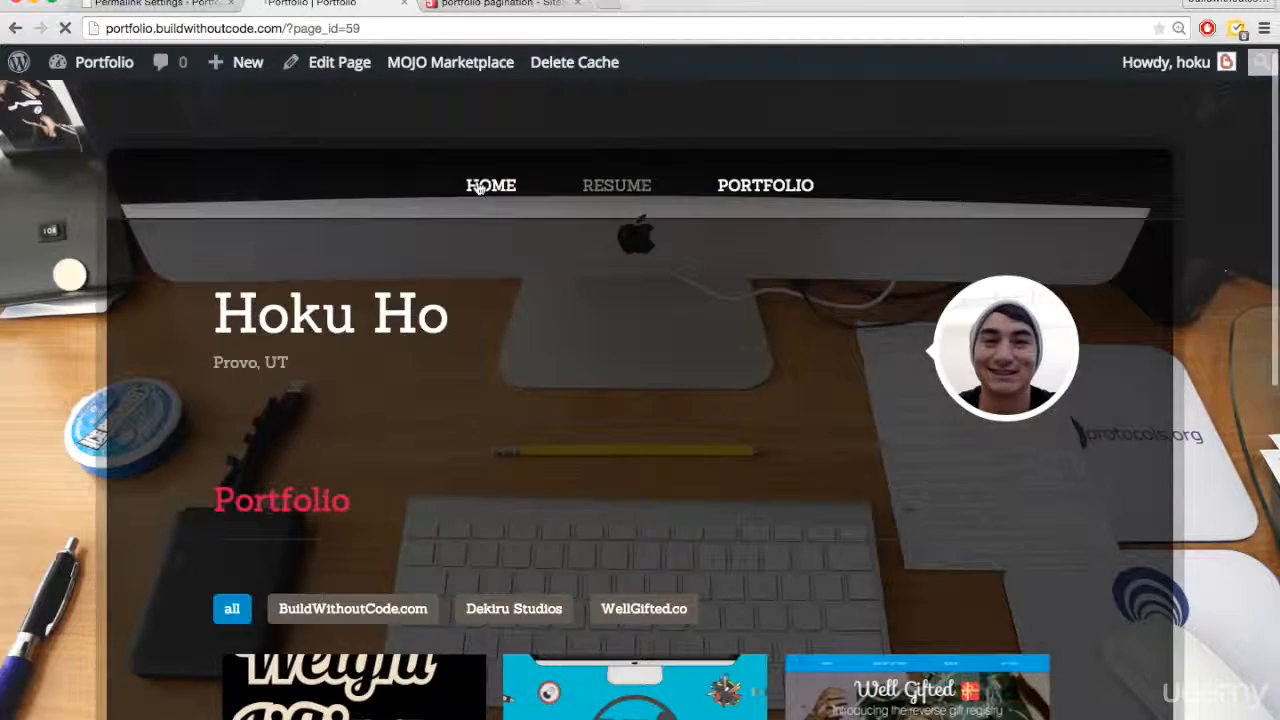
left_click(480, 187)
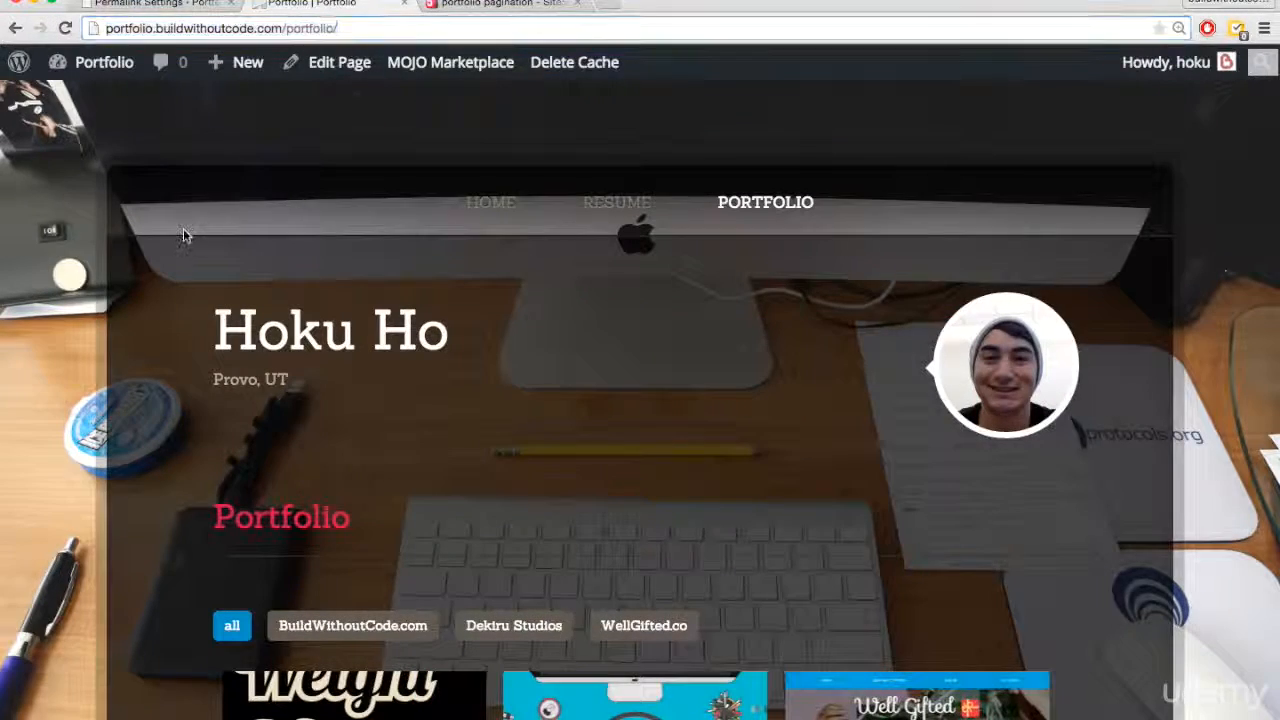
scroll(148, 445, "down", 7)
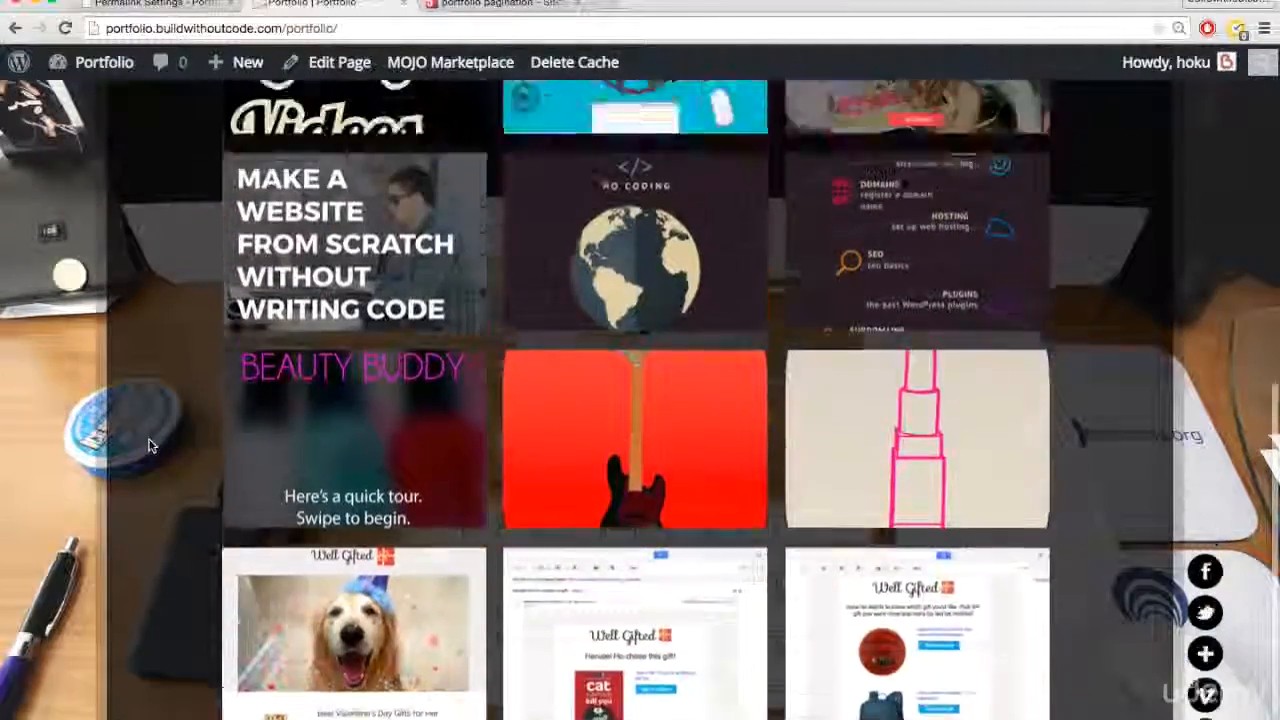
scroll(148, 445, "up", 6)
scroll(148, 445, "down", 3)
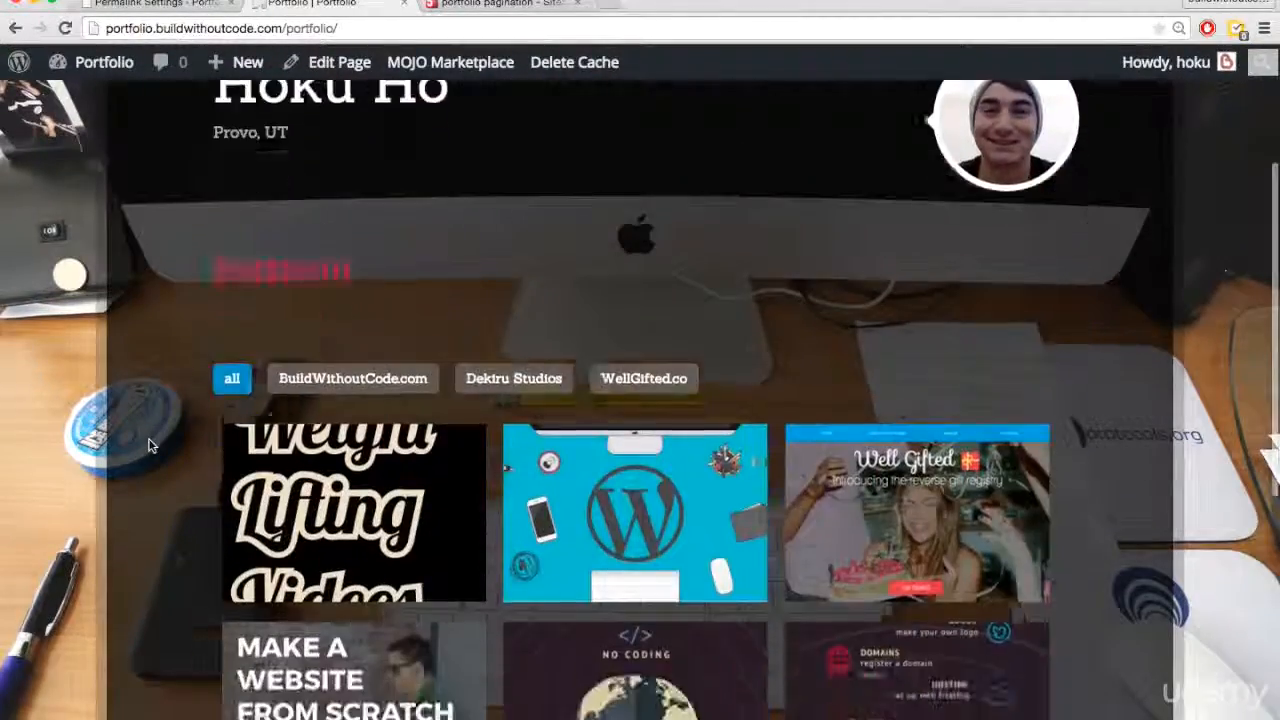
scroll(148, 445, "down", 5)
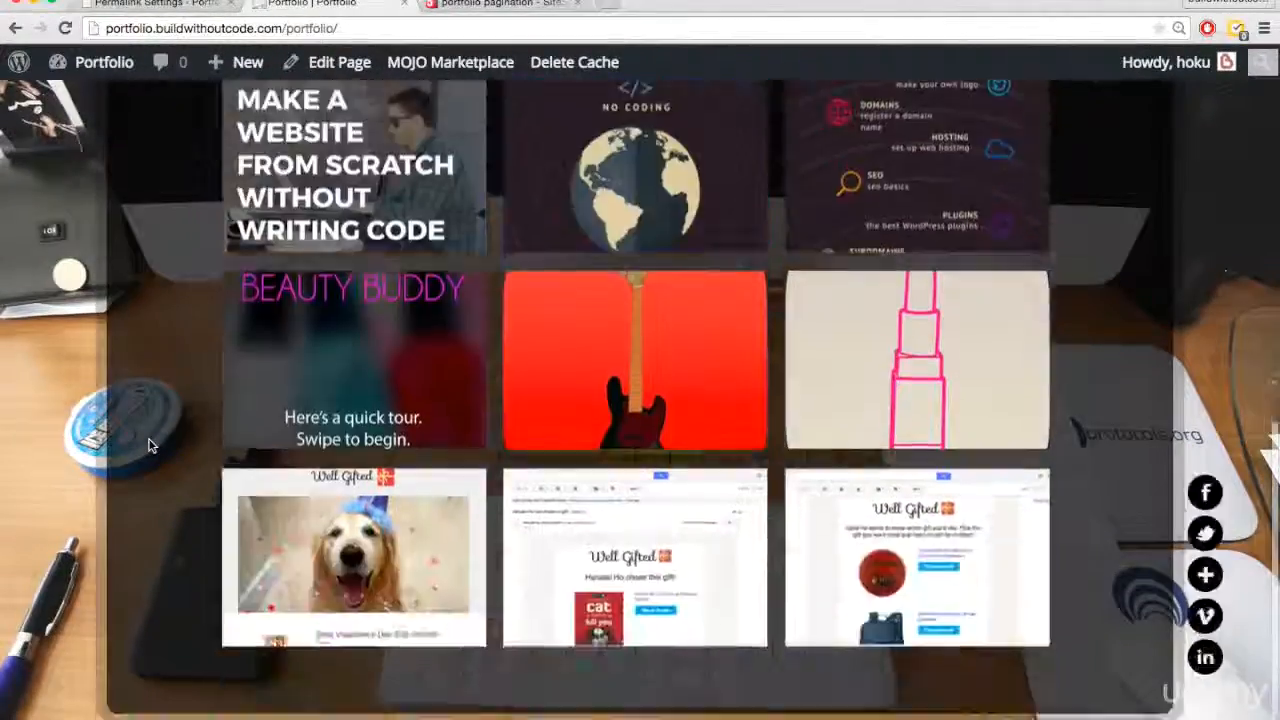
scroll(157, 366, "up", 5)
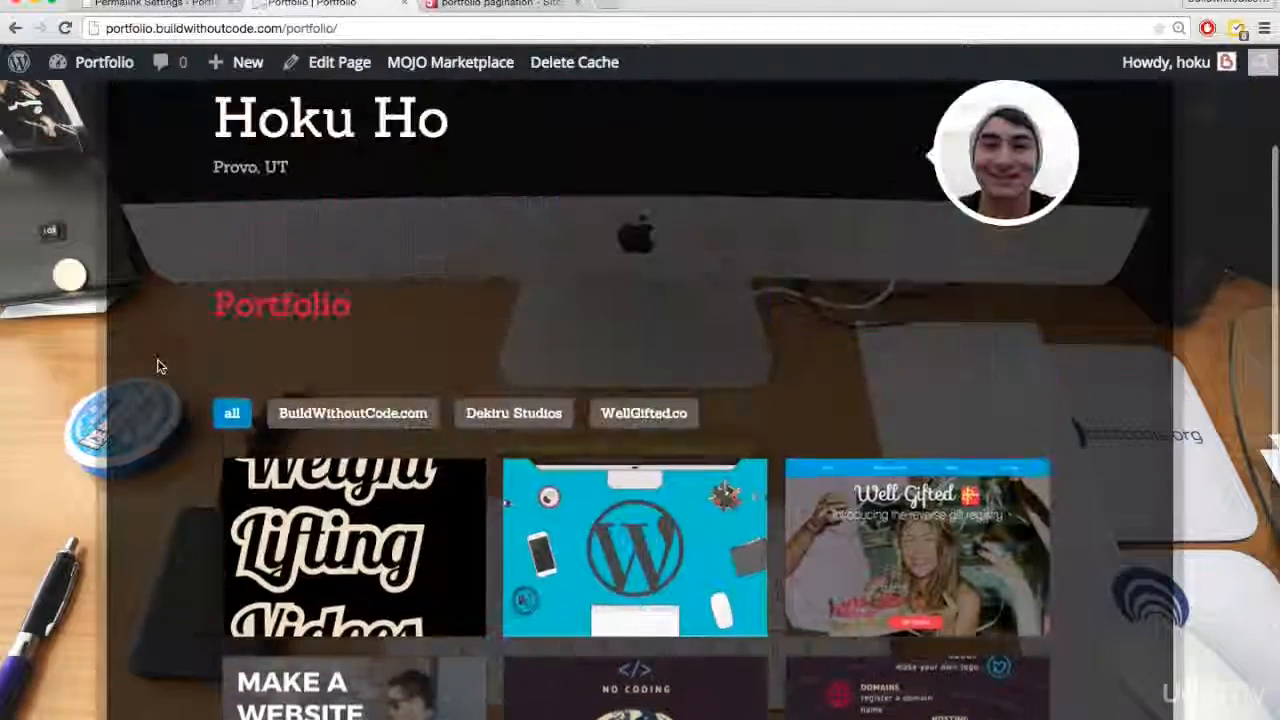
scroll(157, 366, "down", 5)
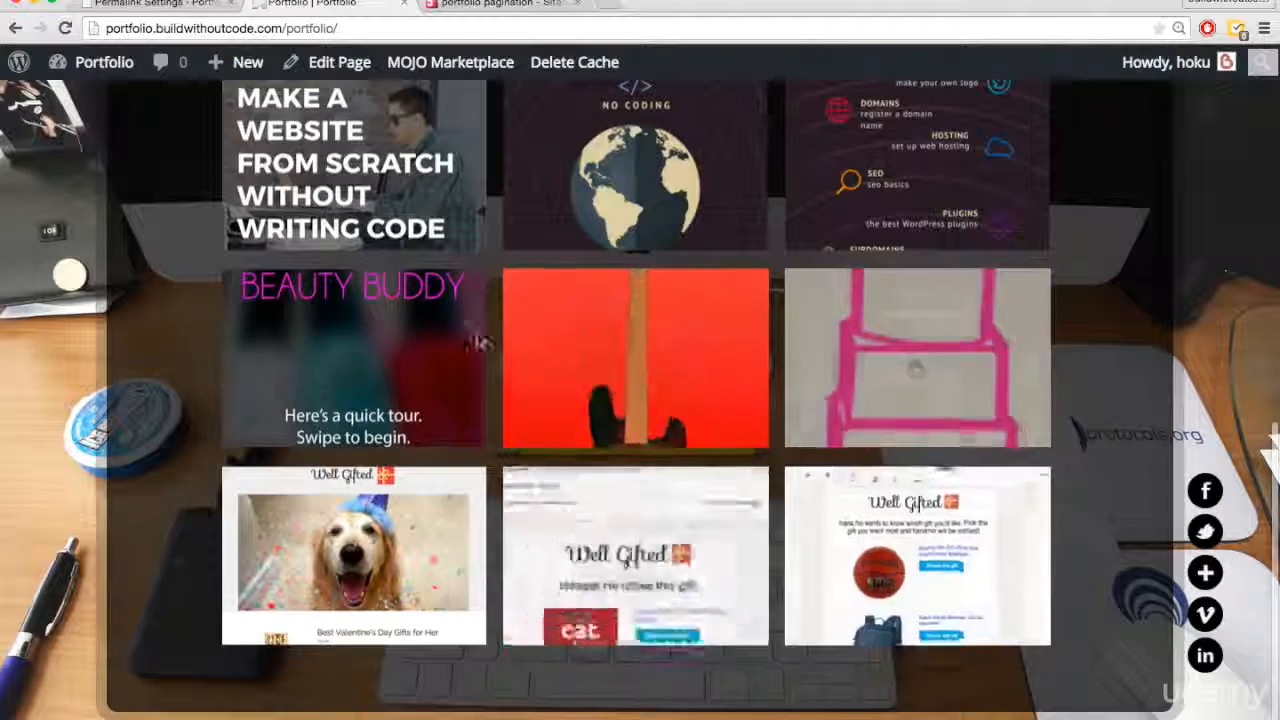
Read the S5Themes support forum thread "portfolio pagination" from its heading through the question and the reply
key("ctrl+Tab")
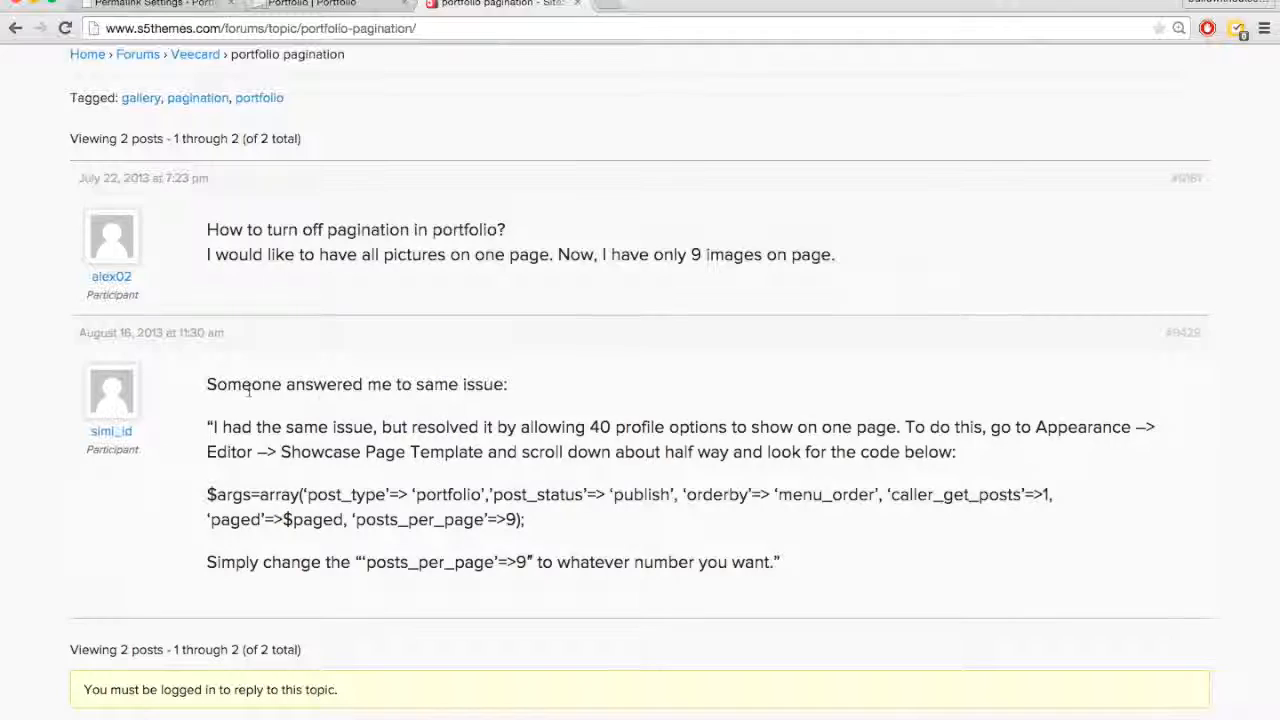
scroll(369, 401, "up", 5)
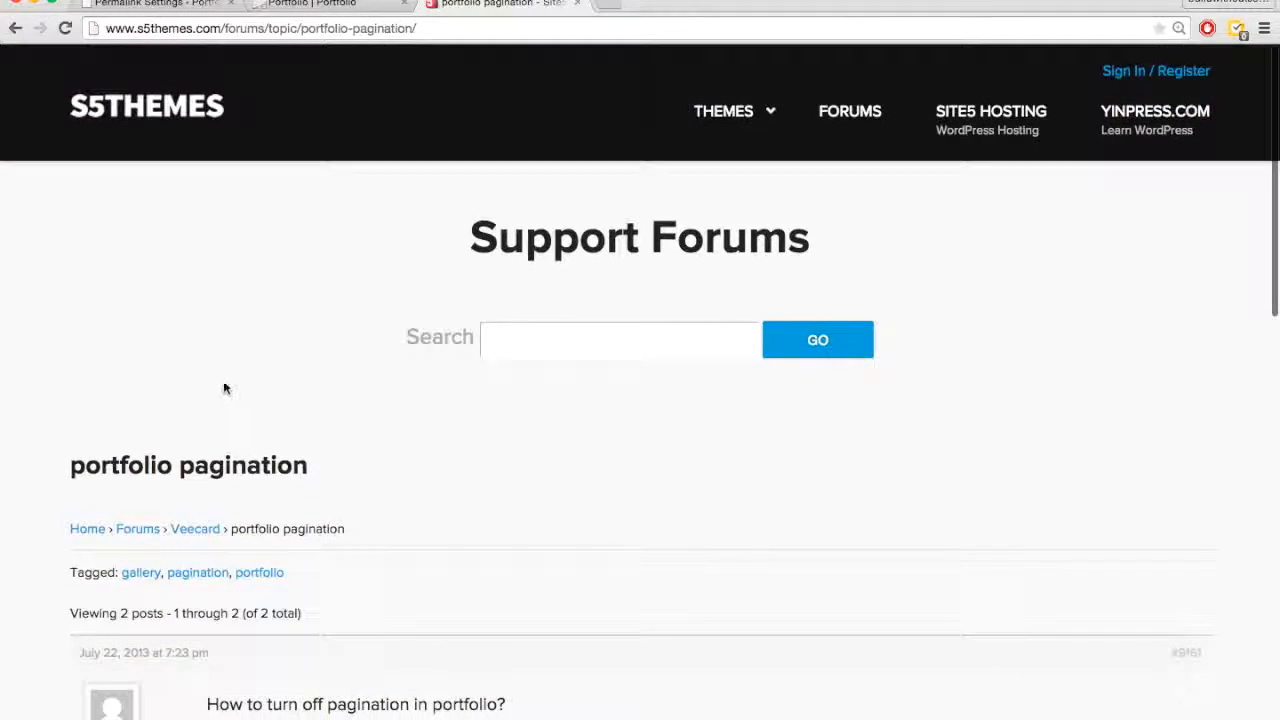
scroll(224, 388, "down", 2)
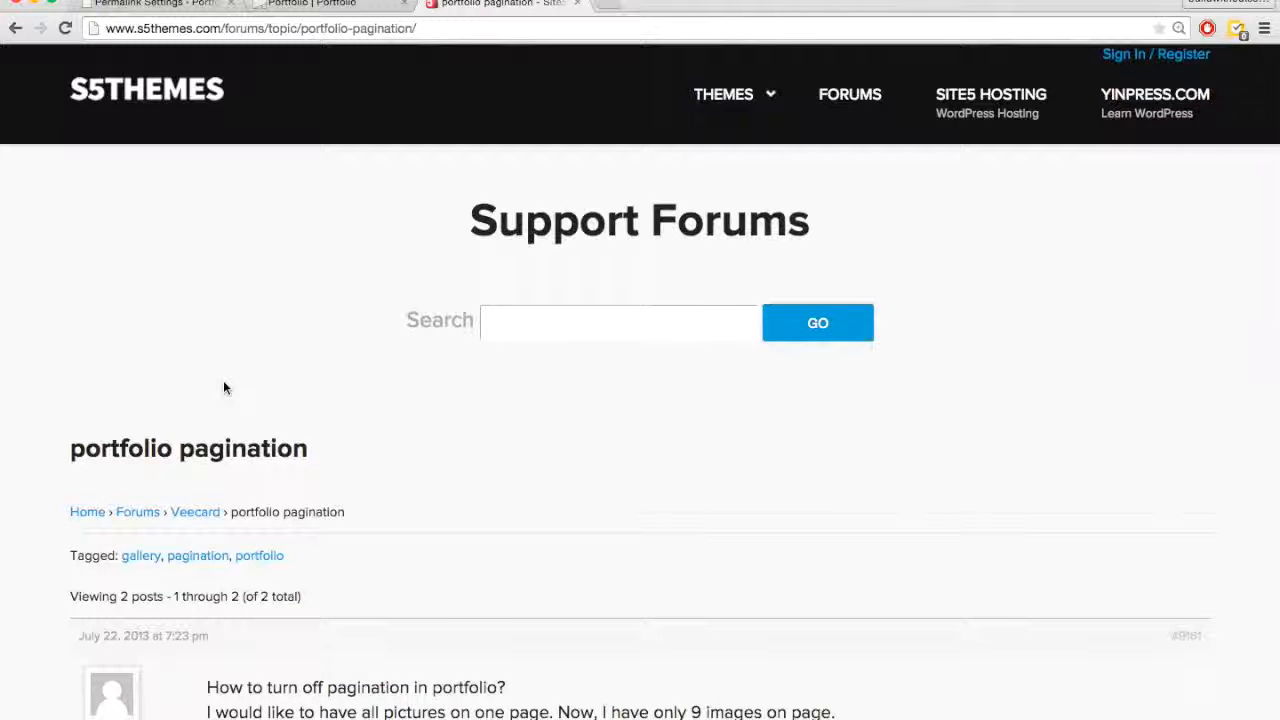
scroll(63, 506, "down", 4)
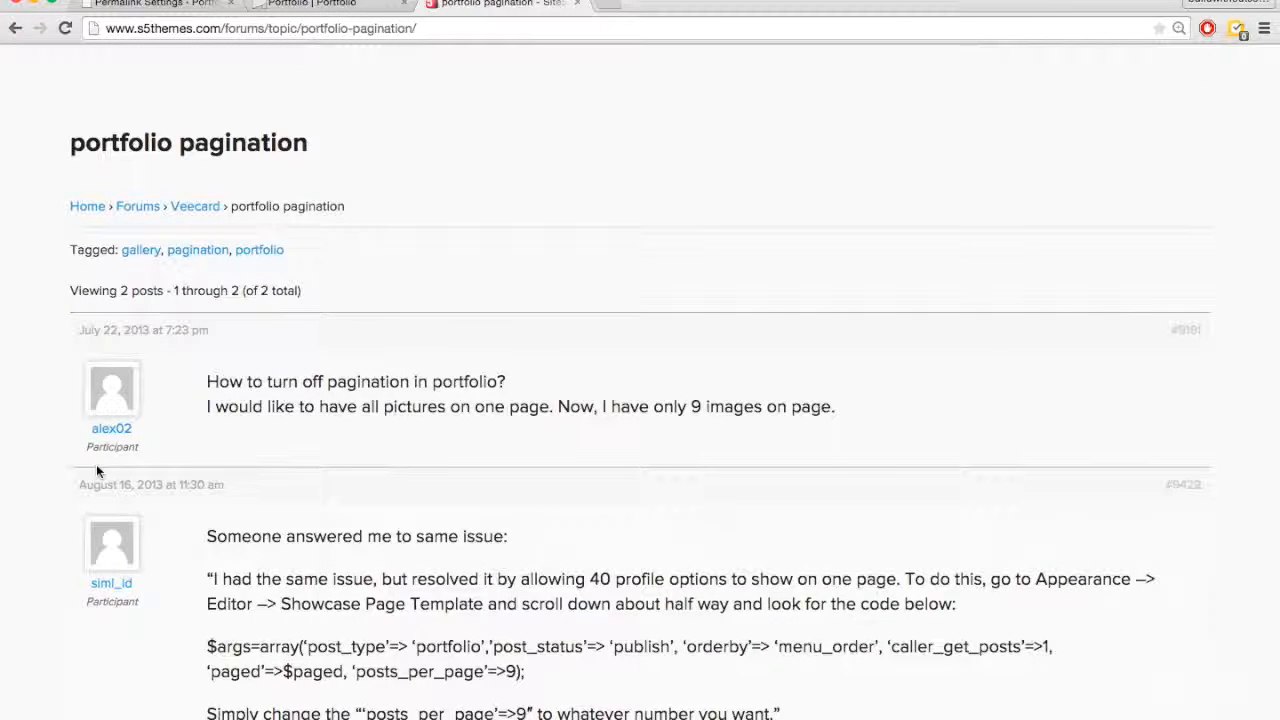
scroll(96, 464, "down", 1)
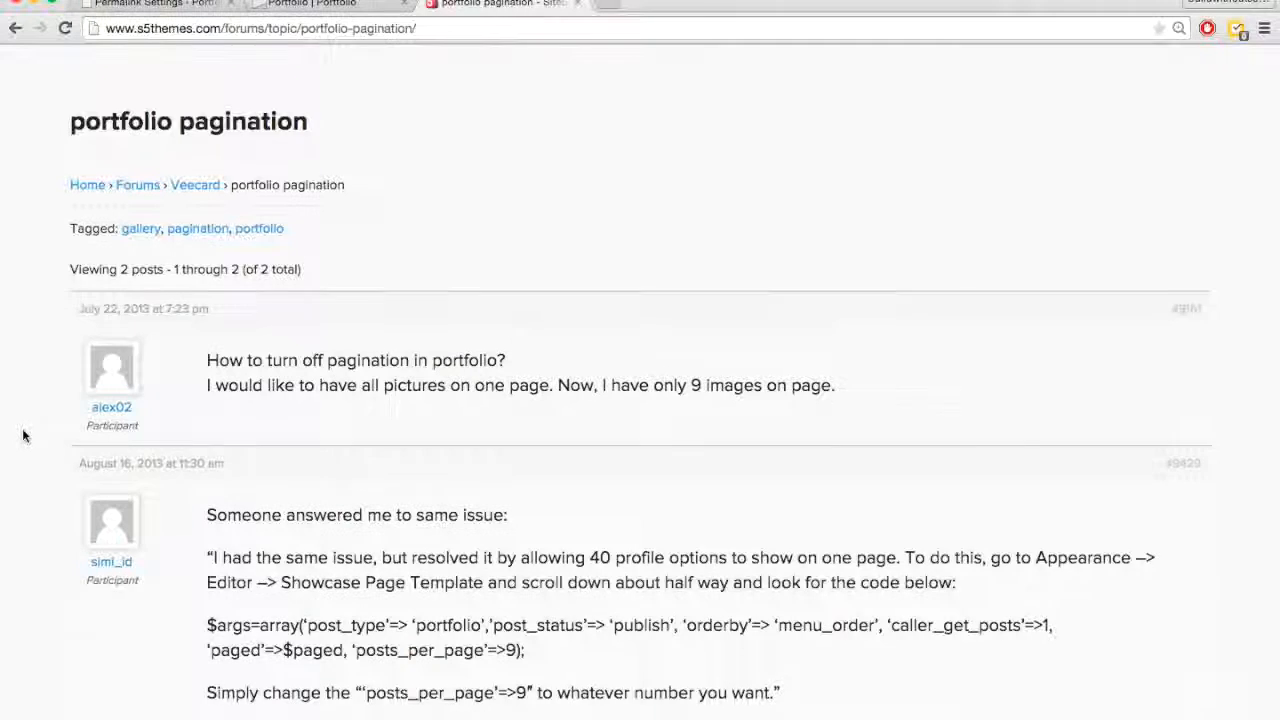
scroll(24, 435, "down", 1)
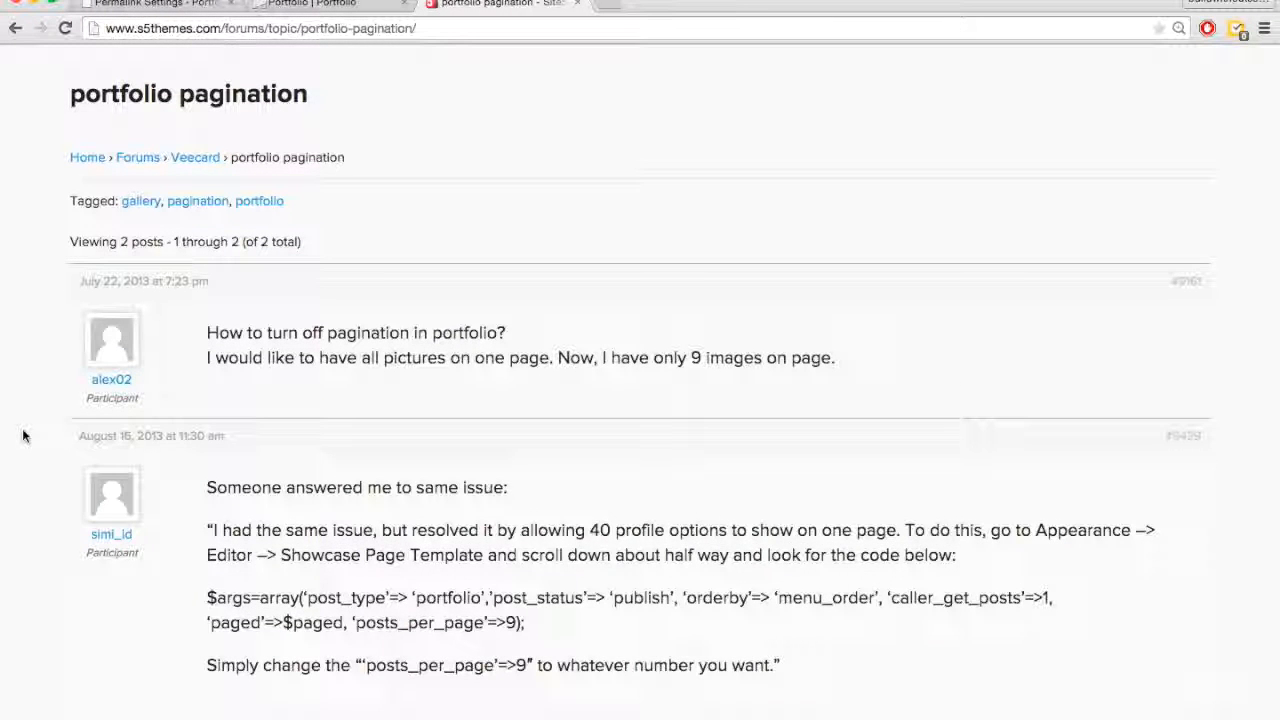
scroll(24, 435, "down", 2)
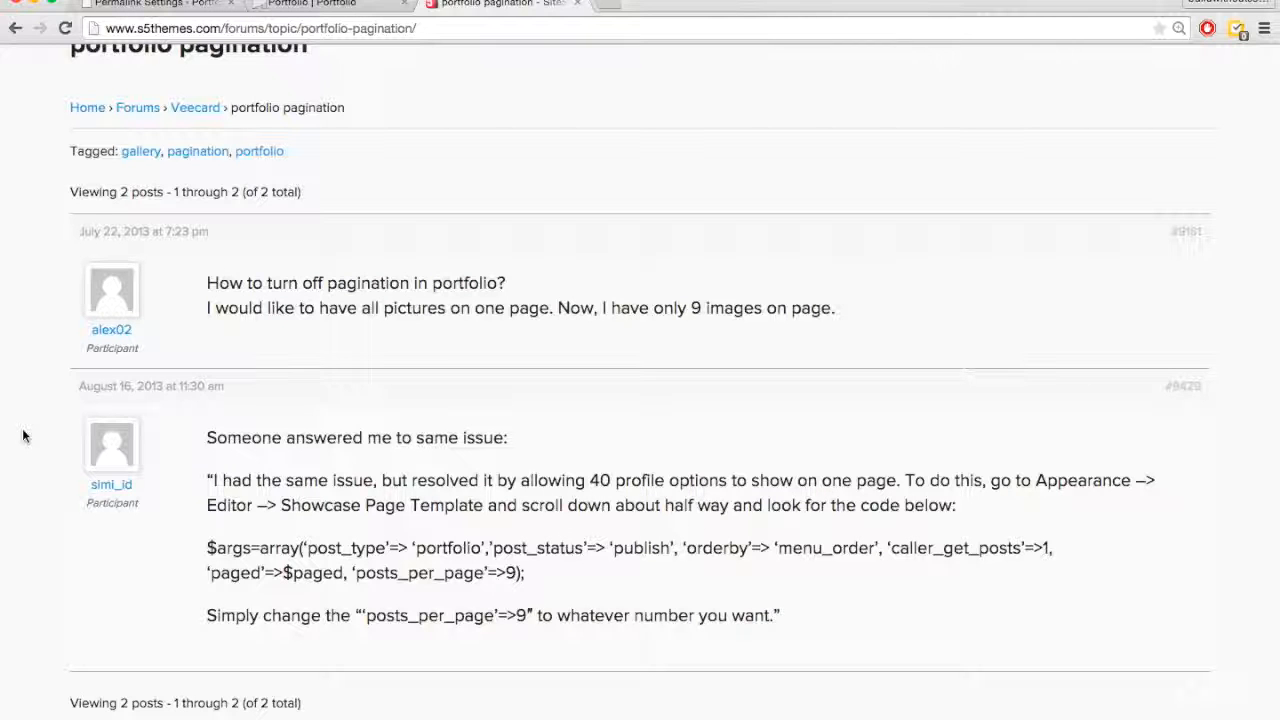
scroll(24, 435, "down", 2)
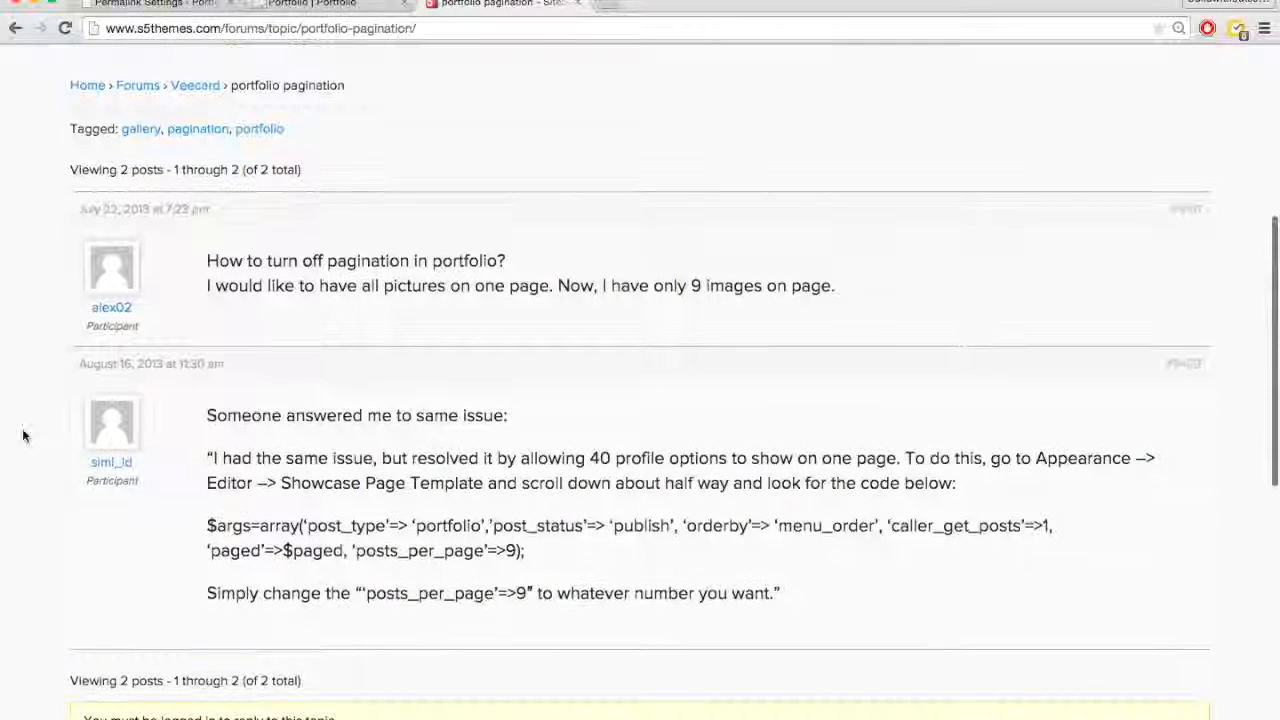
scroll(24, 435, "down", 1)
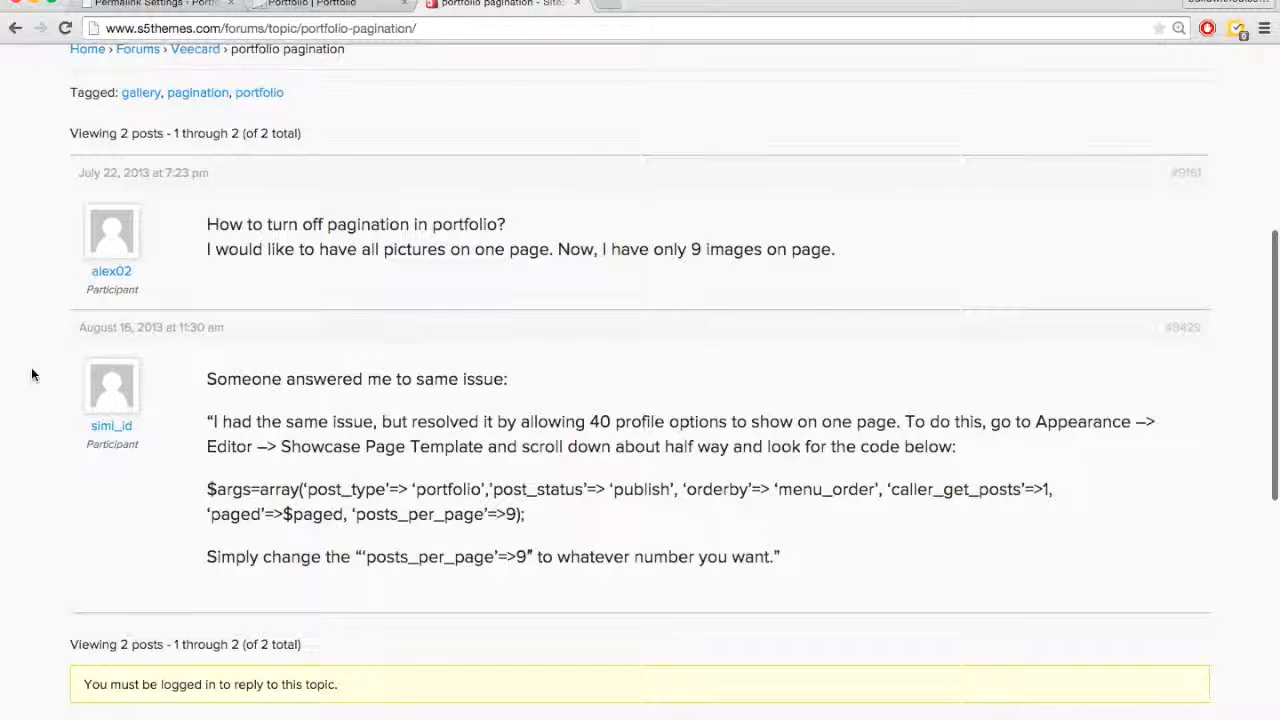
scroll(32, 375, "down", 1)
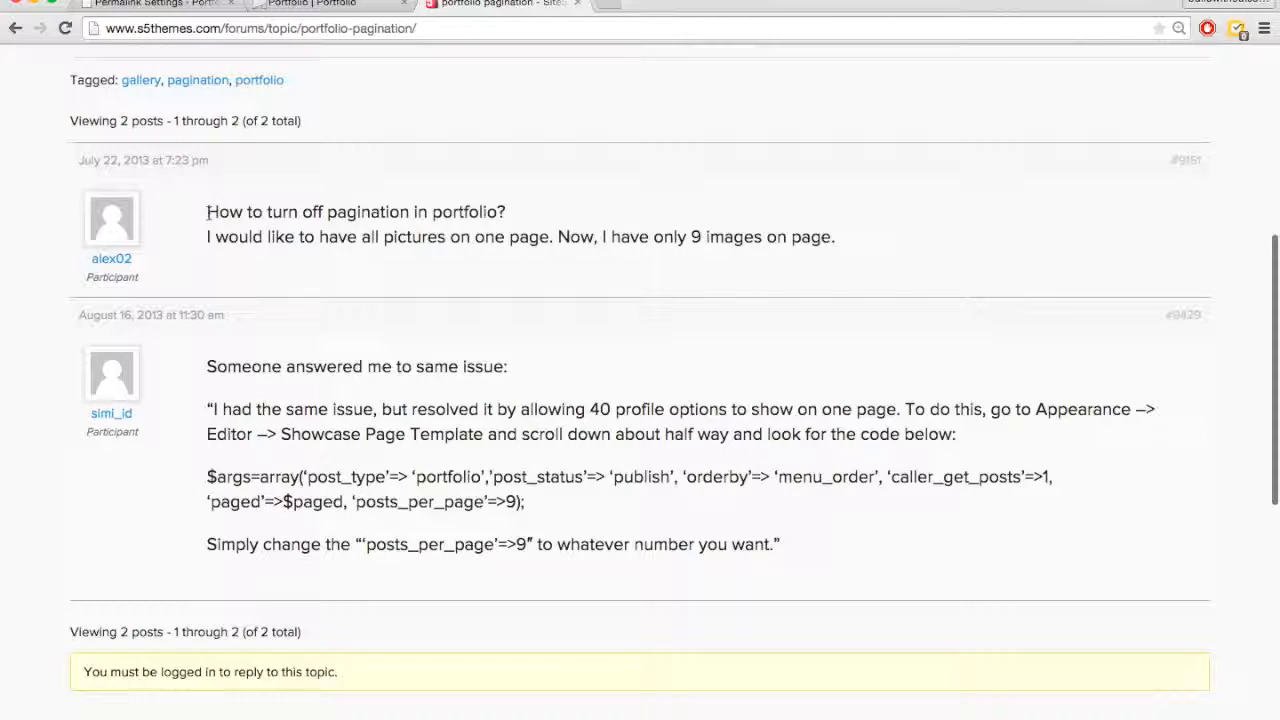
Highlight the thread's question about turning off portfolio pagination and the reply's line about changing posts_per_page
left_click_drag(207, 212, 520, 200)
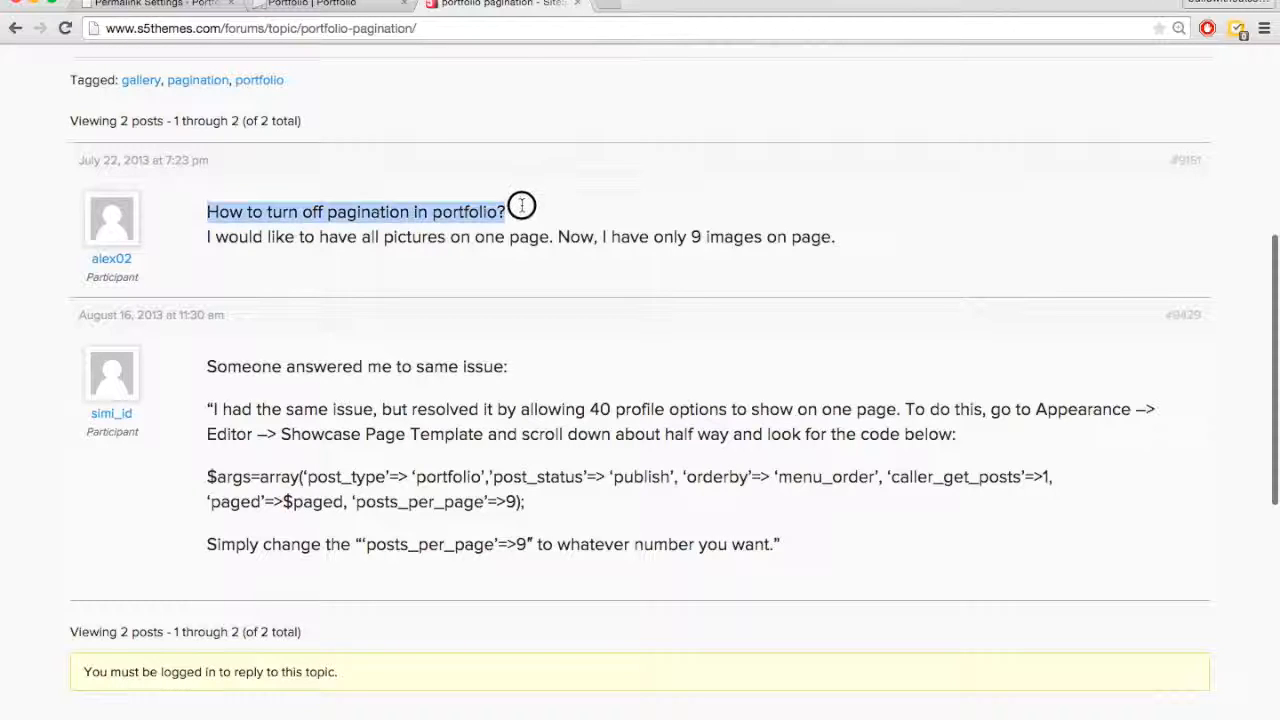
left_click(504, 366)
left_click_drag(207, 546, 772, 545)
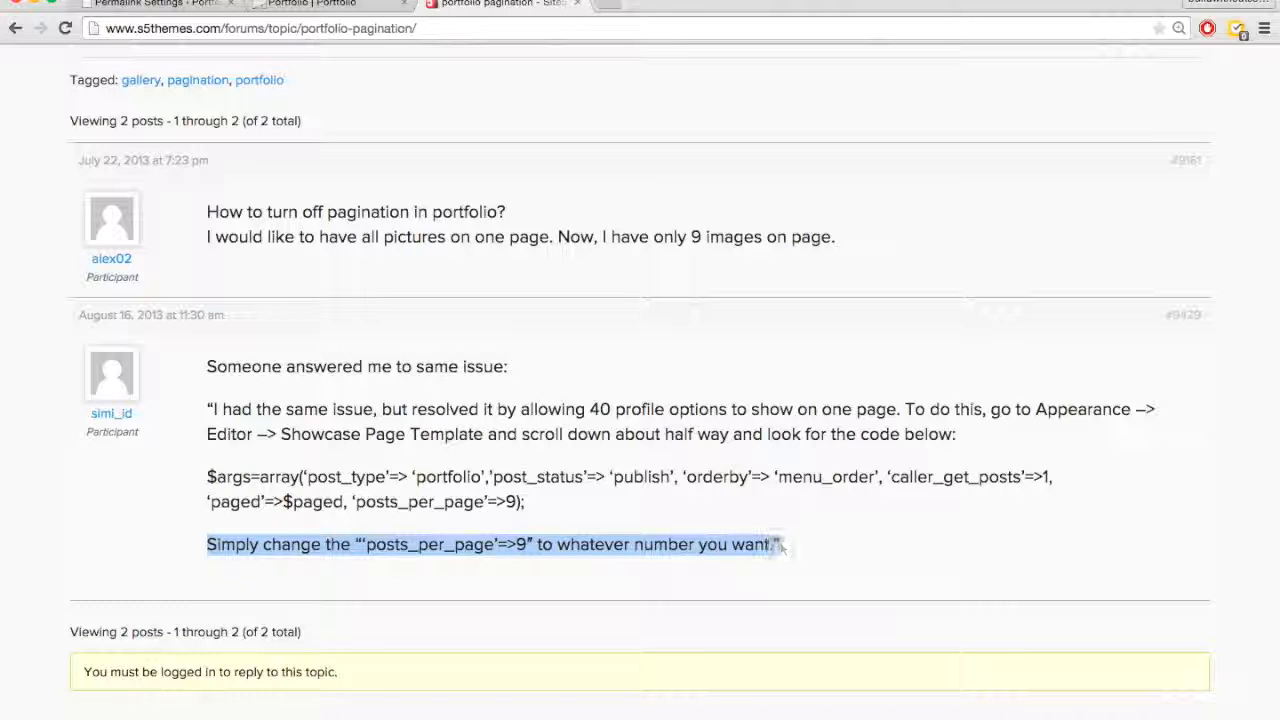
left_click(766, 526)
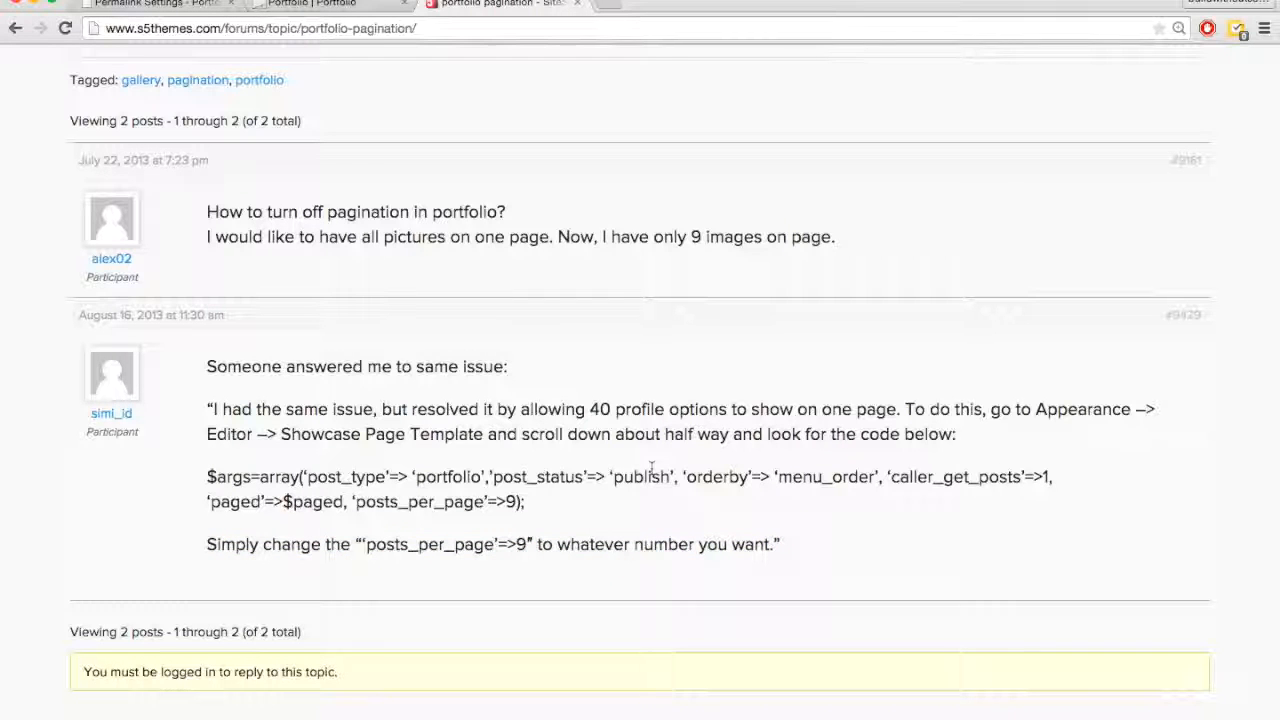
Return to the WordPress admin and open the theme details of the active Veecard theme
key("ctrl+shift+Tab")
key("ctrl+shift+Tab")
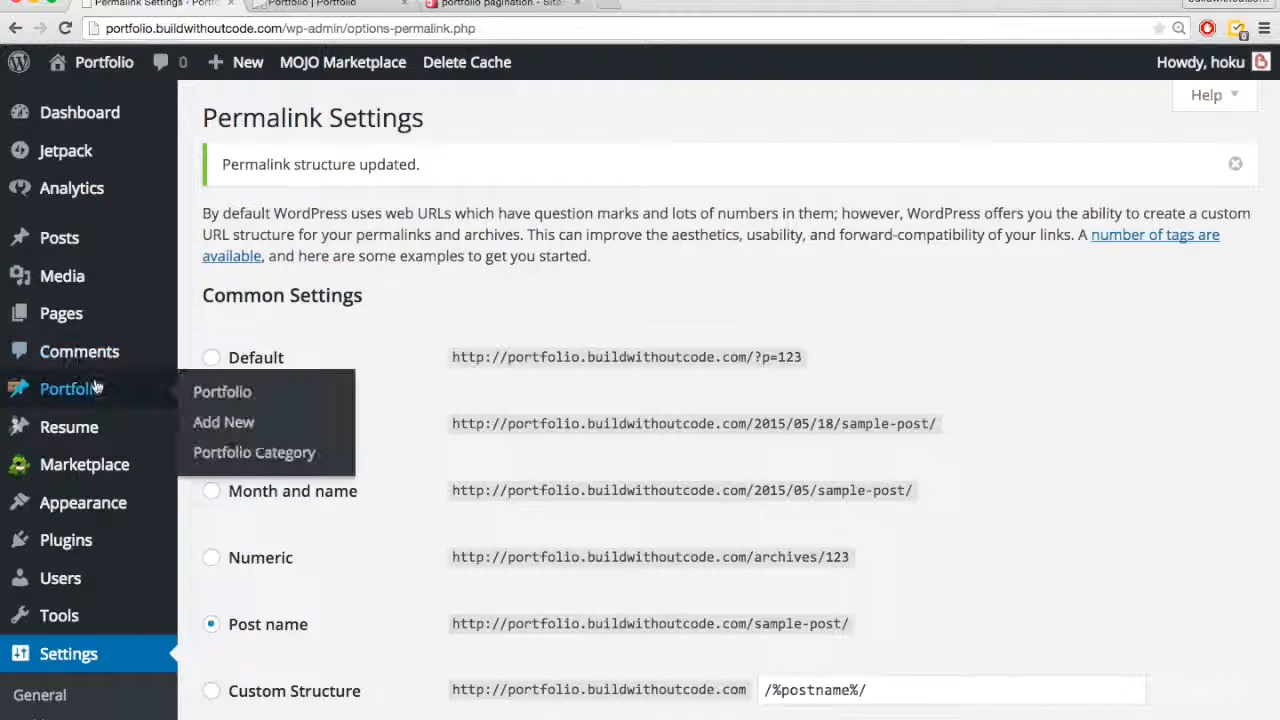
mouse_move(80, 500)
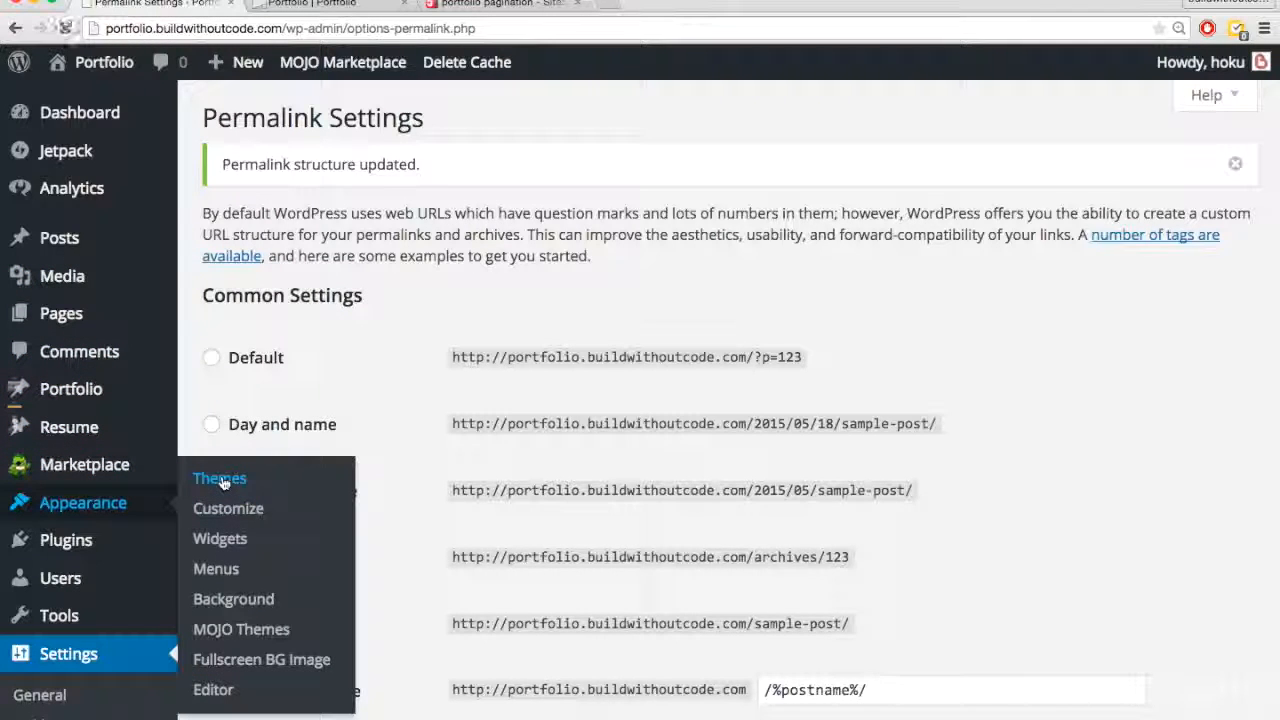
left_click(220, 480)
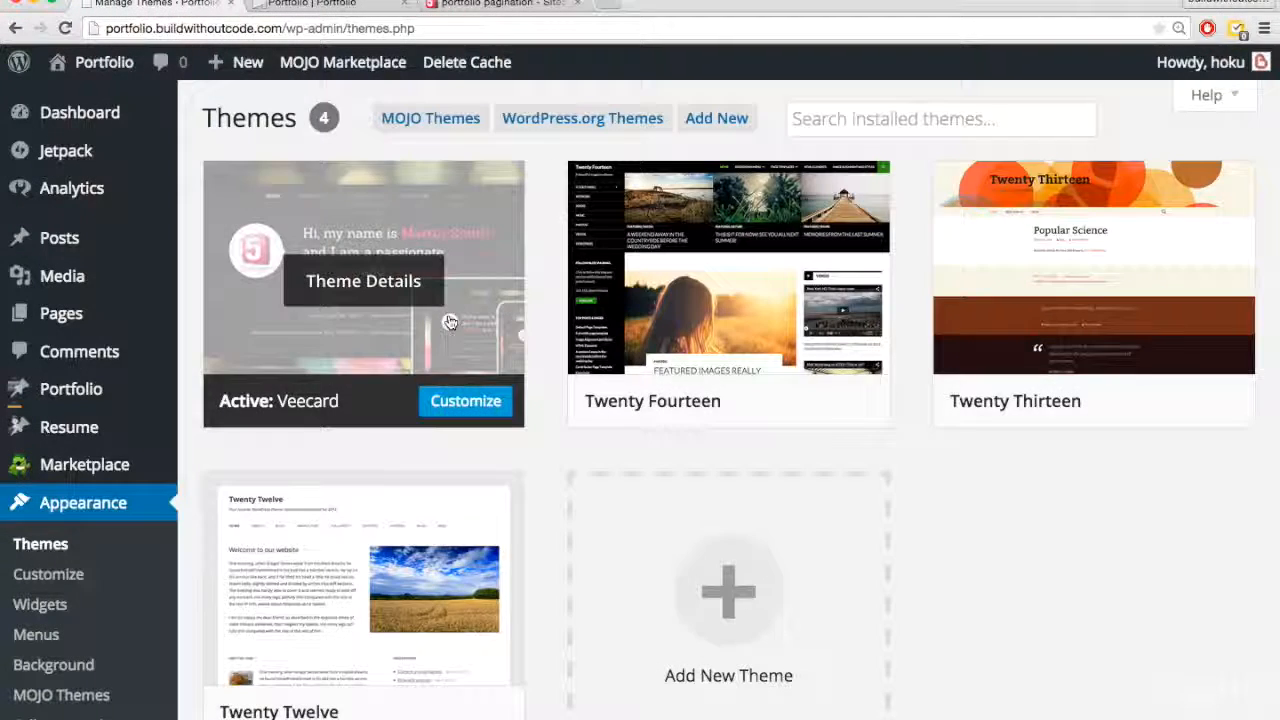
left_click(405, 292)
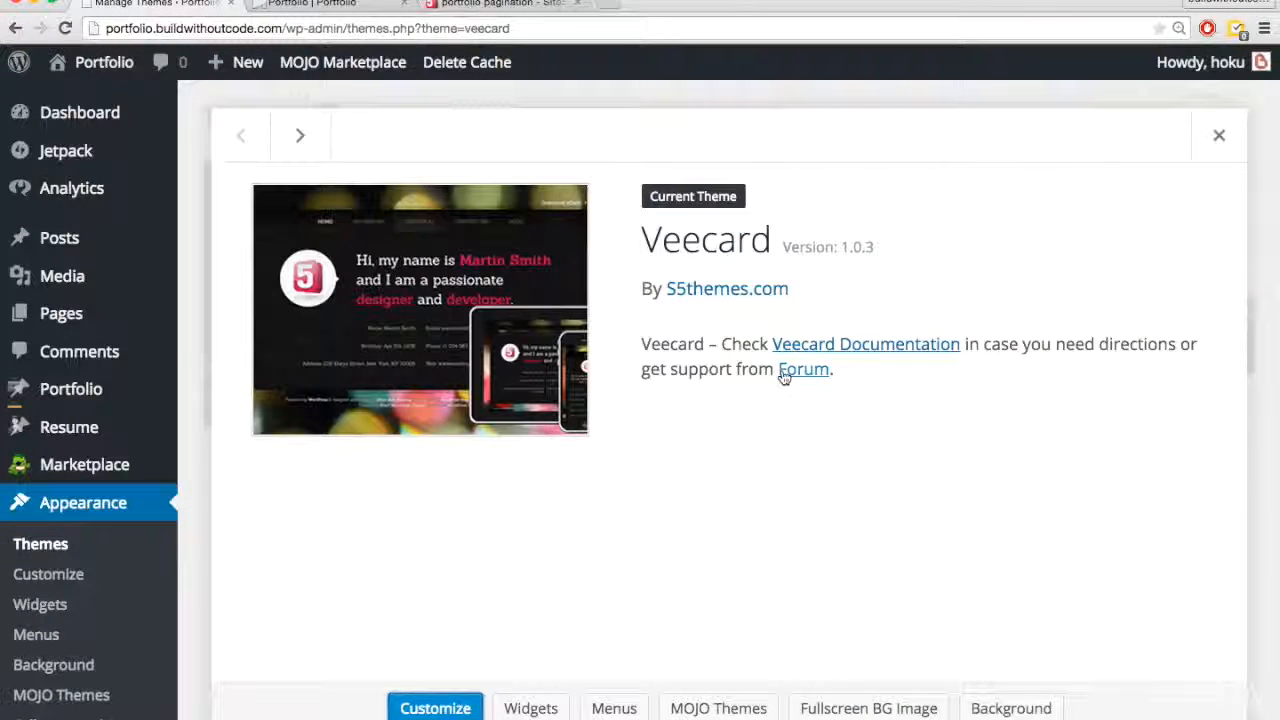